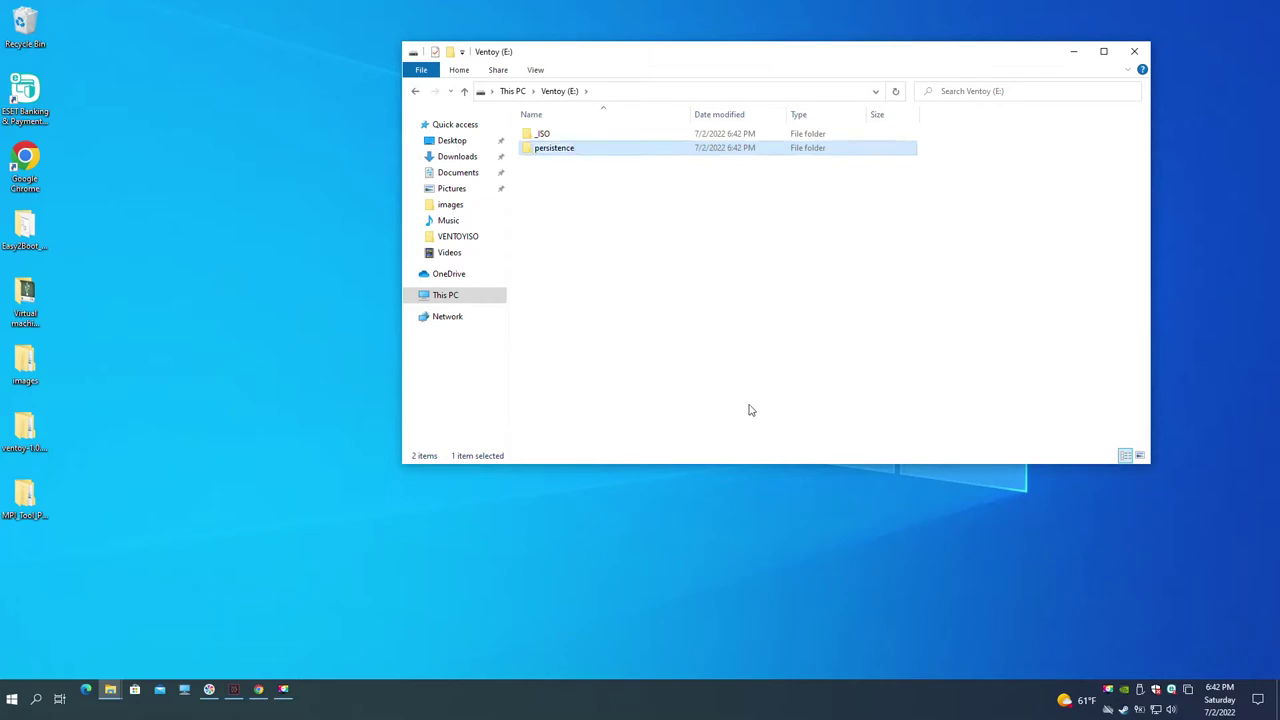
# - Create a folder named VENTOYISO inside the _ISO folder on the Ventoy (E:) drive
pyautogui.doubleClick(540, 134)
pyautogui.rightClick(557, 213)
pyautogui.moveTo(600, 361)
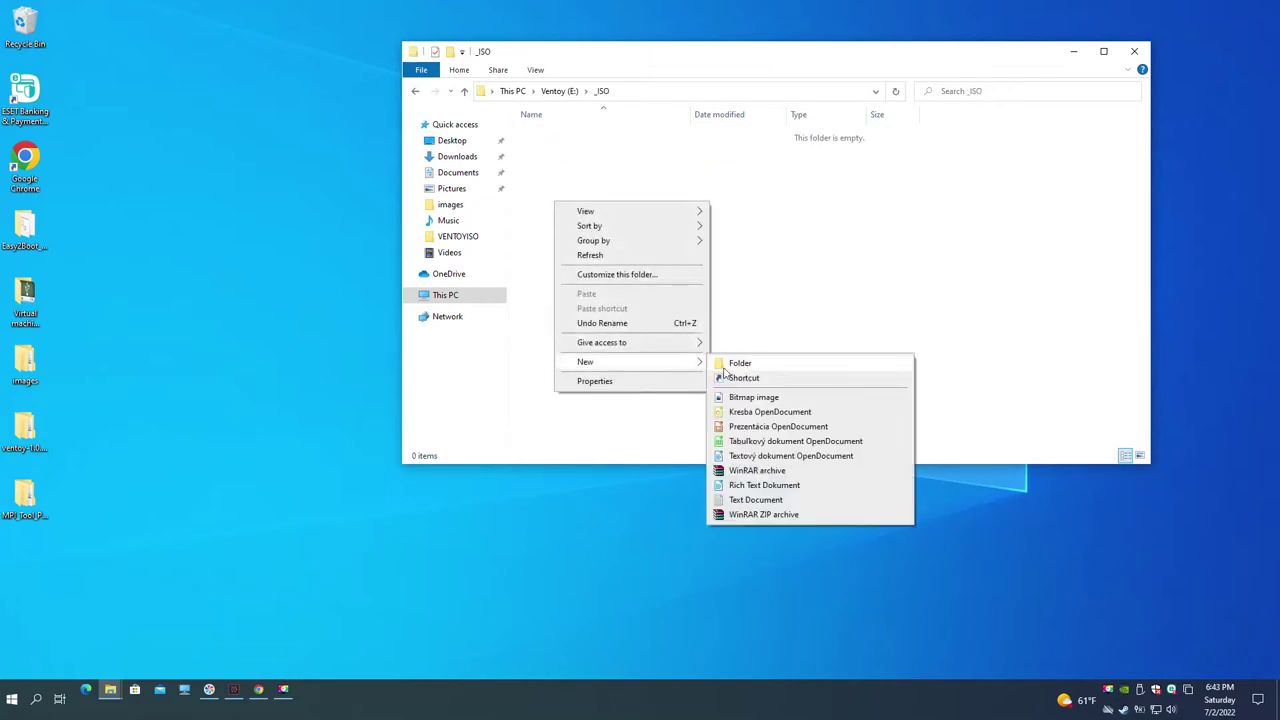
pyautogui.click(738, 363)
pyautogui.write('VENTOYISO')
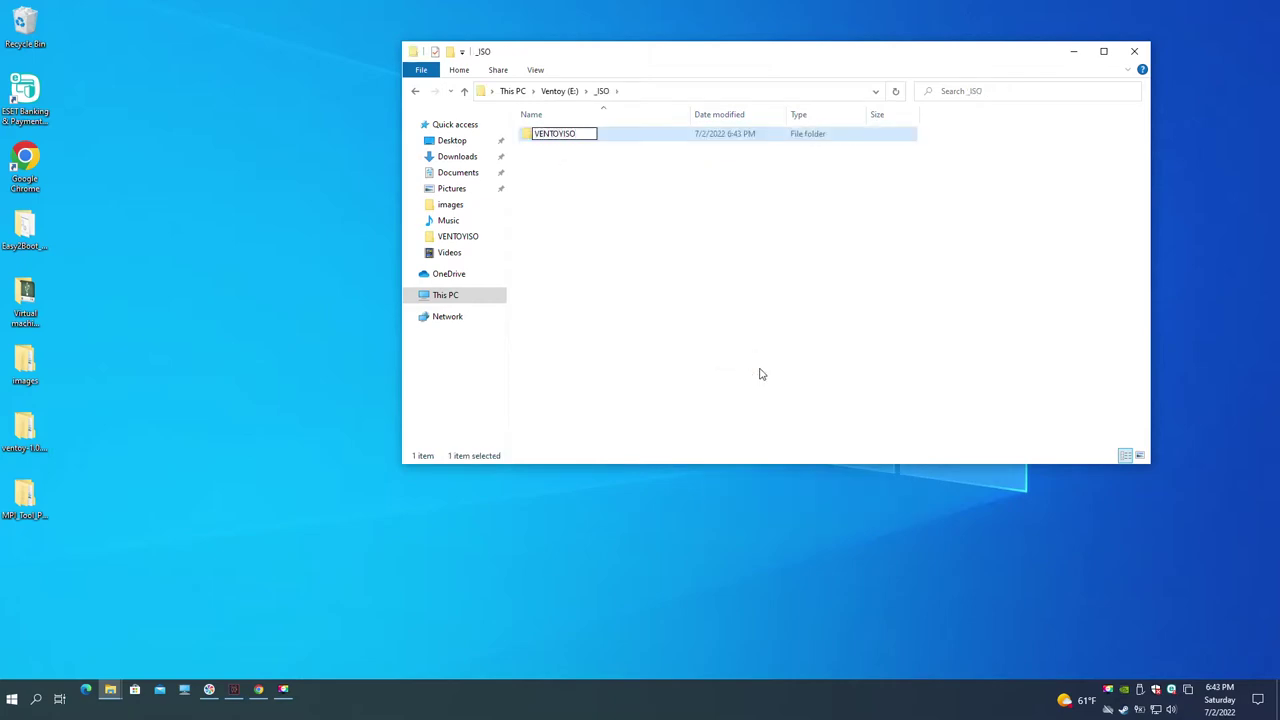
pyautogui.press('Return')
# - Create a folder named ventoy in the root of the Ventoy (E:) drive
pyautogui.click(416, 91)
pyautogui.rightClick(560, 218)
pyautogui.moveTo(698, 375)
pyautogui.click(742, 374)
pyautogui.write('vento')
pyautogui.write('y')
pyautogui.press('Return')
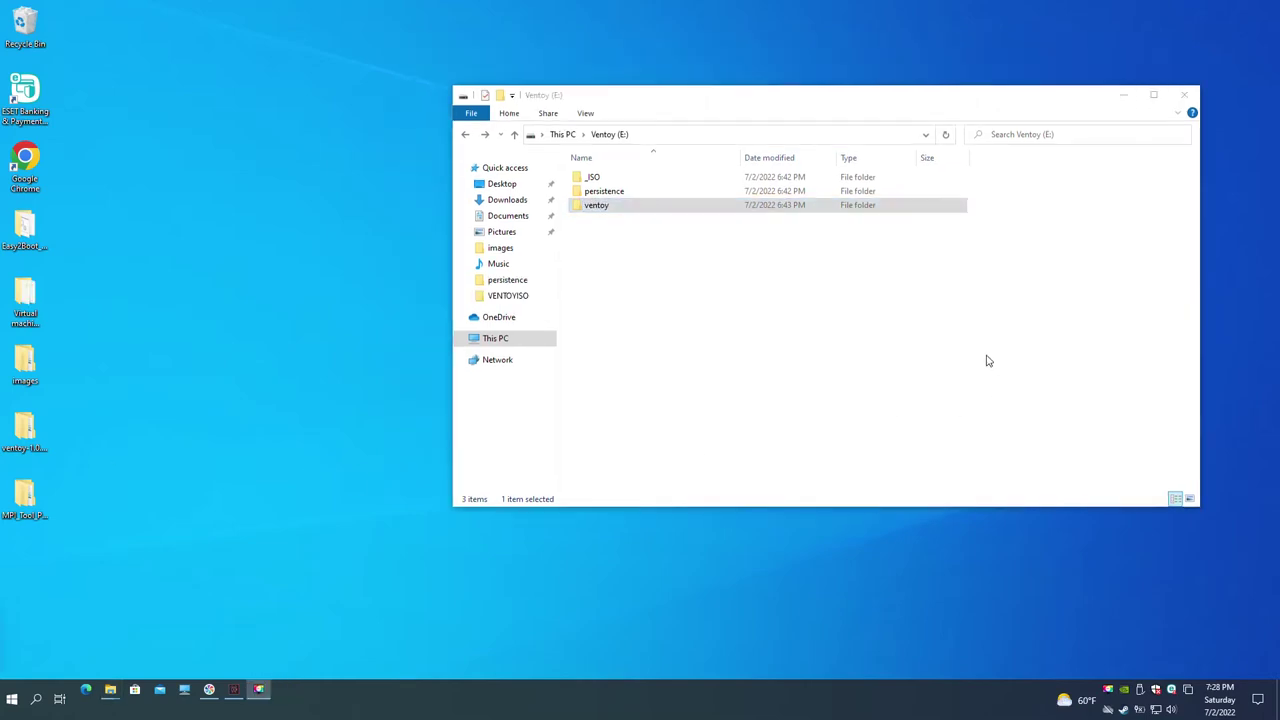
# - Turn on the display of file name extensions in the folder view of the Ventoy (E:) drive
pyautogui.click(781, 352)
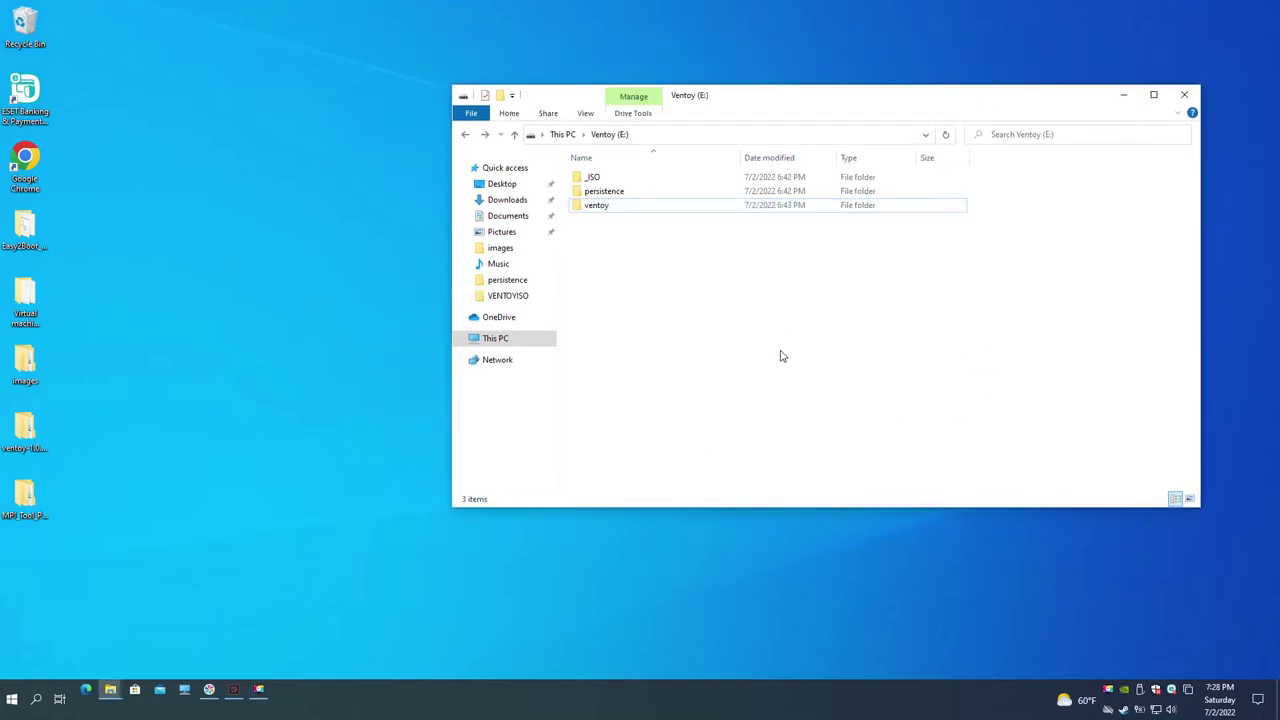
pyautogui.click(586, 114)
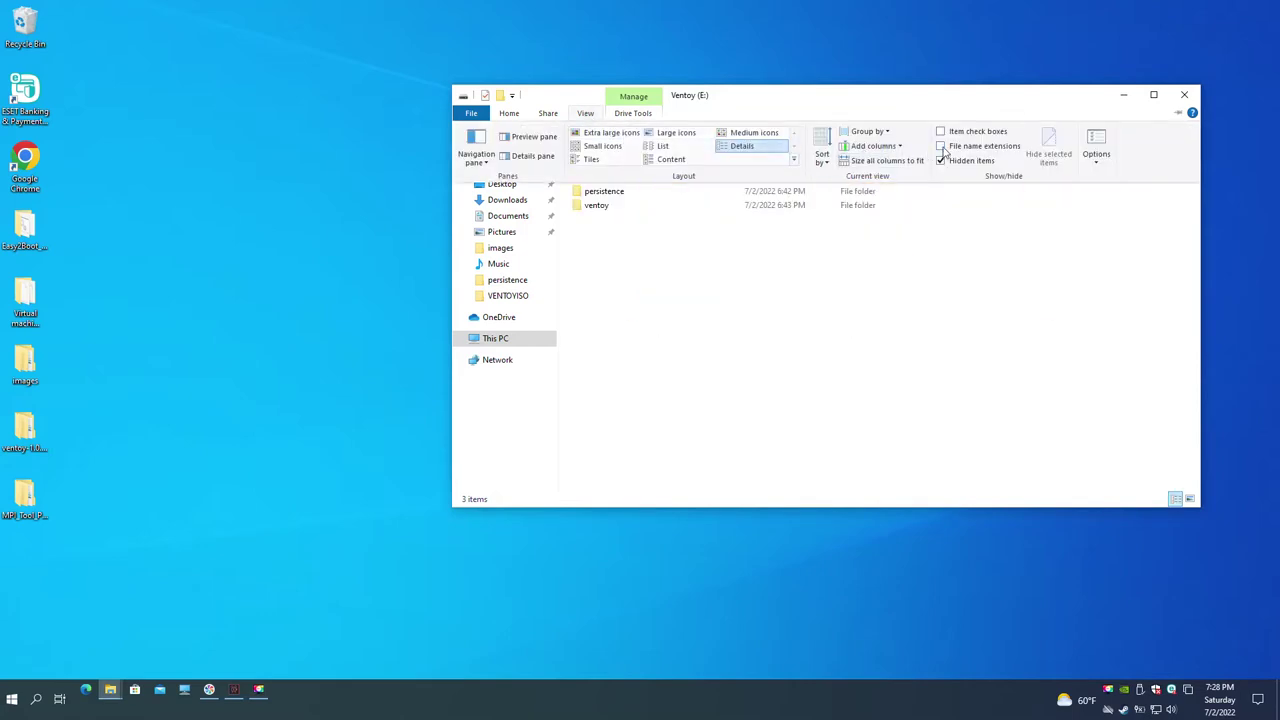
pyautogui.click(885, 235)
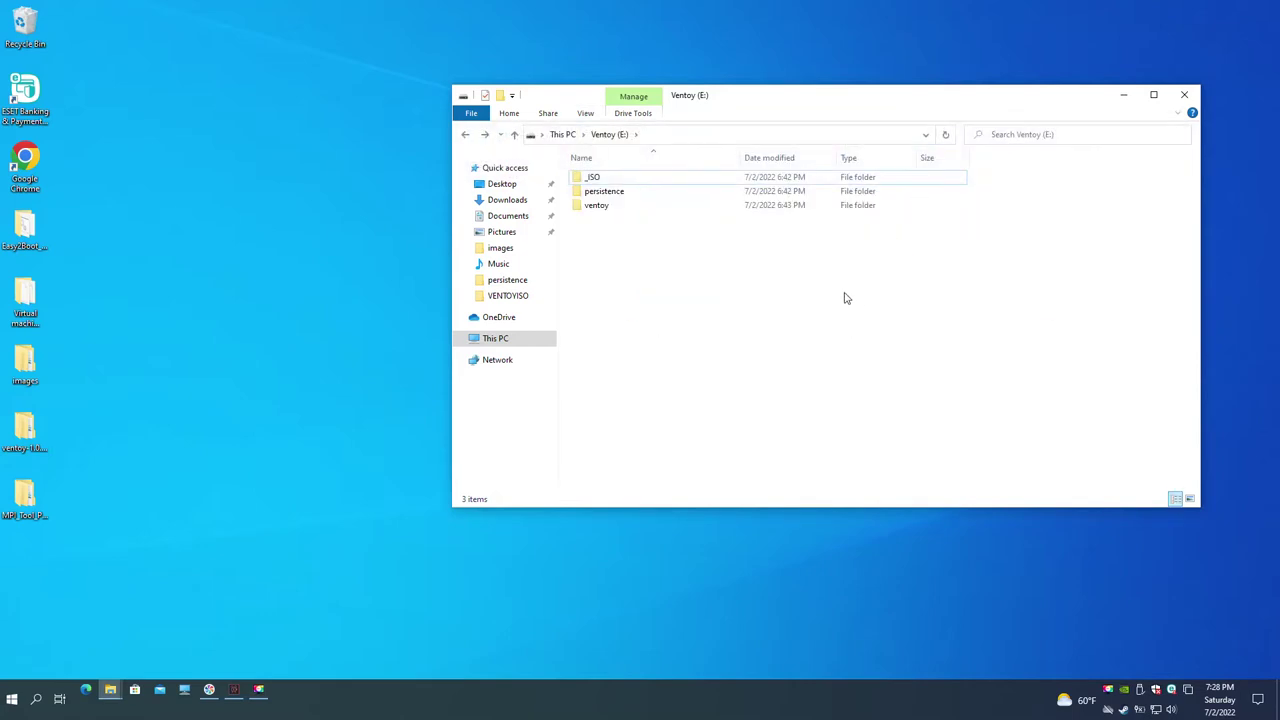
# - Open the persistence folder and copy the full file name of kali-linux-2022.2-live-amd64.iso from the Data (I:) drive
pyautogui.doubleClick(610, 194)
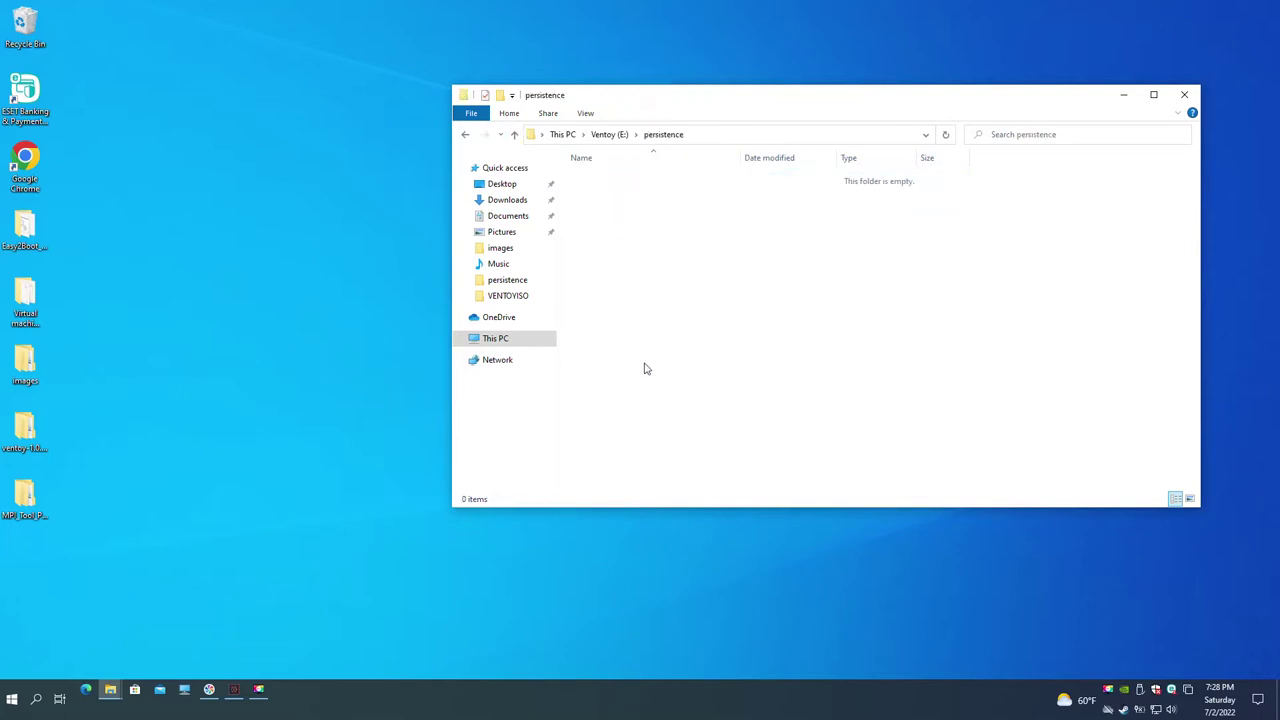
pyautogui.click(110, 689)
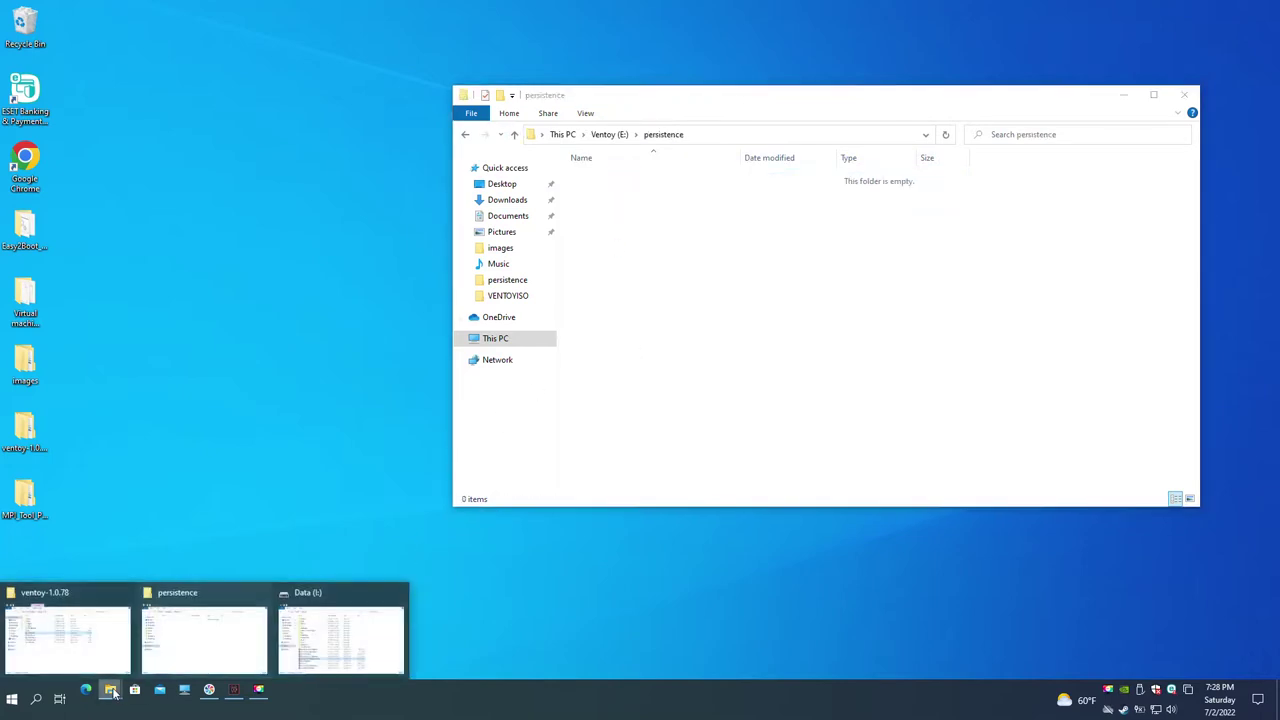
pyautogui.click(340, 640)
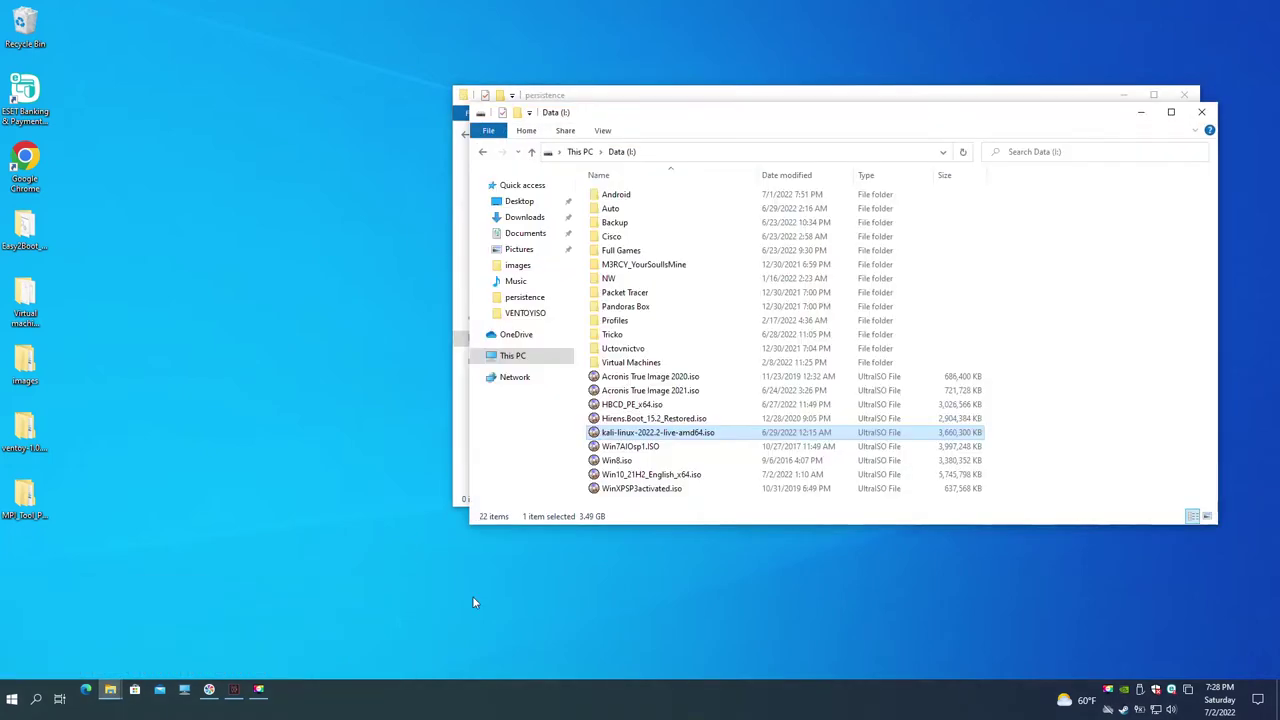
pyautogui.press('F2')
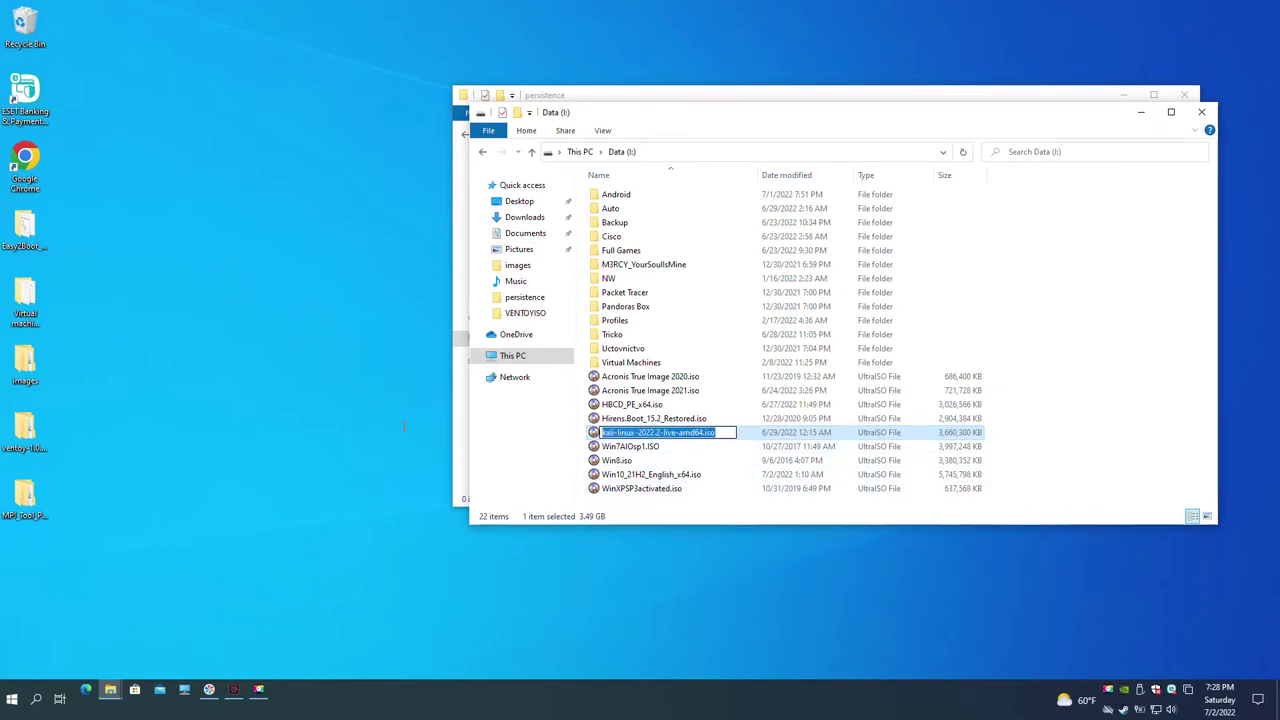
pyautogui.click(1201, 111)
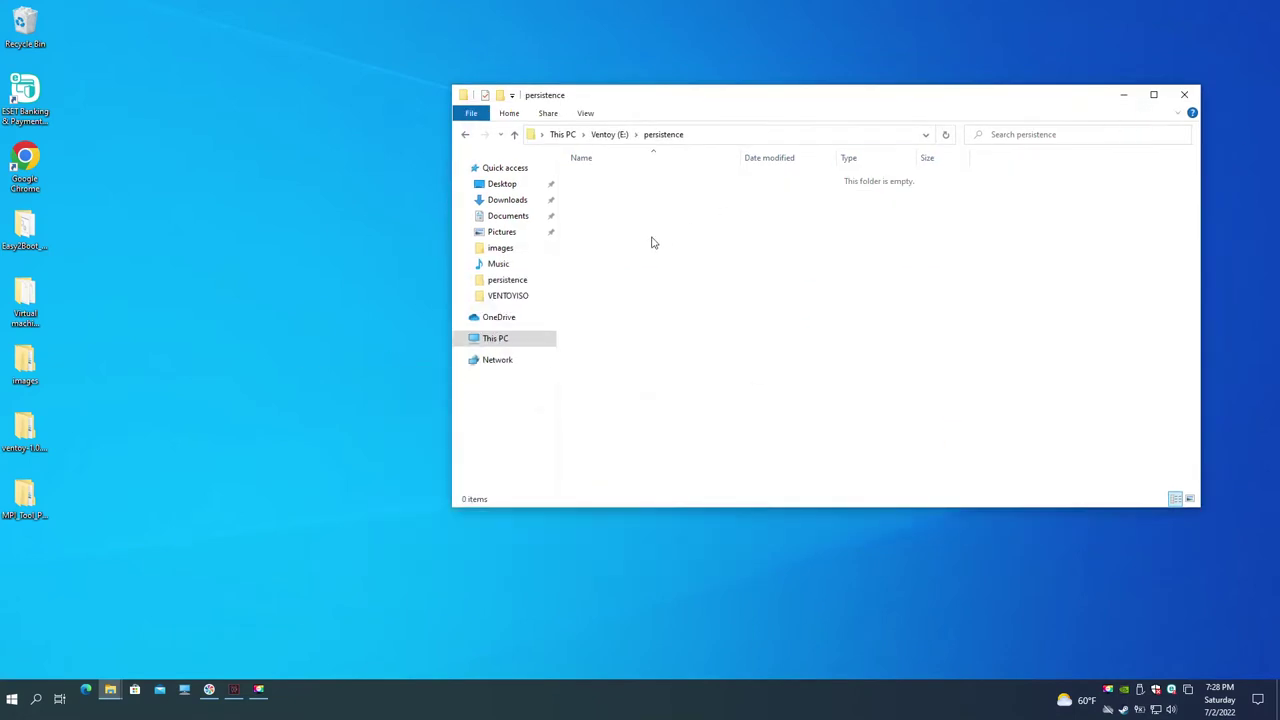
# - Create an empty text document in the persistence folder and name it kali-linux-2022.2-live-amd64.dat, accepting the extension change
pyautogui.rightClick(628, 235)
pyautogui.moveTo(745, 391)
pyautogui.click(815, 528)
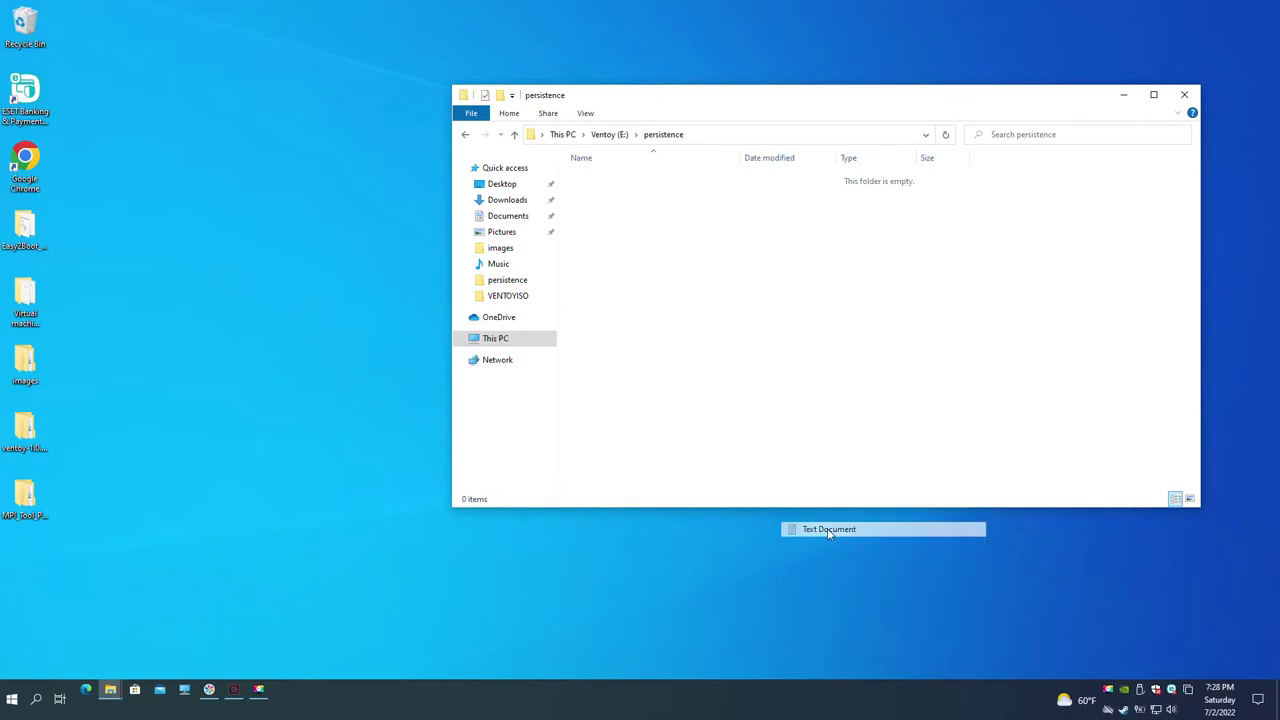
pyautogui.hotkey('ctrl', 'a')
pyautogui.write('kali-linux-2022.2-live-amd64.iso')
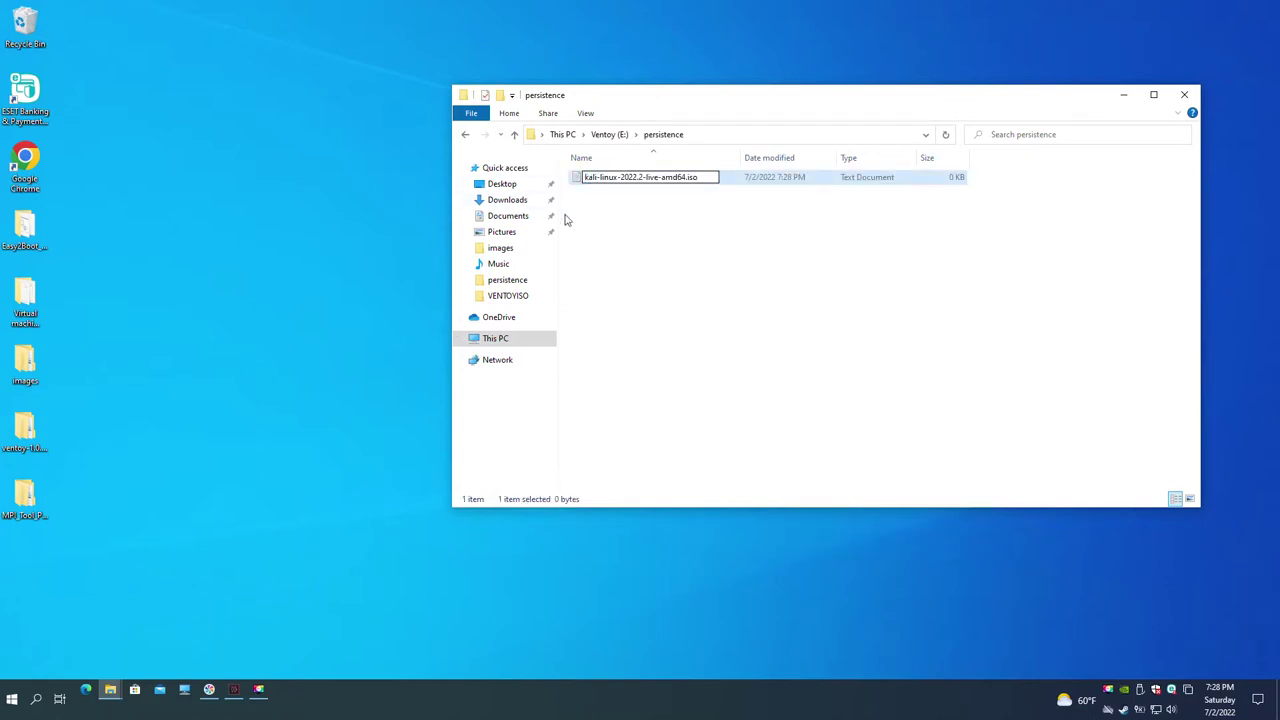
pyautogui.press('Return')
pyautogui.press('Return')
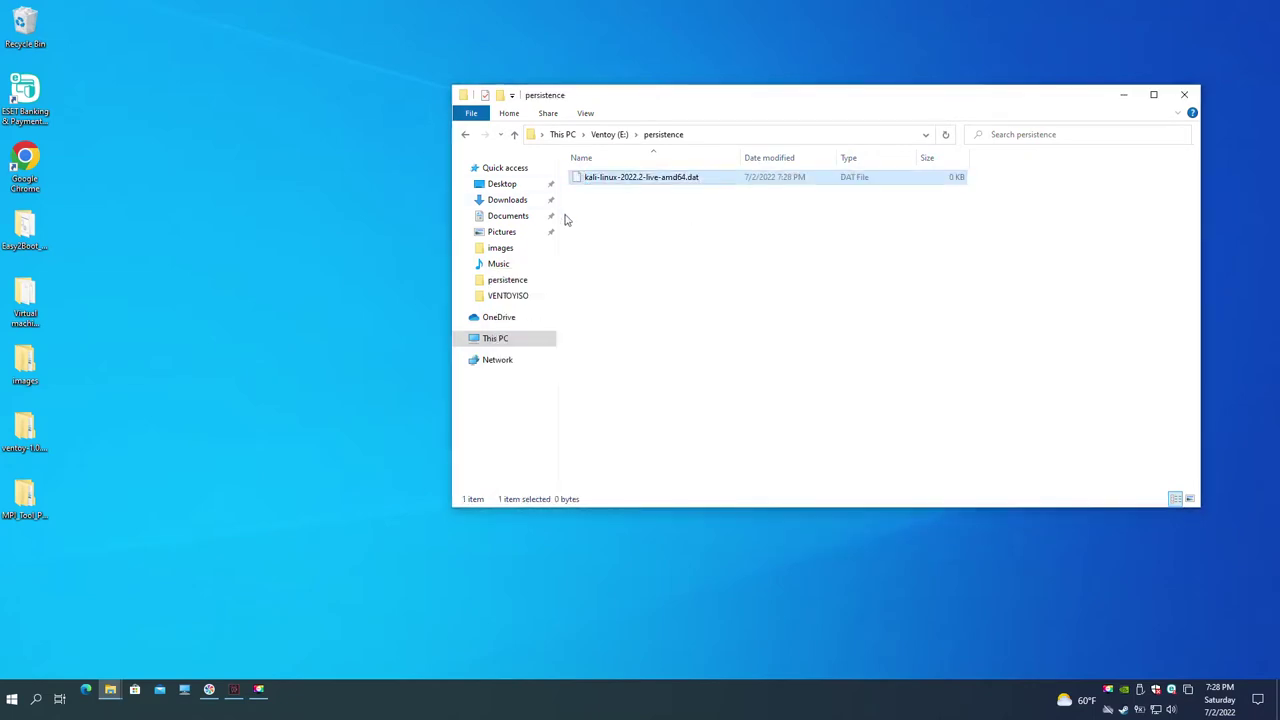
# - Create an empty file named kali-linux-2022.2-live-amd64.iso in _ISO\VENTOYISO from a new text document, and return to the Ventoy (E:) root
pyautogui.click(609, 134)
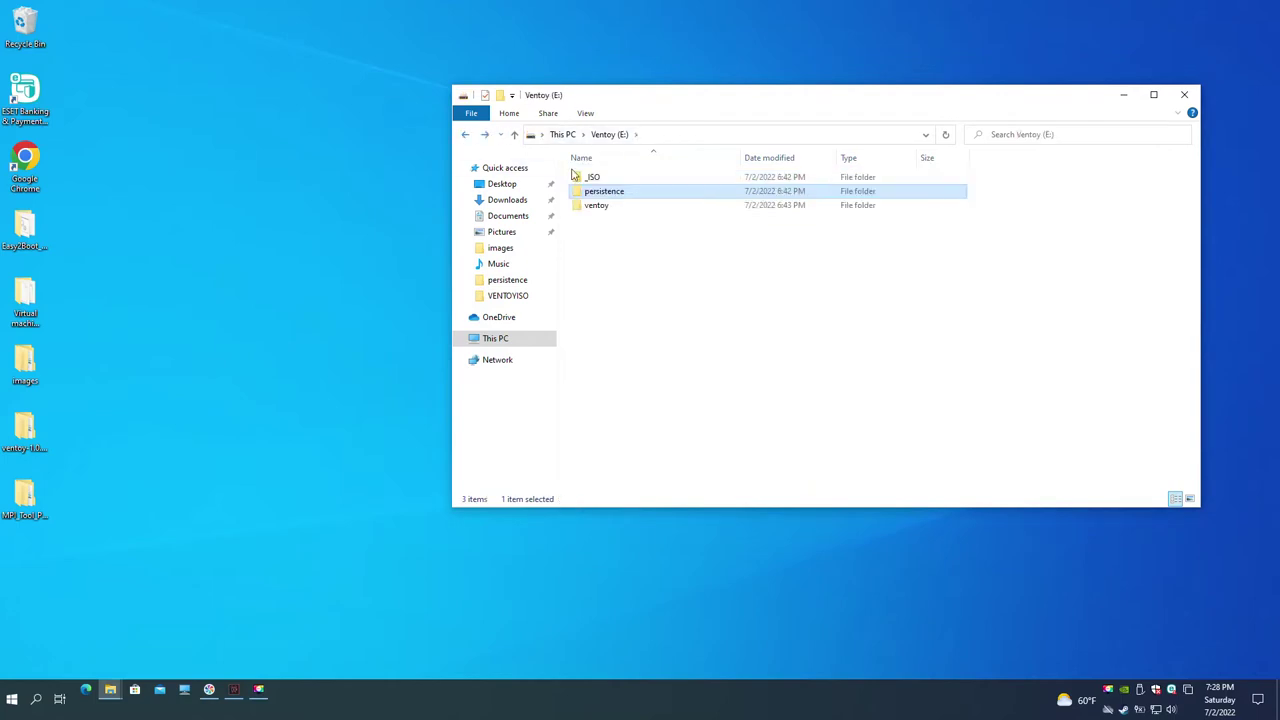
pyautogui.doubleClick(606, 177)
pyautogui.doubleClick(619, 178)
pyautogui.rightClick(585, 192)
pyautogui.moveTo(683, 354)
pyautogui.click(790, 490)
pyautogui.hotkey('ctrl', 'a')
pyautogui.write('kali-linux-2022.2-live-amd64.iso')
pyautogui.press('Return')
pyautogui.press('Return')
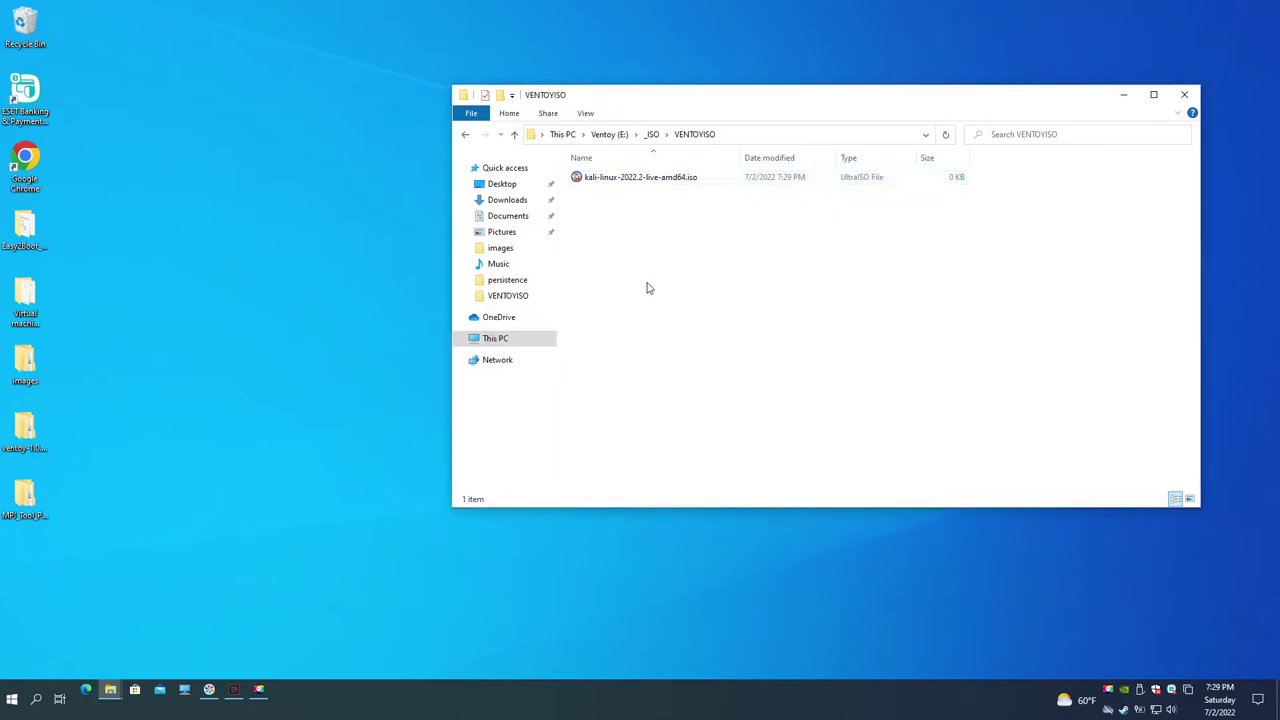
pyautogui.click(464, 134)
pyautogui.click(464, 134)
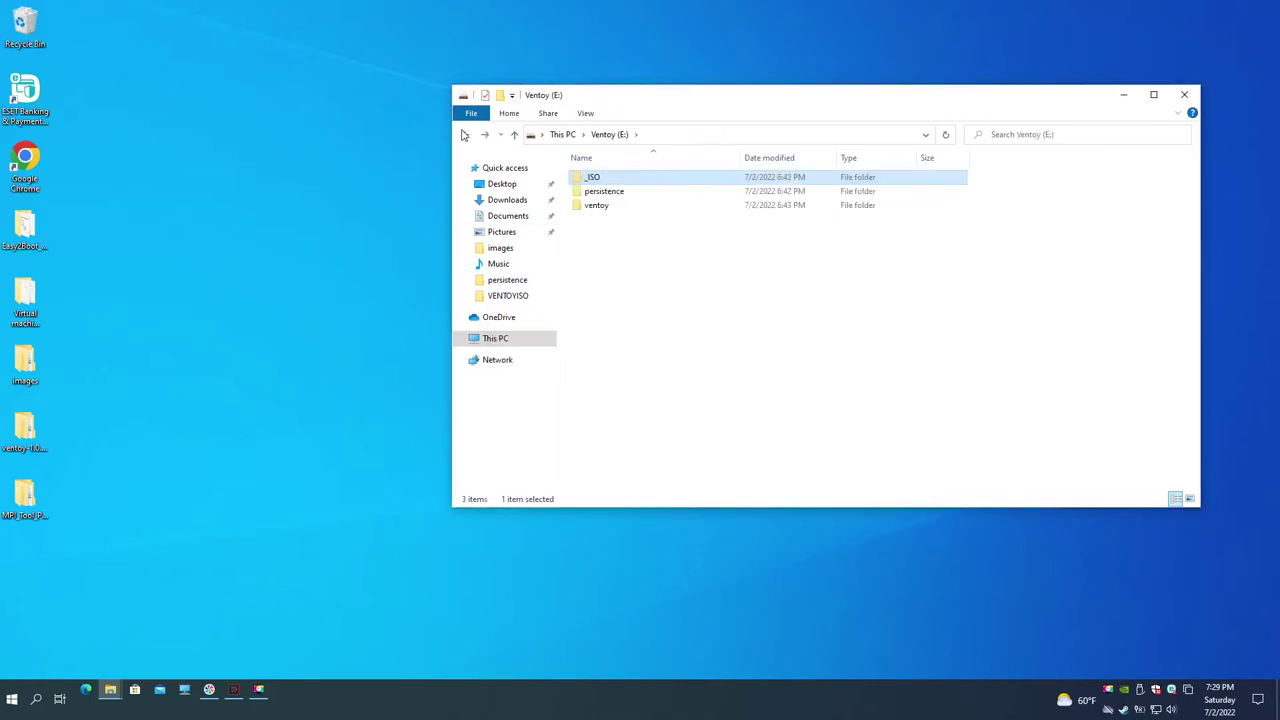
pyautogui.click(189, 320)
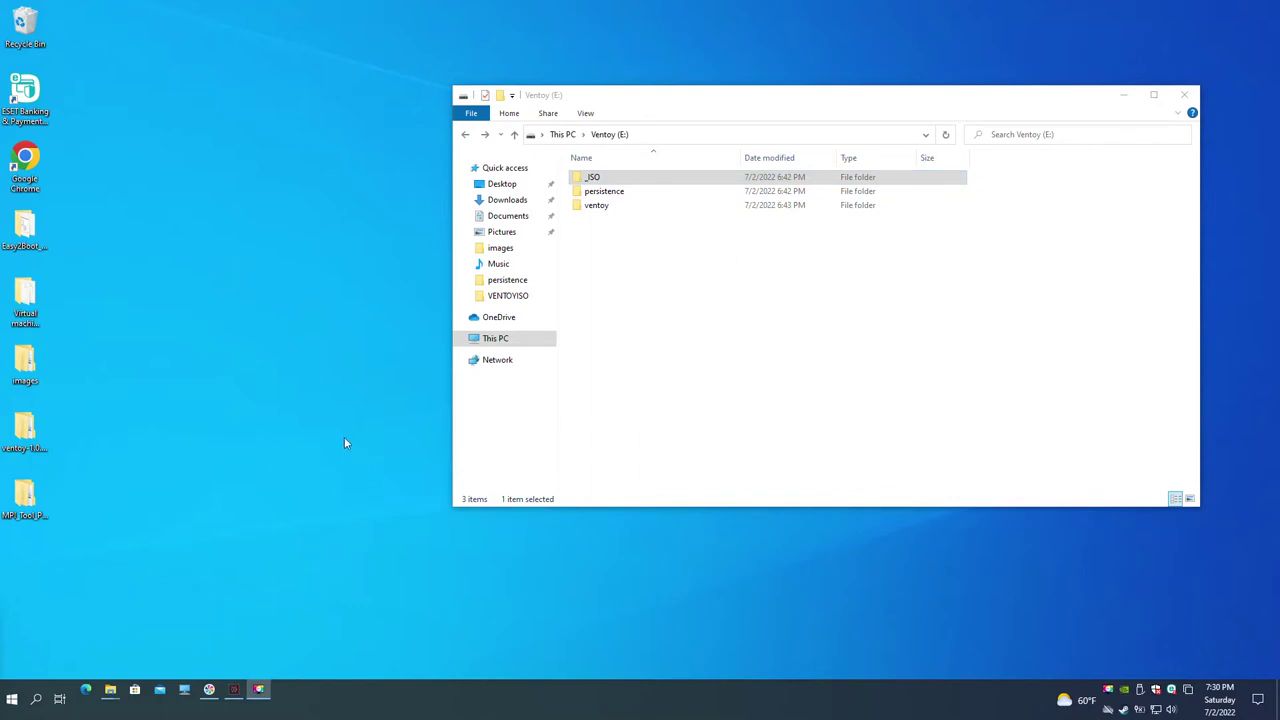
# - Run VentoyPlugson.exe from the ventoy-1.0.78 folder and start it for the E: Generic Flash Disk
pyautogui.doubleClick(25, 430)
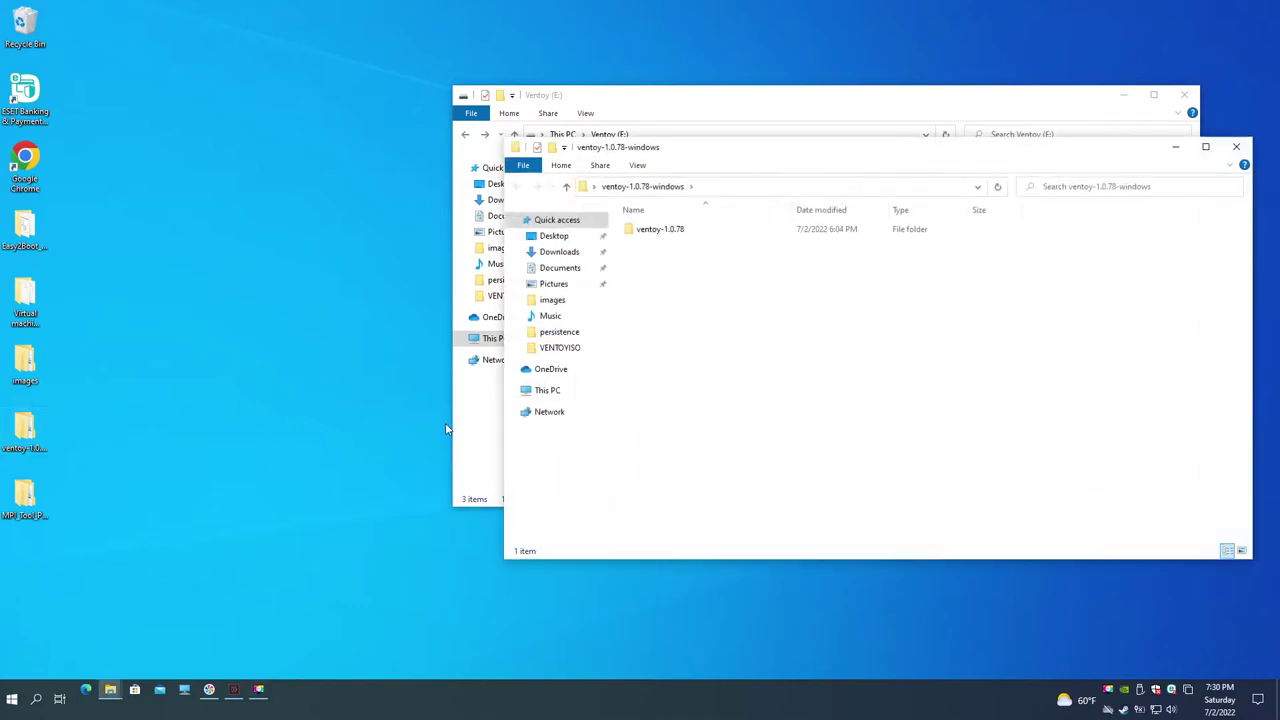
pyautogui.doubleClick(667, 231)
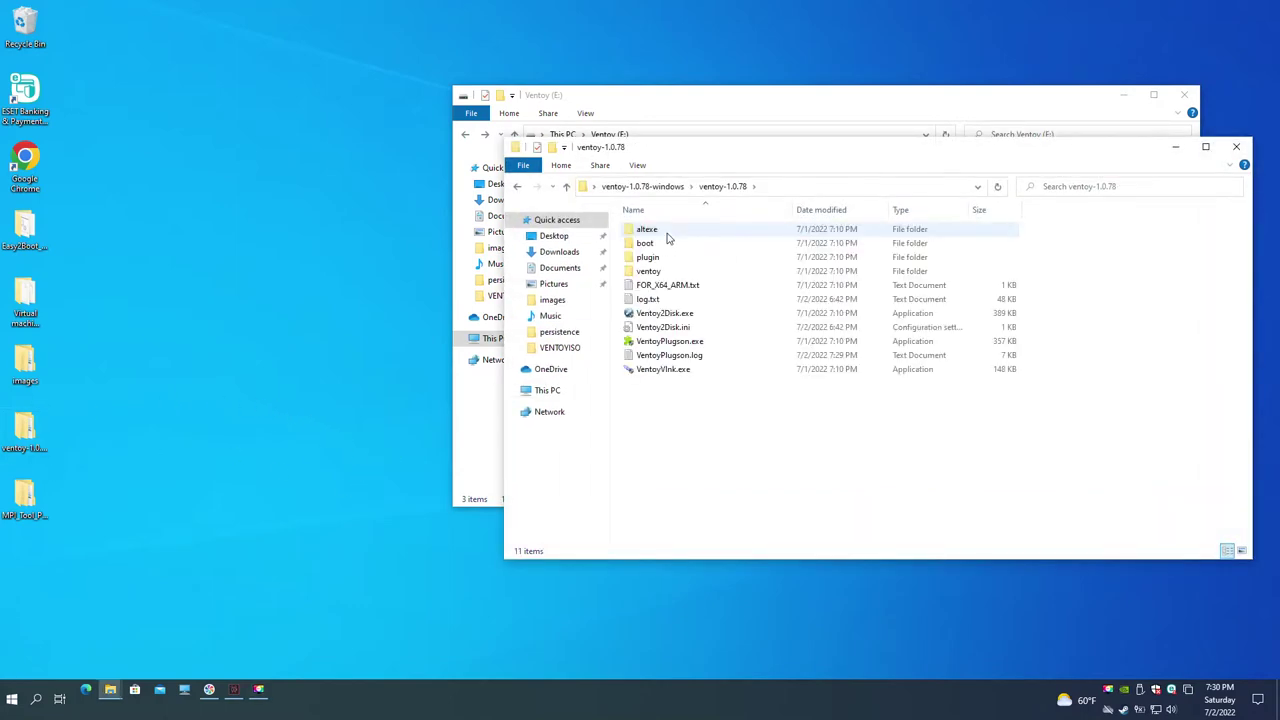
pyautogui.doubleClick(668, 341)
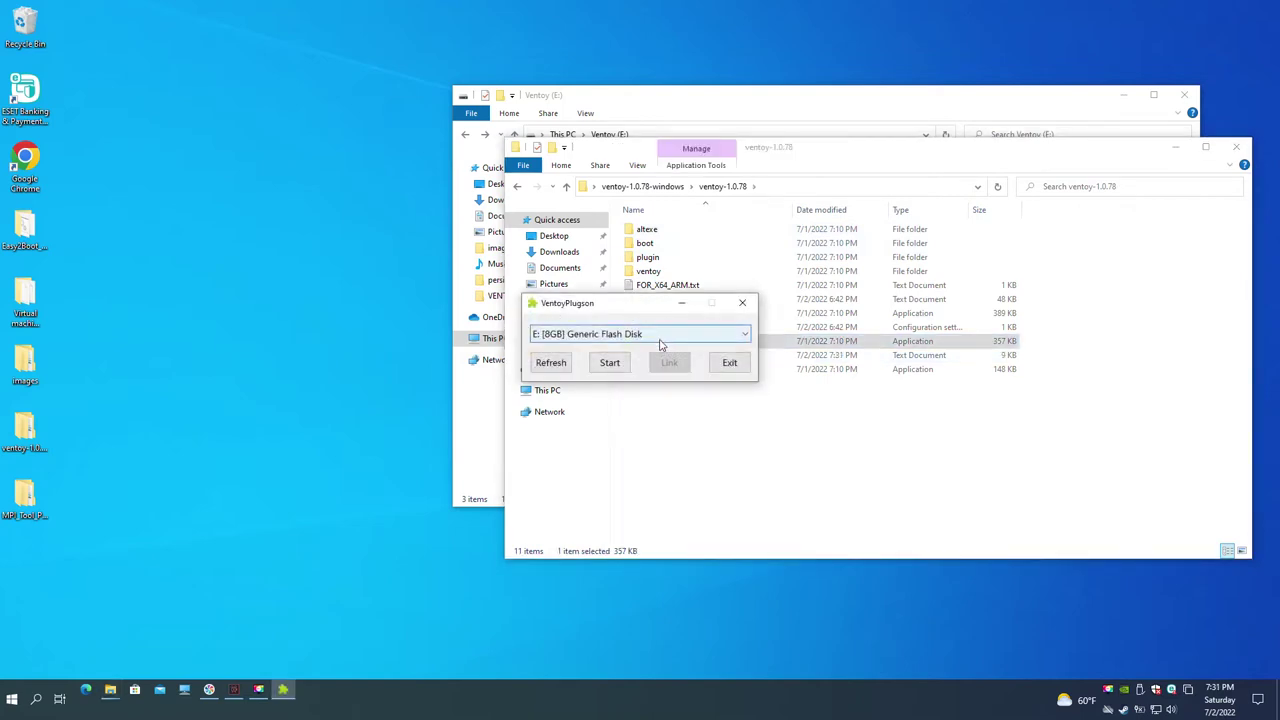
pyautogui.click(609, 364)
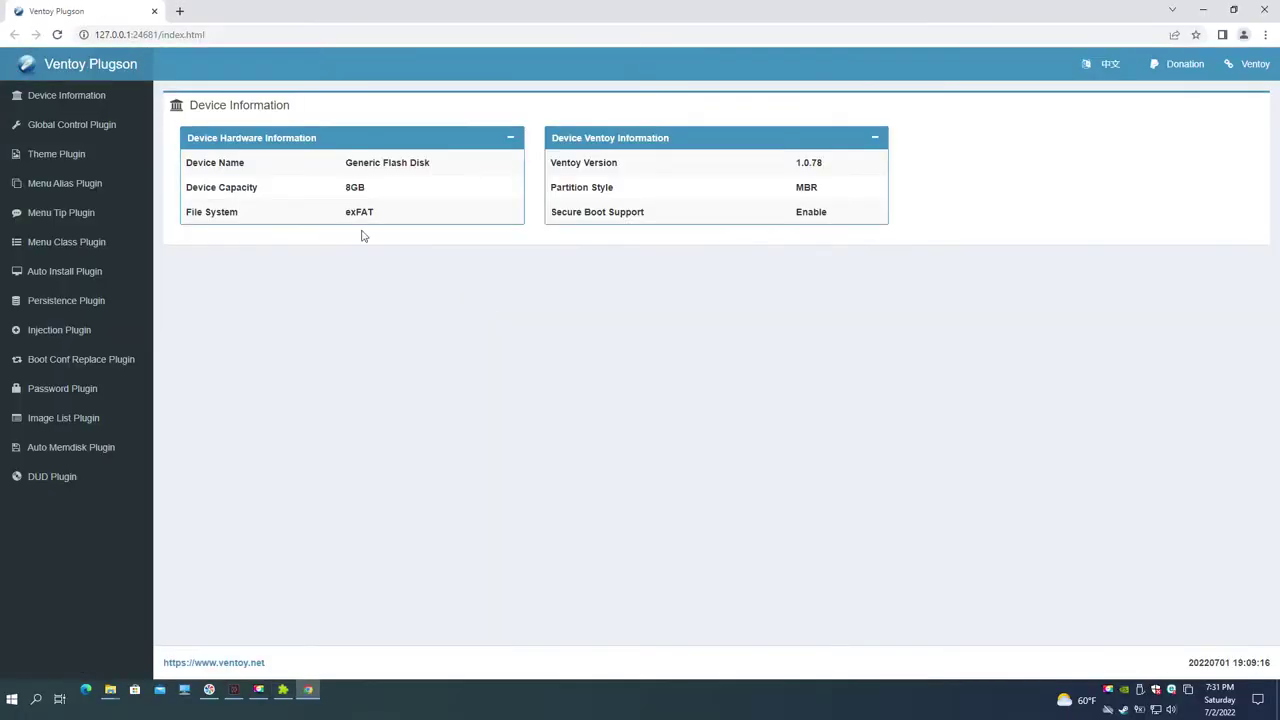
# - Set the default search root in the Global Control Plugin to E:\_ISO\VENTOYISO, using the path copied from that folder
pyautogui.click(47, 121)
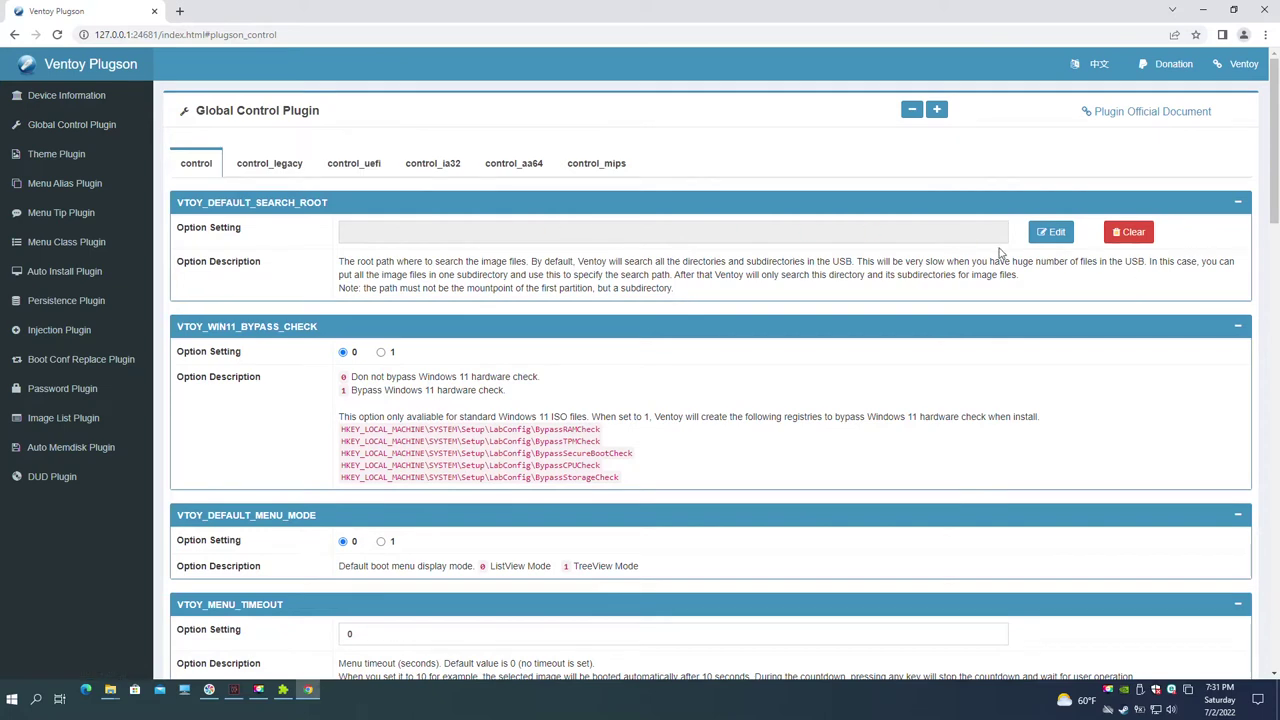
pyautogui.click(1048, 233)
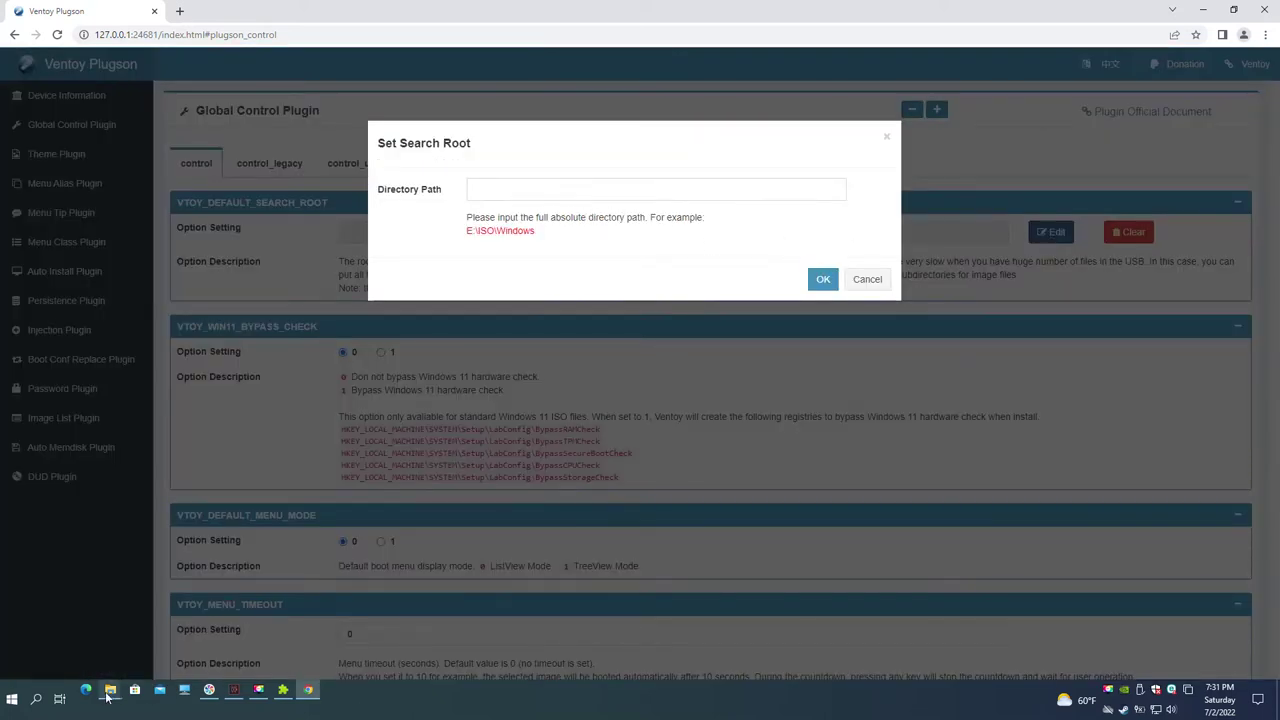
pyautogui.moveTo(108, 696)
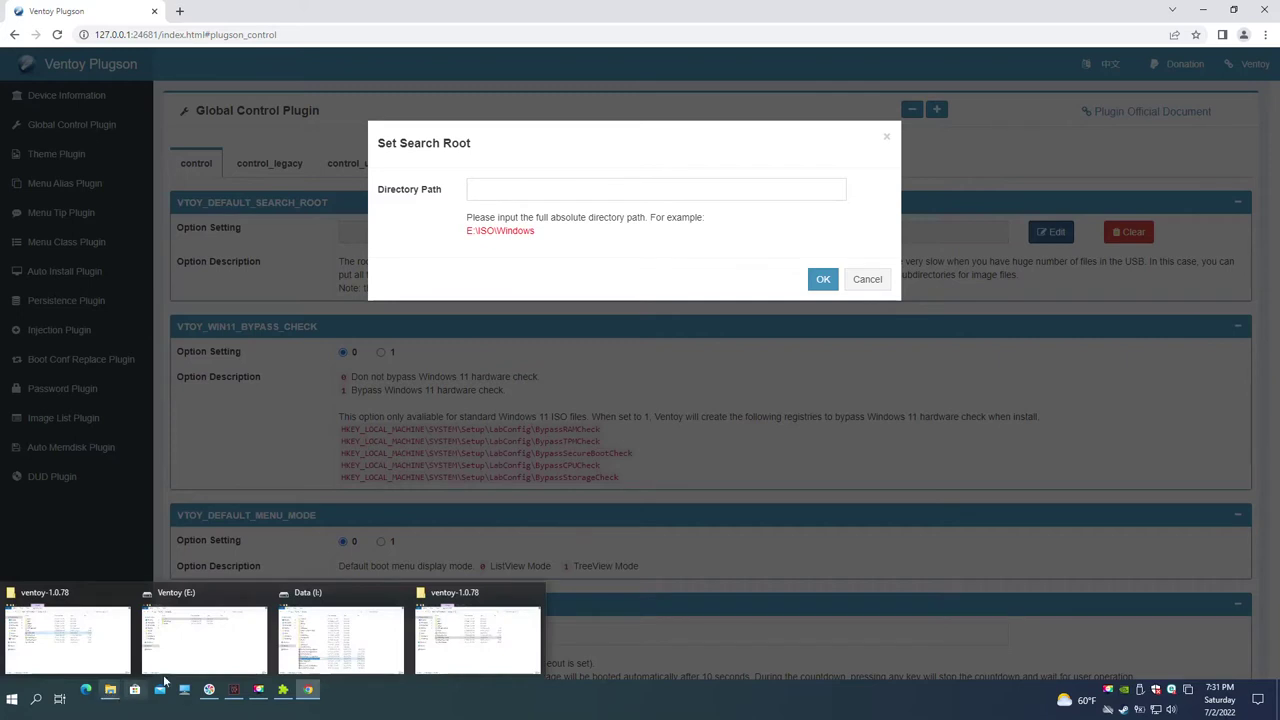
pyautogui.click(204, 666)
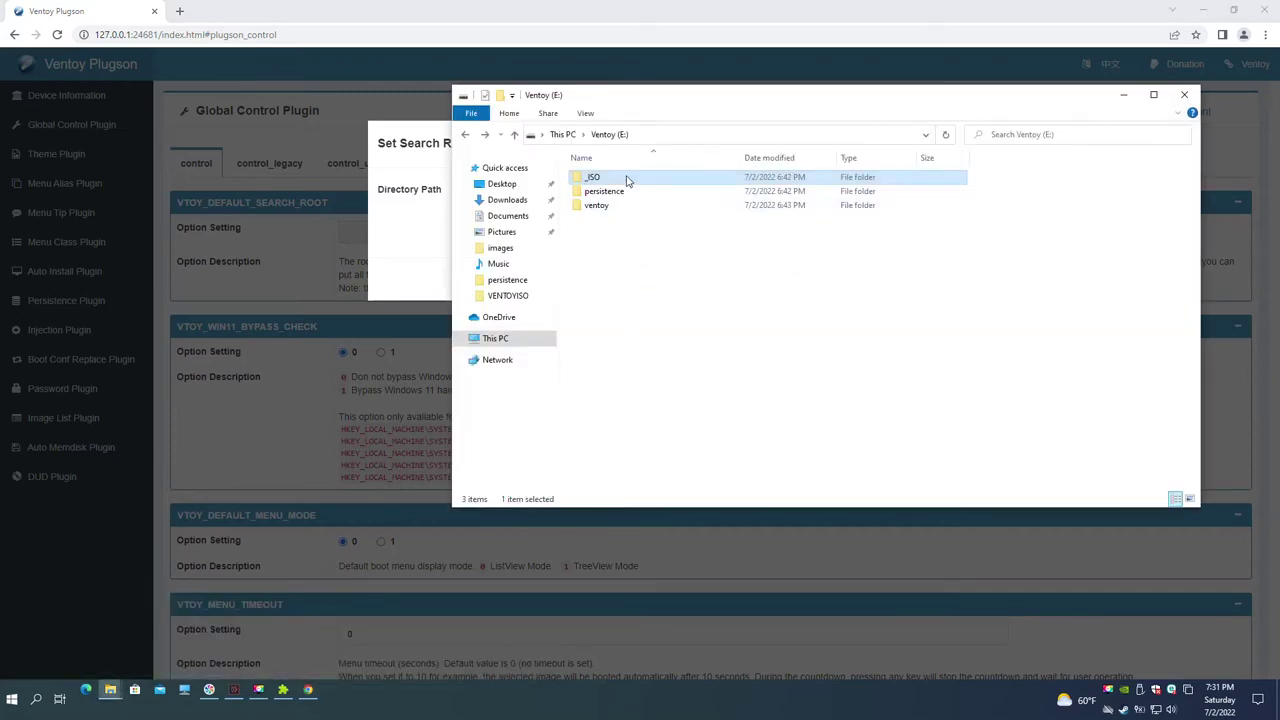
pyautogui.moveTo(641, 106); pyautogui.dragTo(734, 256)
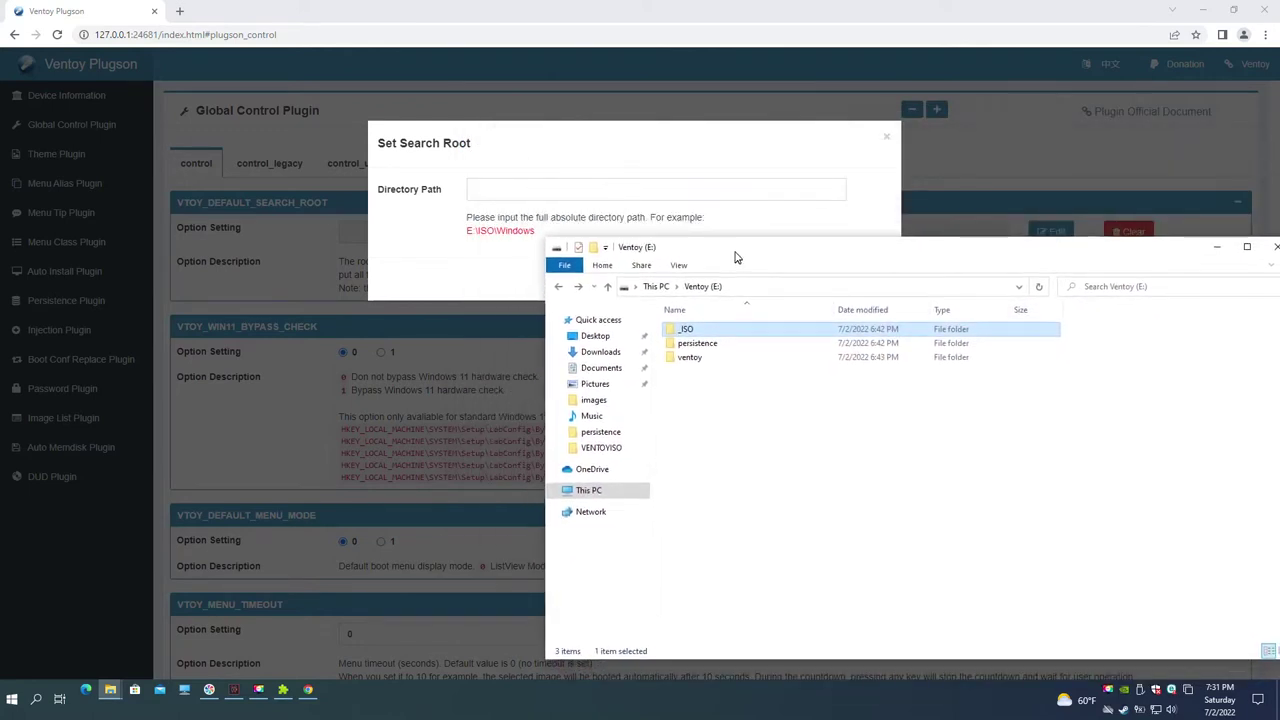
pyautogui.doubleClick(700, 333)
pyautogui.doubleClick(697, 333)
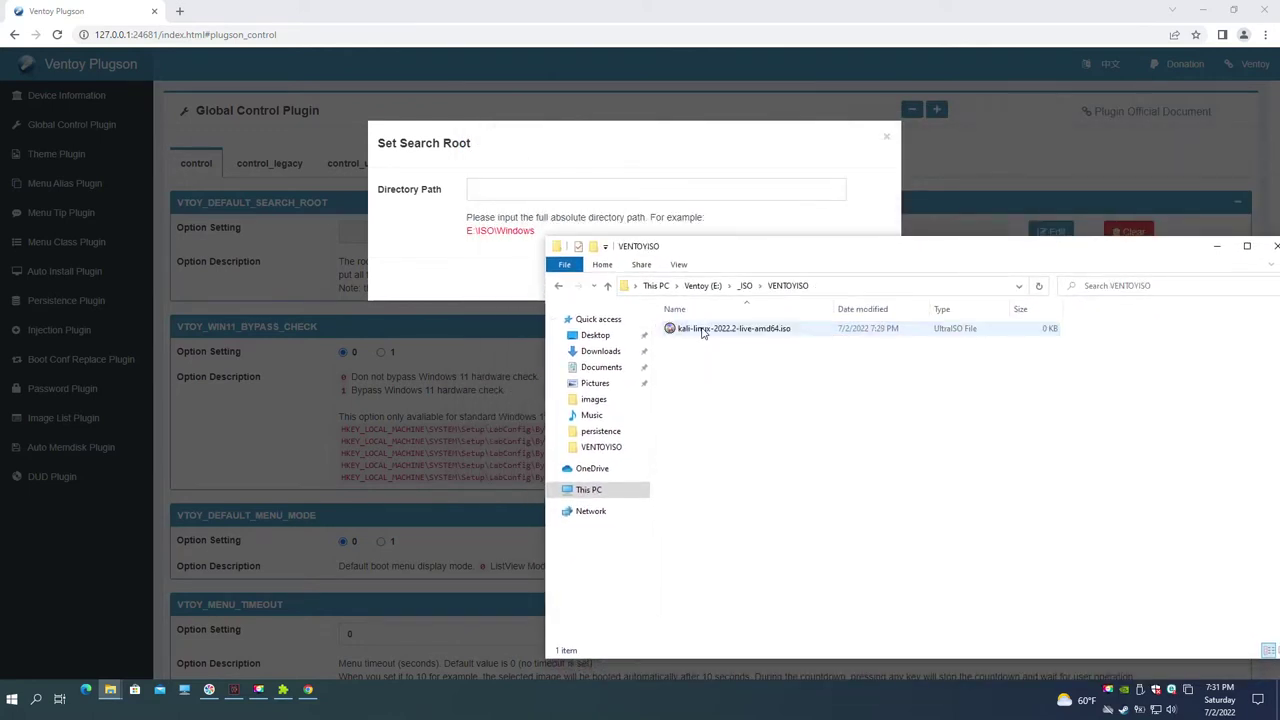
pyautogui.click(832, 286)
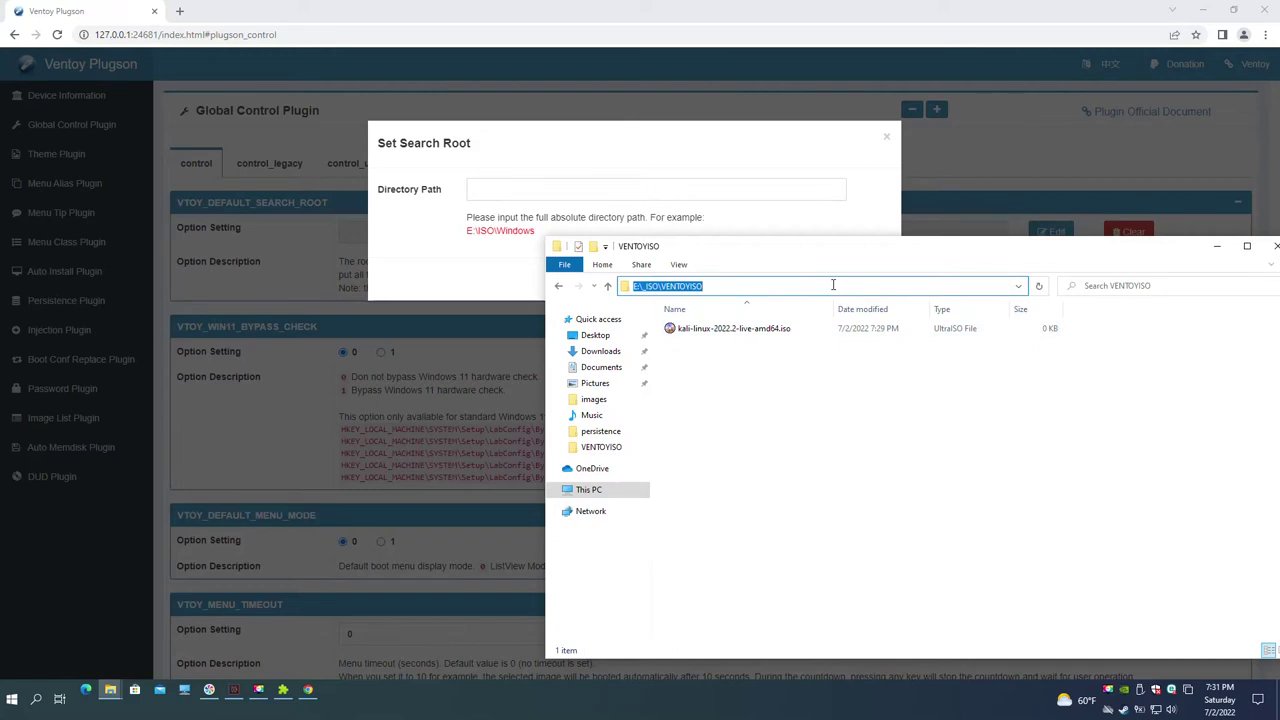
pyautogui.click(520, 189)
pyautogui.click(634, 223)
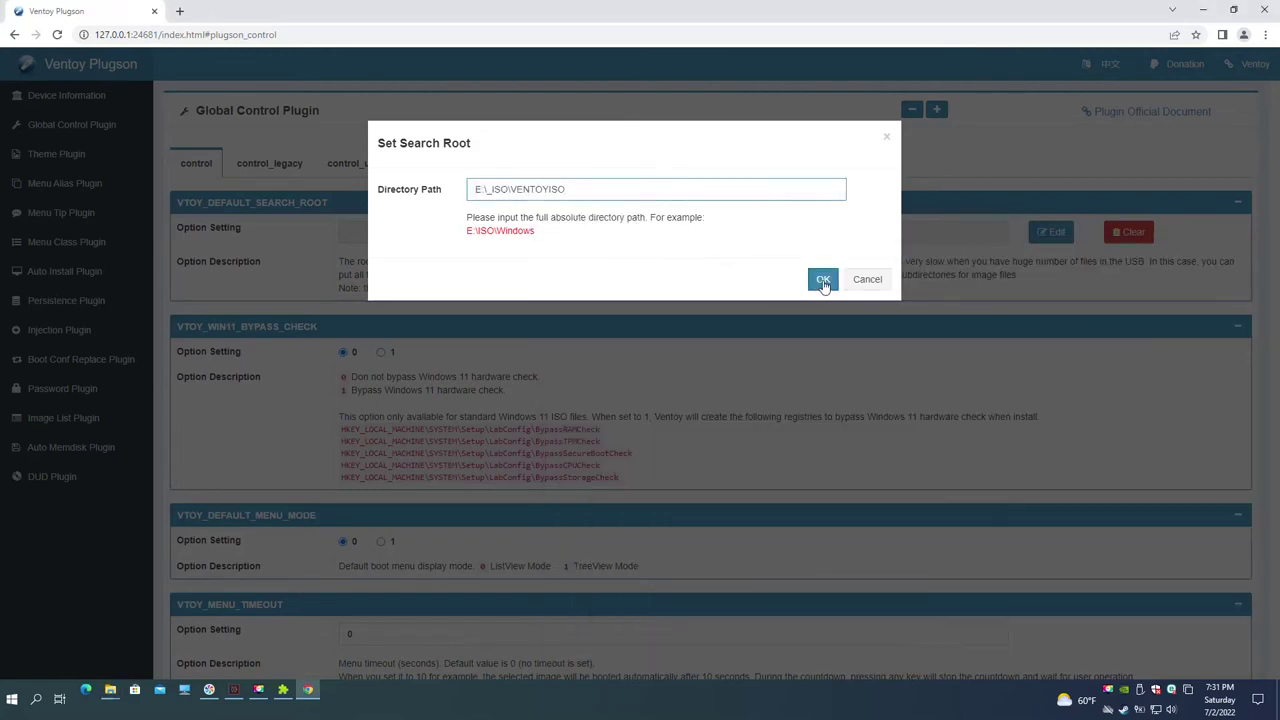
pyautogui.click(822, 281)
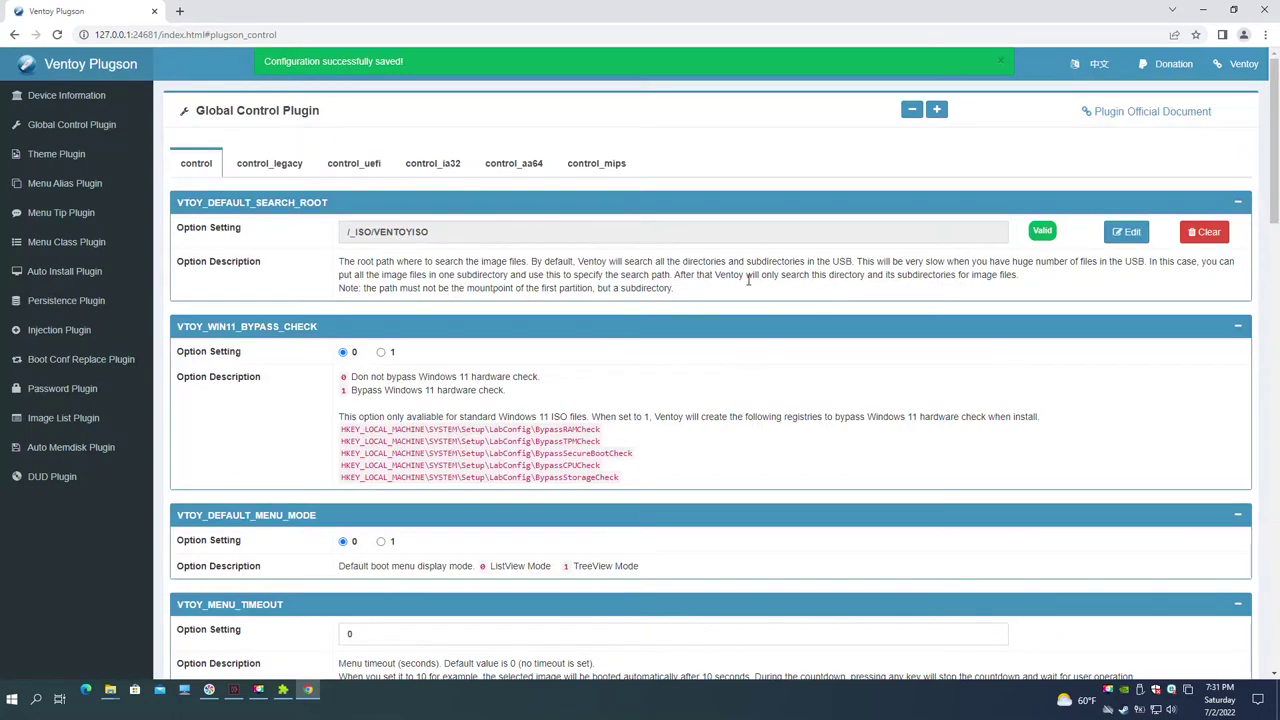
# - Add a Persistence Plugin entry pairing E:\_ISO\VENTOYISO\kali-linux-2022.2-live-amd64.iso with E:\persistence\kali-linux-2022.2-live-amd64.dat
pyautogui.click(84, 312)
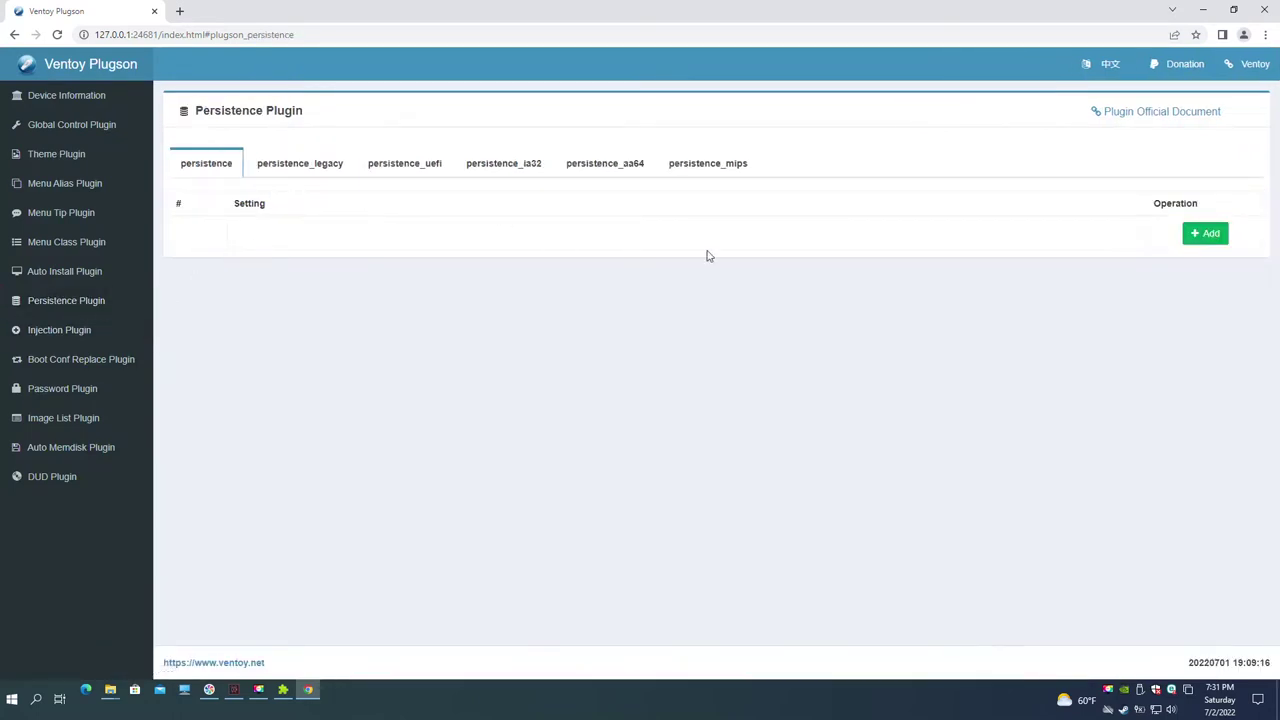
pyautogui.click(1185, 244)
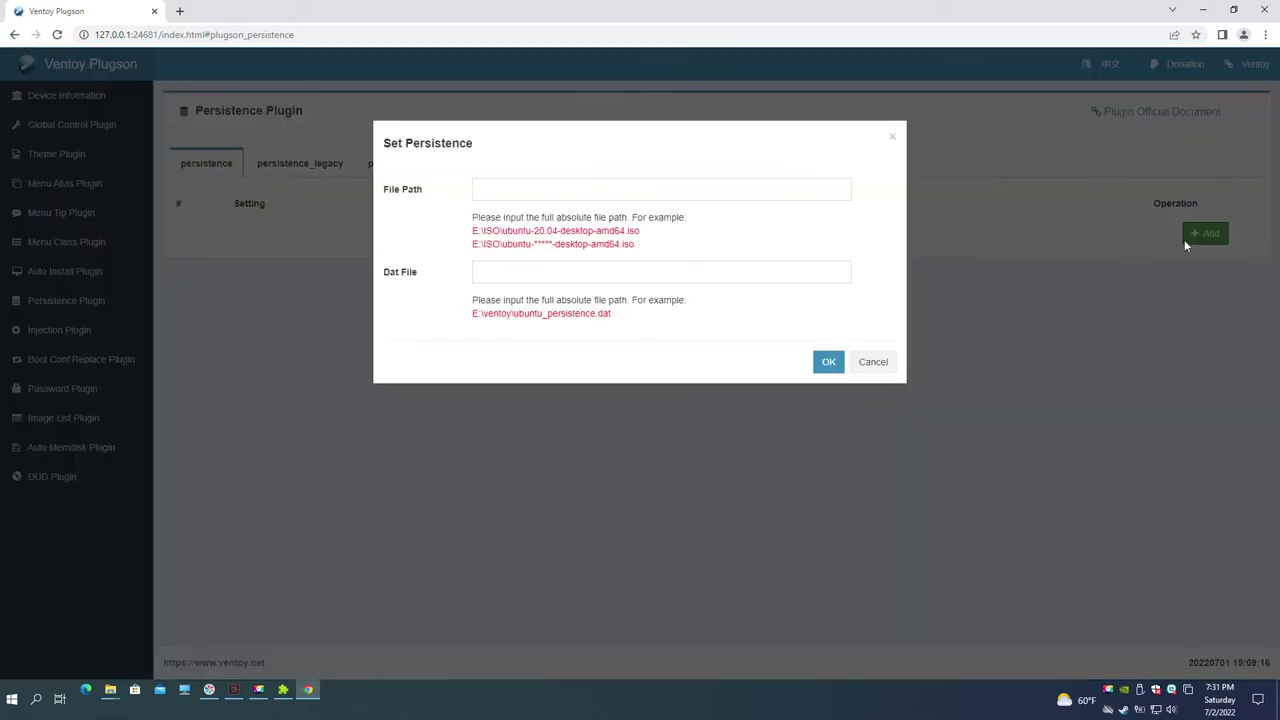
pyautogui.click(541, 190)
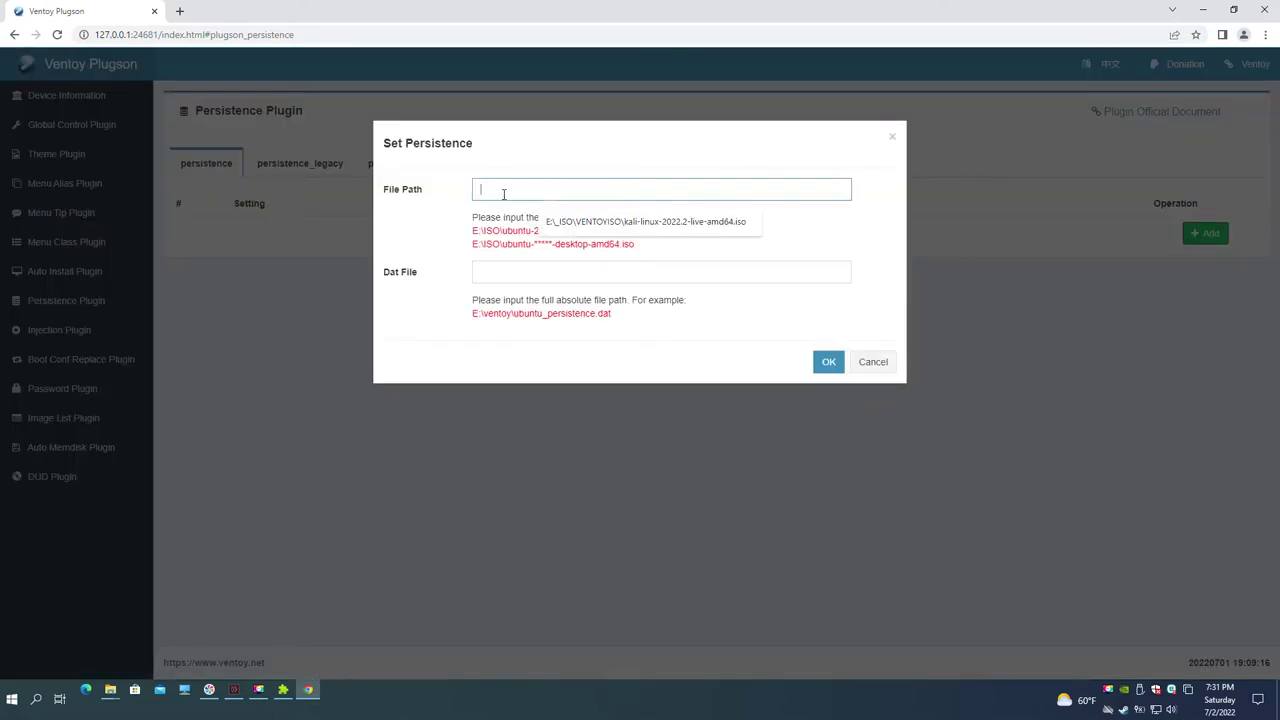
pyautogui.click(678, 225)
pyautogui.moveTo(735, 196); pyautogui.dragTo(801, 190)
pyautogui.click(690, 272)
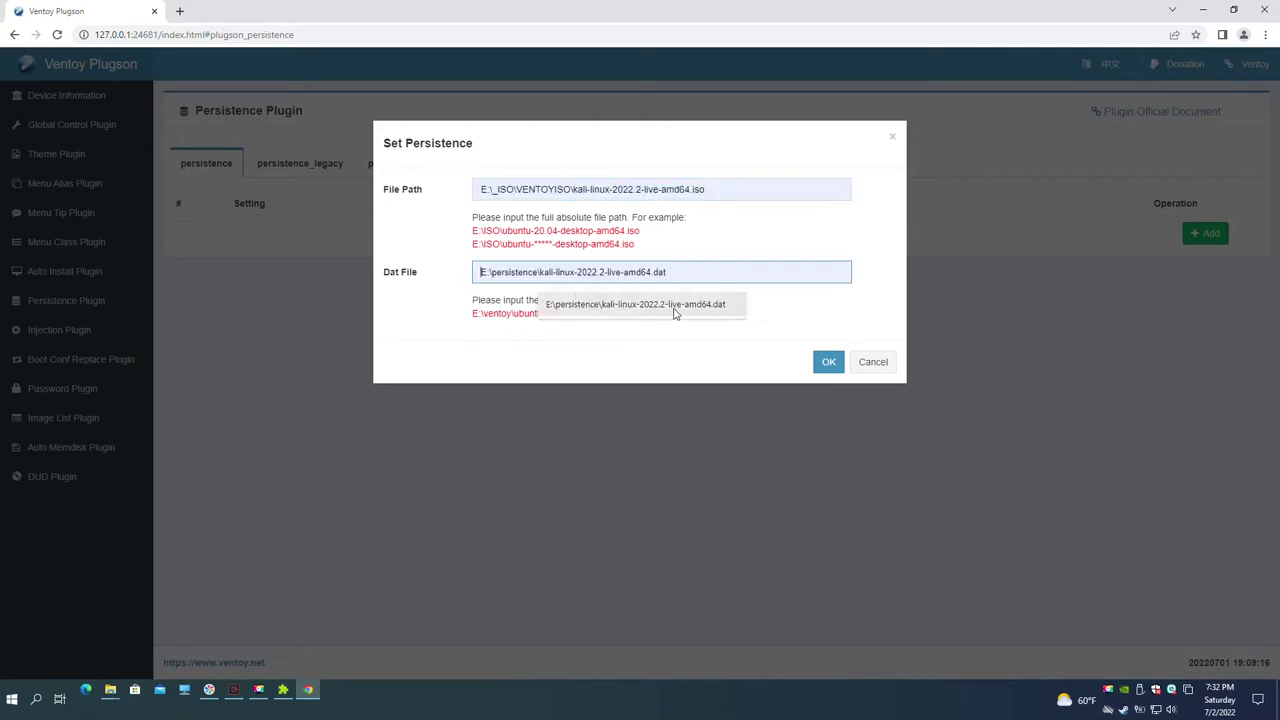
pyautogui.click(674, 313)
pyautogui.click(828, 364)
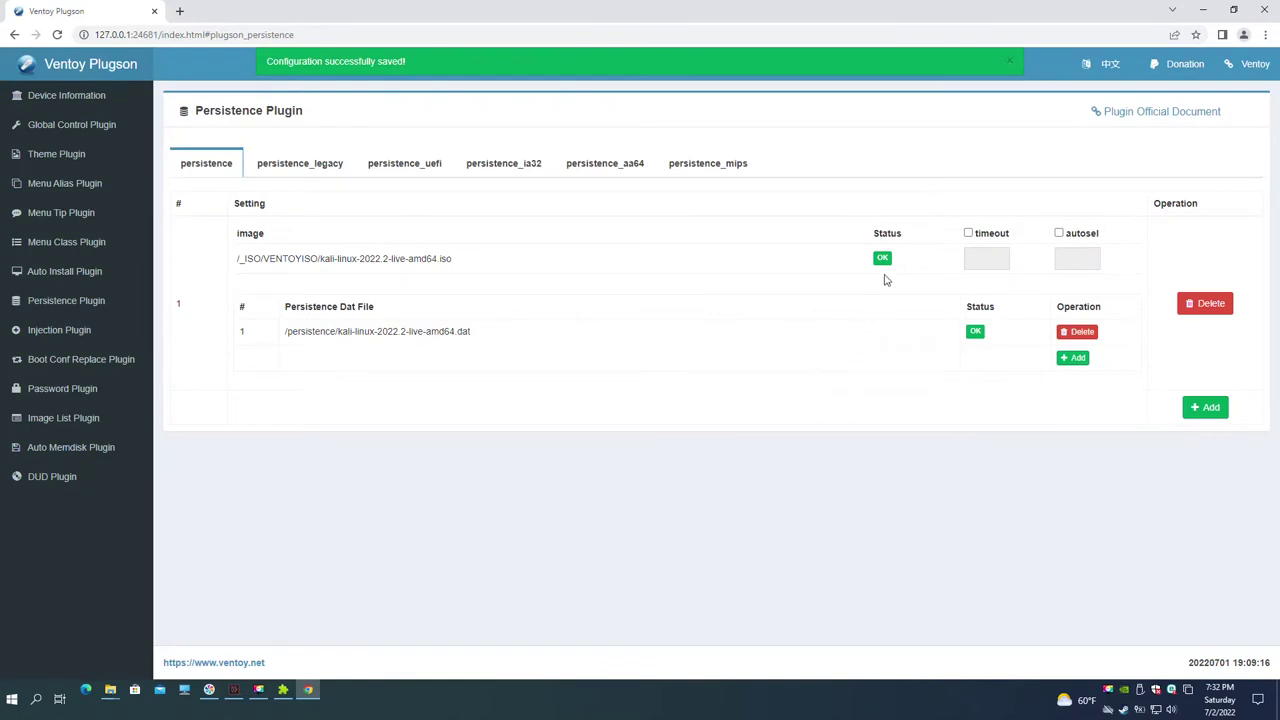
# - Stop the VentoyPlugson service, accept closing its browser page, close the browser and exit VentoyPlugson
pyautogui.click(283, 689)
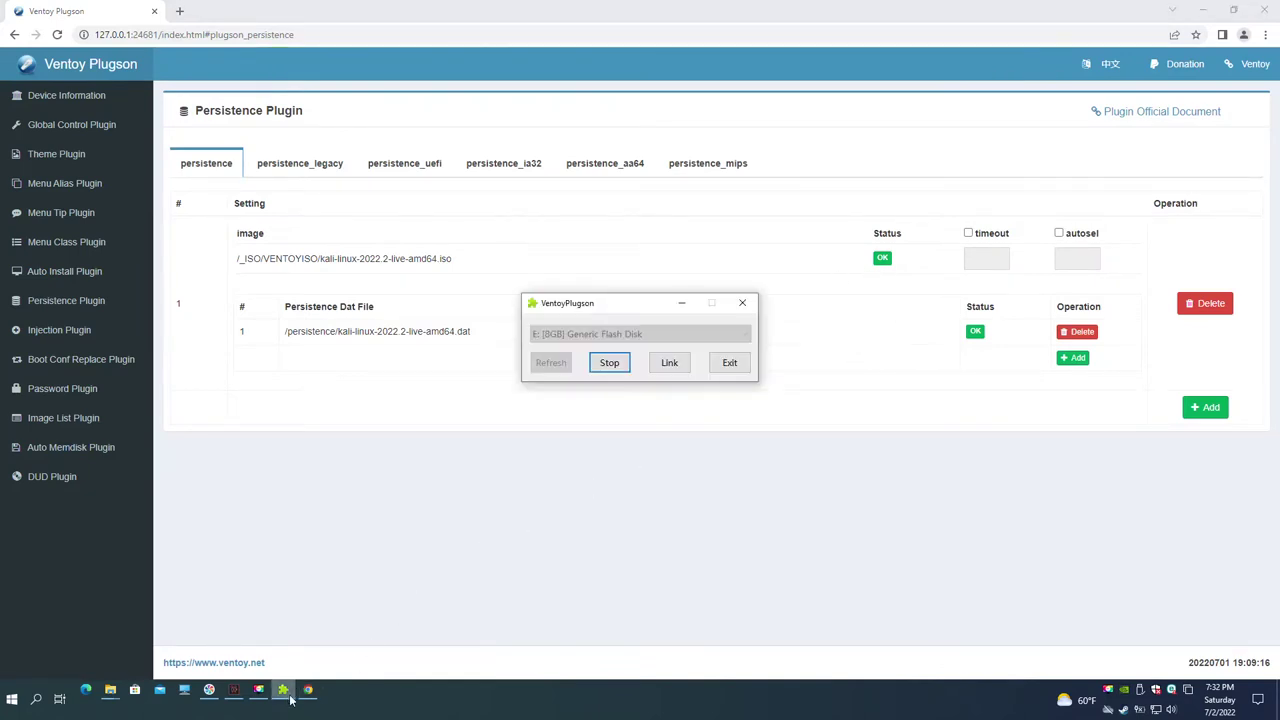
pyautogui.click(617, 368)
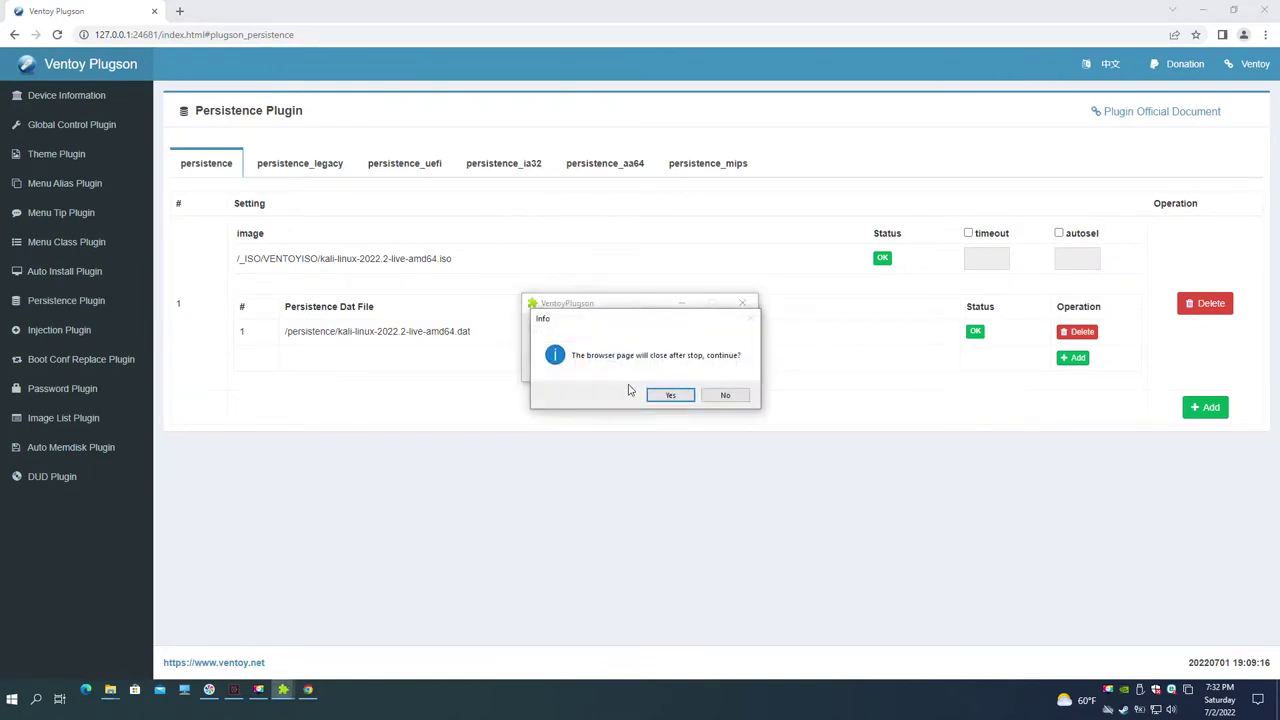
pyautogui.click(670, 396)
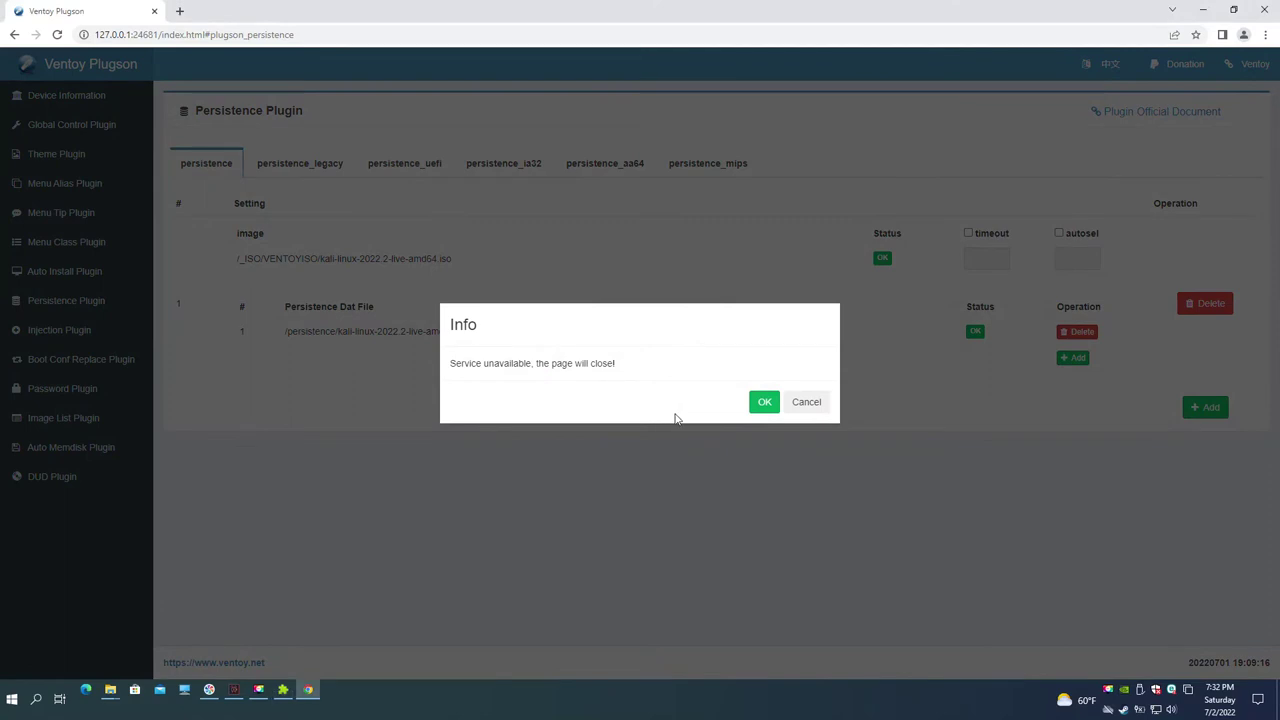
pyautogui.click(764, 402)
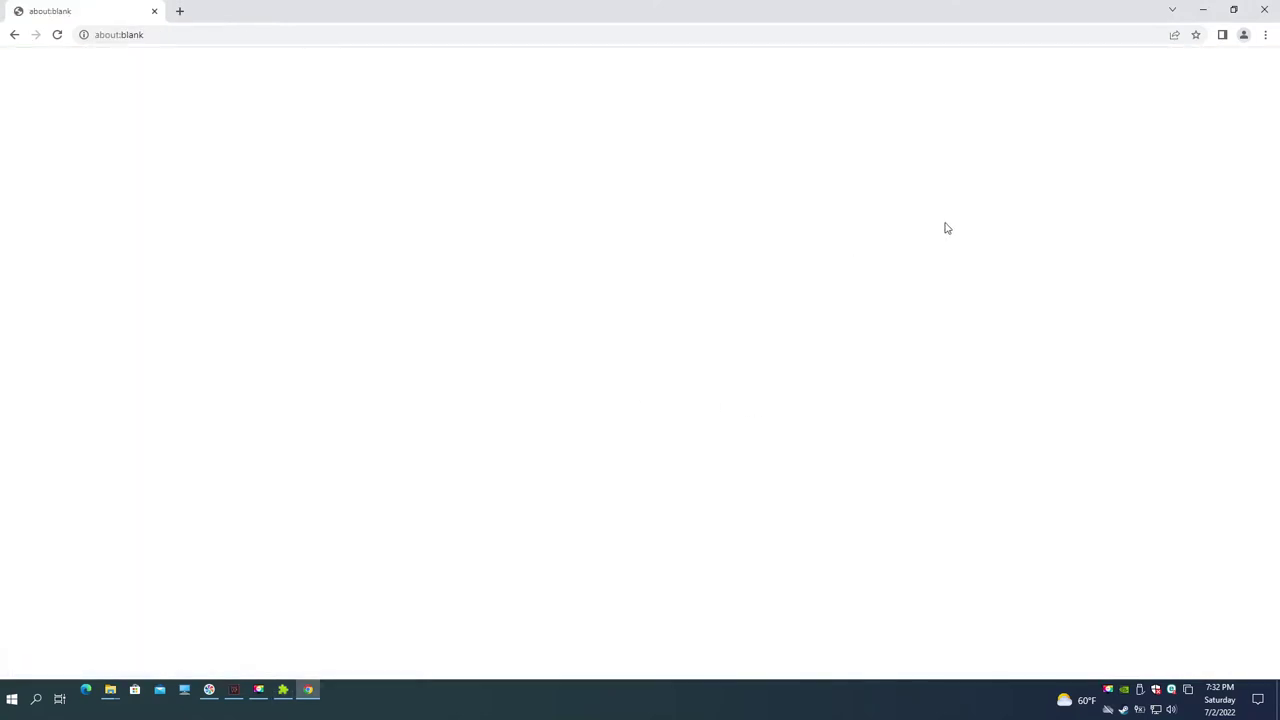
pyautogui.click(1264, 9)
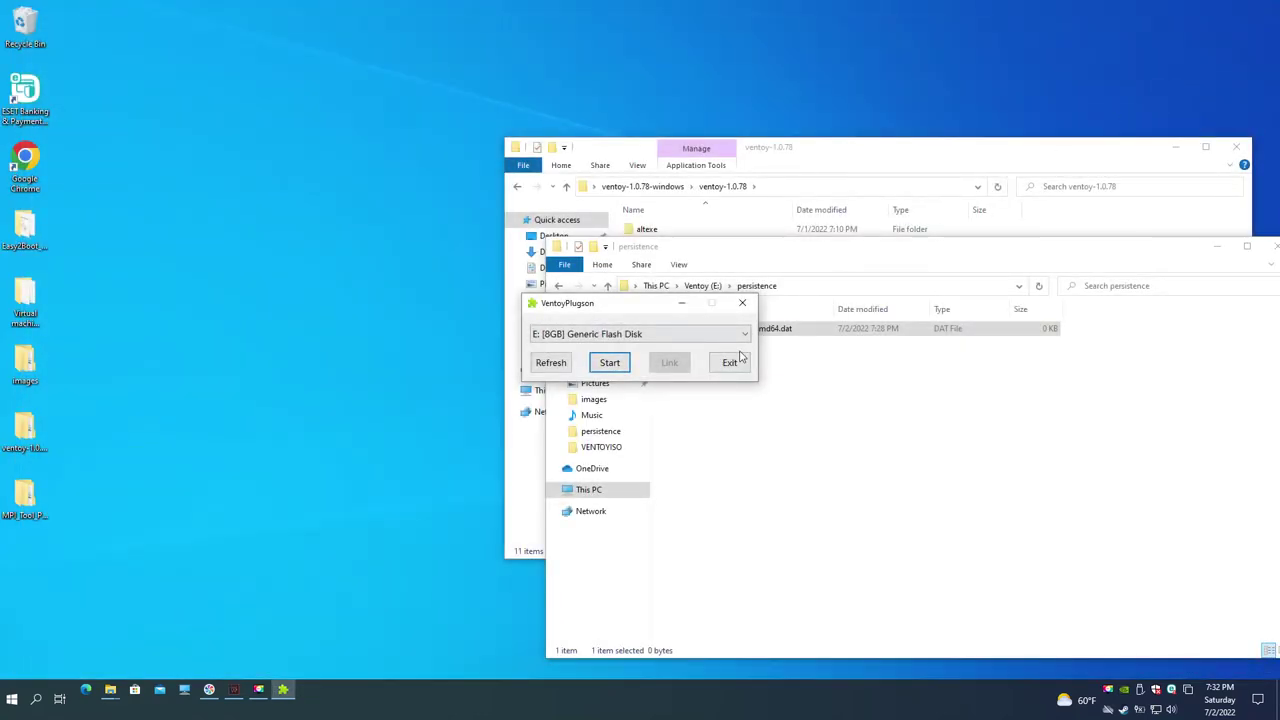
pyautogui.click(740, 358)
# - Open ventoy.json from the ventoy folder on Ventoy (E:) in Notepad++ and examine the saved settings
pyautogui.click(559, 288)
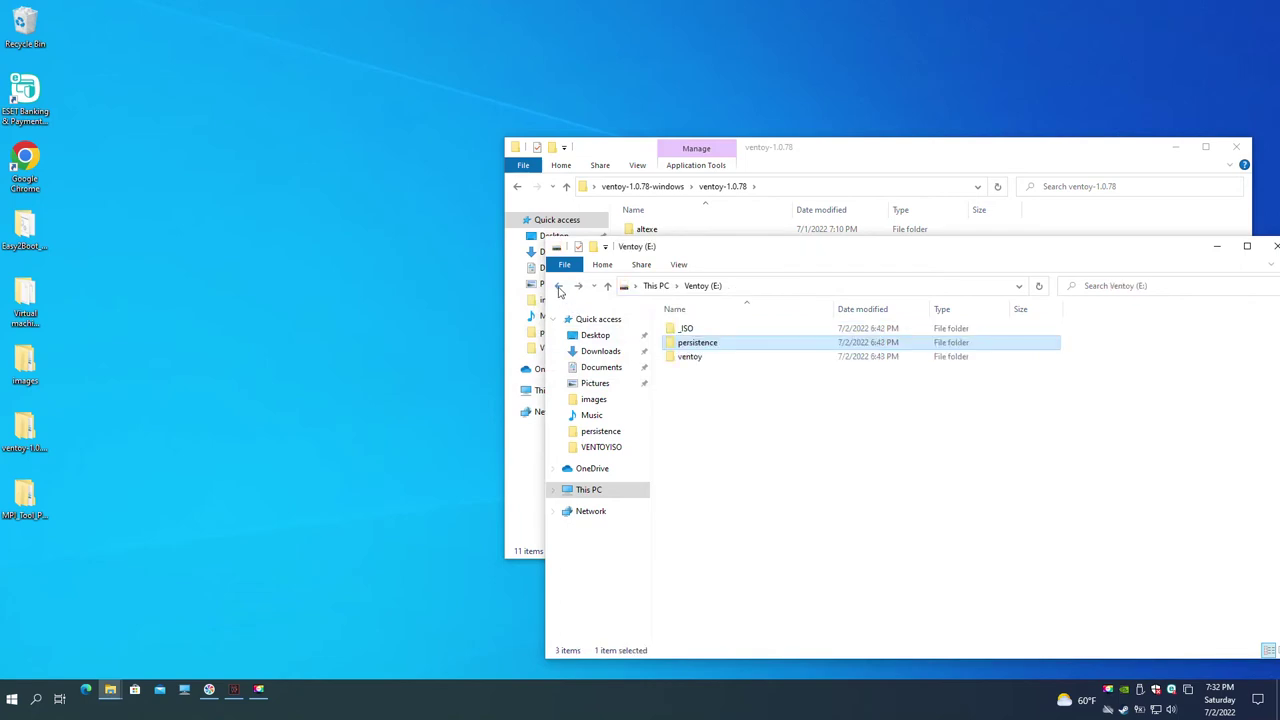
pyautogui.doubleClick(706, 358)
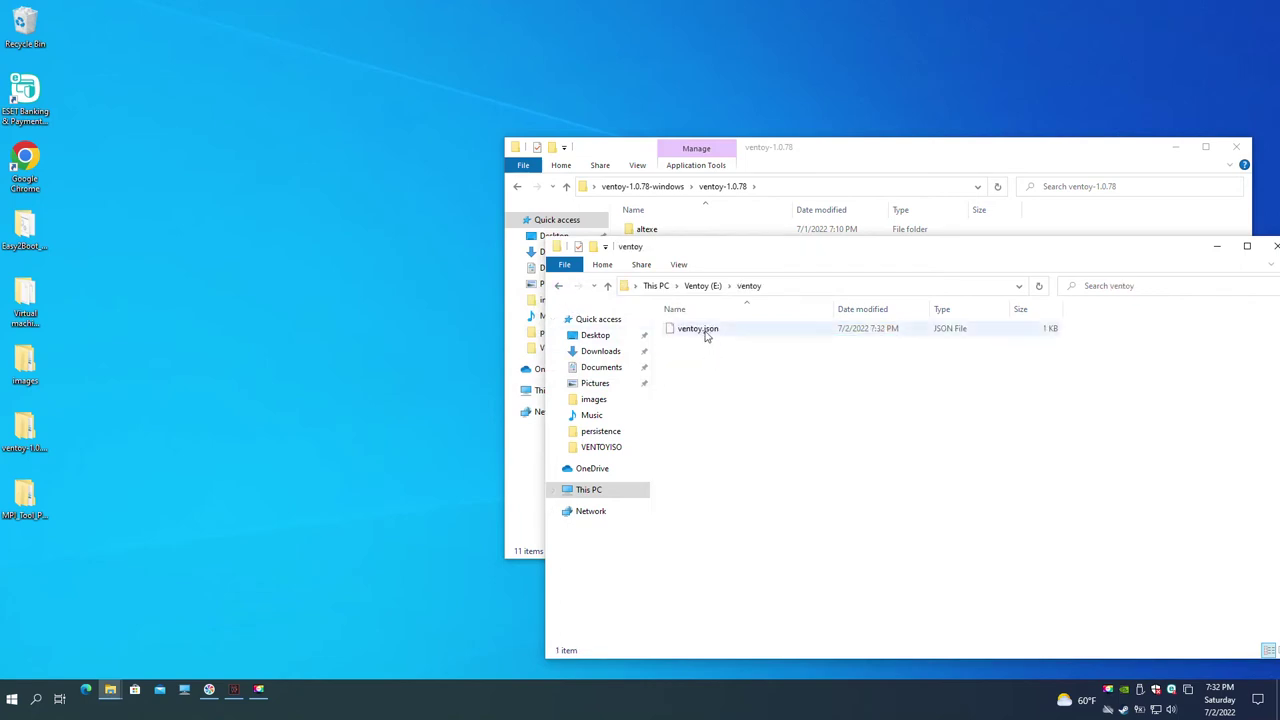
pyautogui.moveTo(714, 363); pyautogui.dragTo(760, 345)
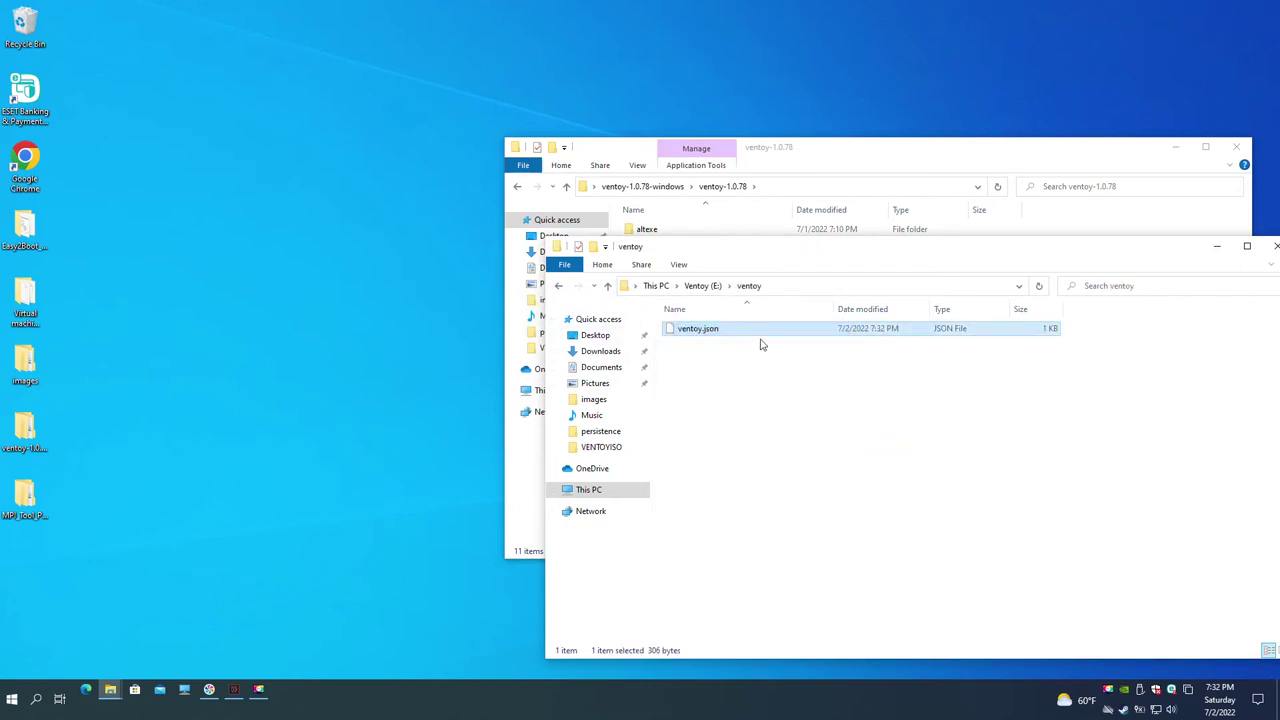
pyautogui.rightClick(711, 330)
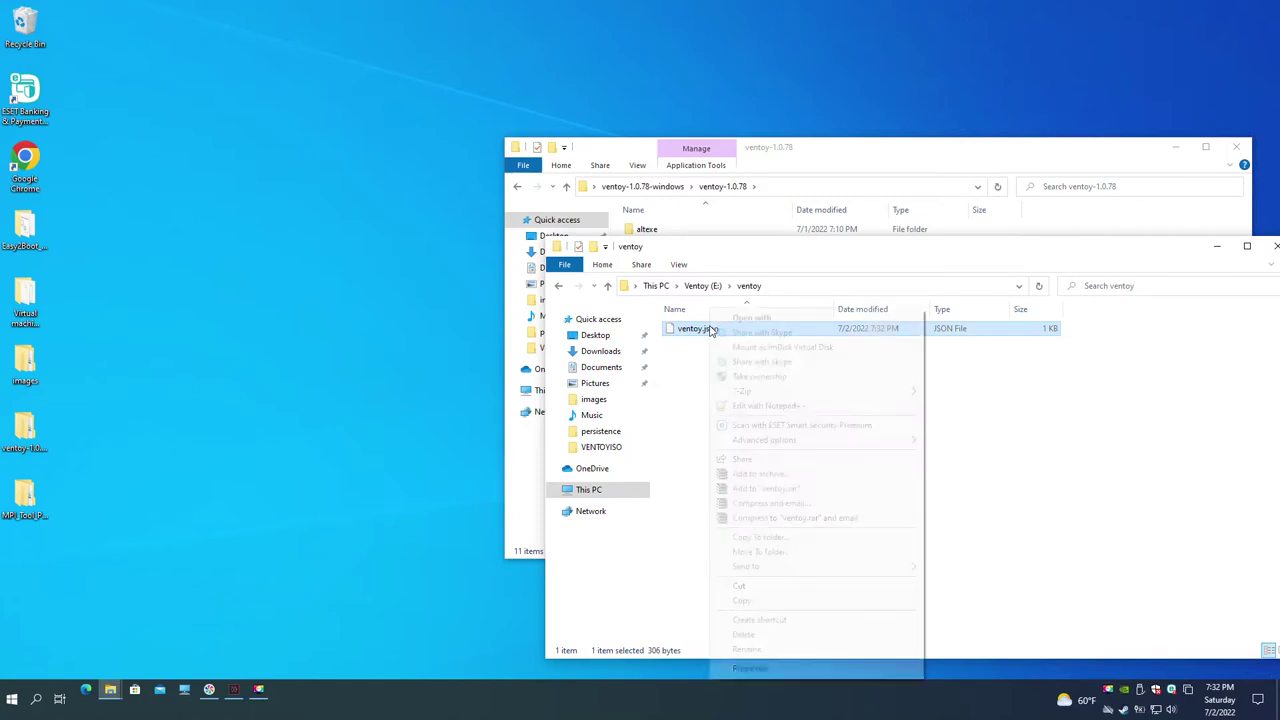
pyautogui.click(779, 407)
pyautogui.moveTo(295, 302); pyautogui.dragTo(599, 275)
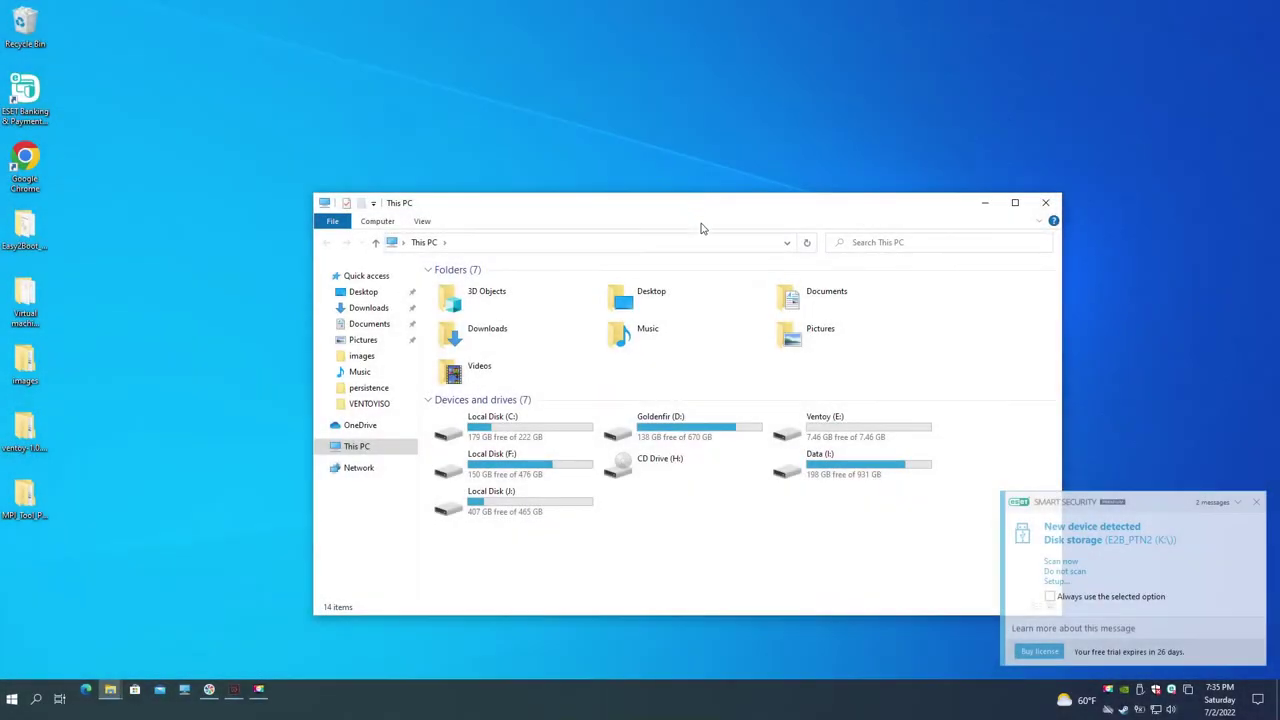
# - Copy the ventoy folder from Ventoy (E:) to the root of E2B (G:), replacing the existing ventoy.json, and open the copied folder
pyautogui.moveTo(876, 561); pyautogui.dragTo(820, 431)
pyautogui.doubleClick(822, 428)
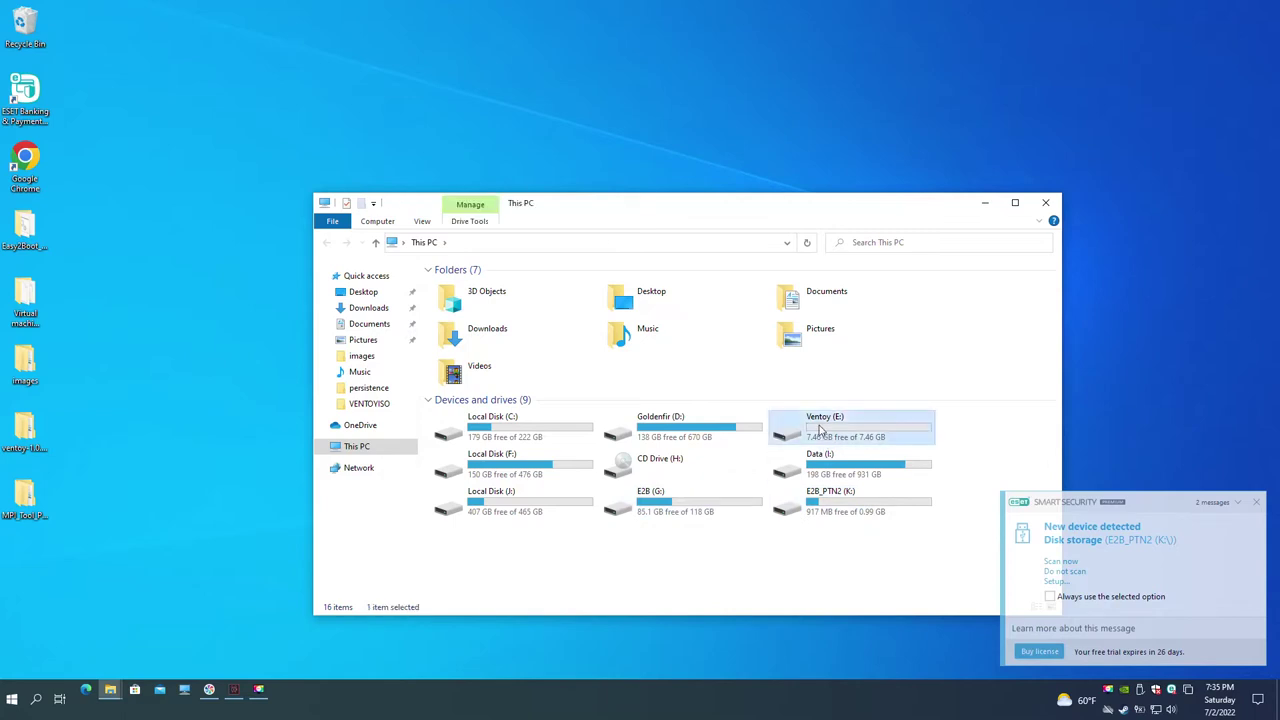
pyautogui.rightClick(446, 315)
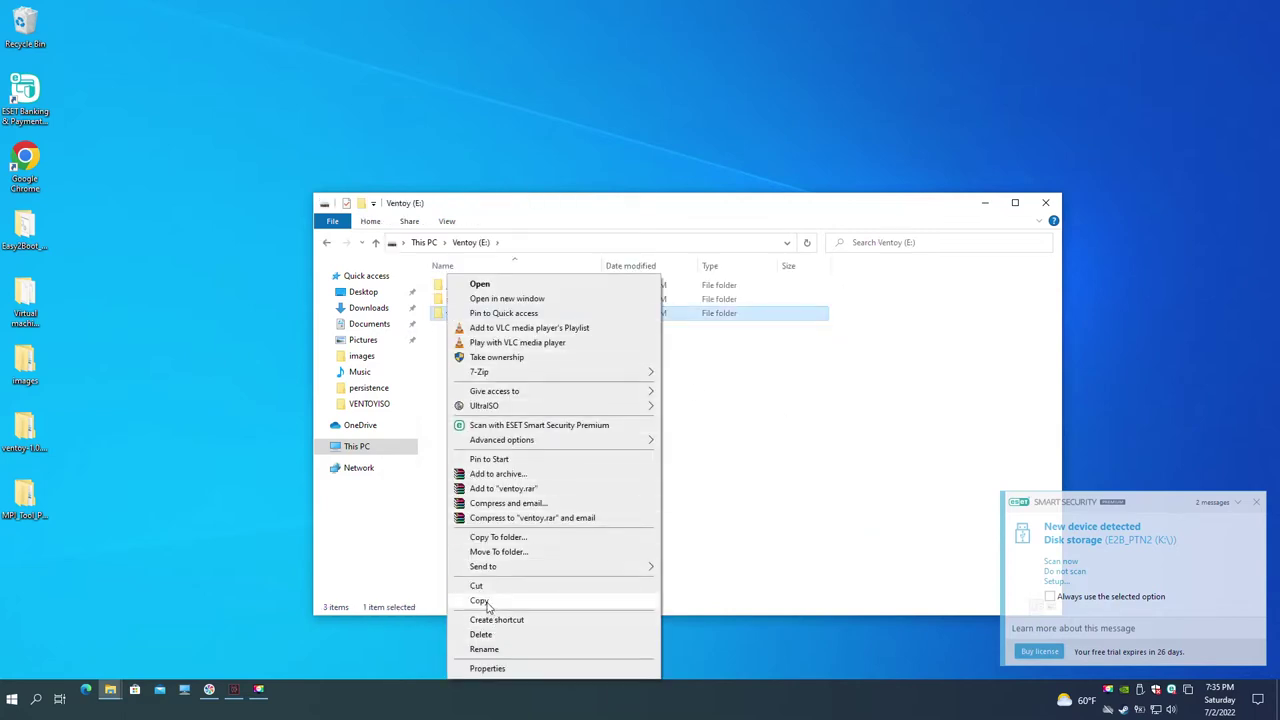
pyautogui.click(480, 601)
pyautogui.click(586, 457)
pyautogui.click(331, 246)
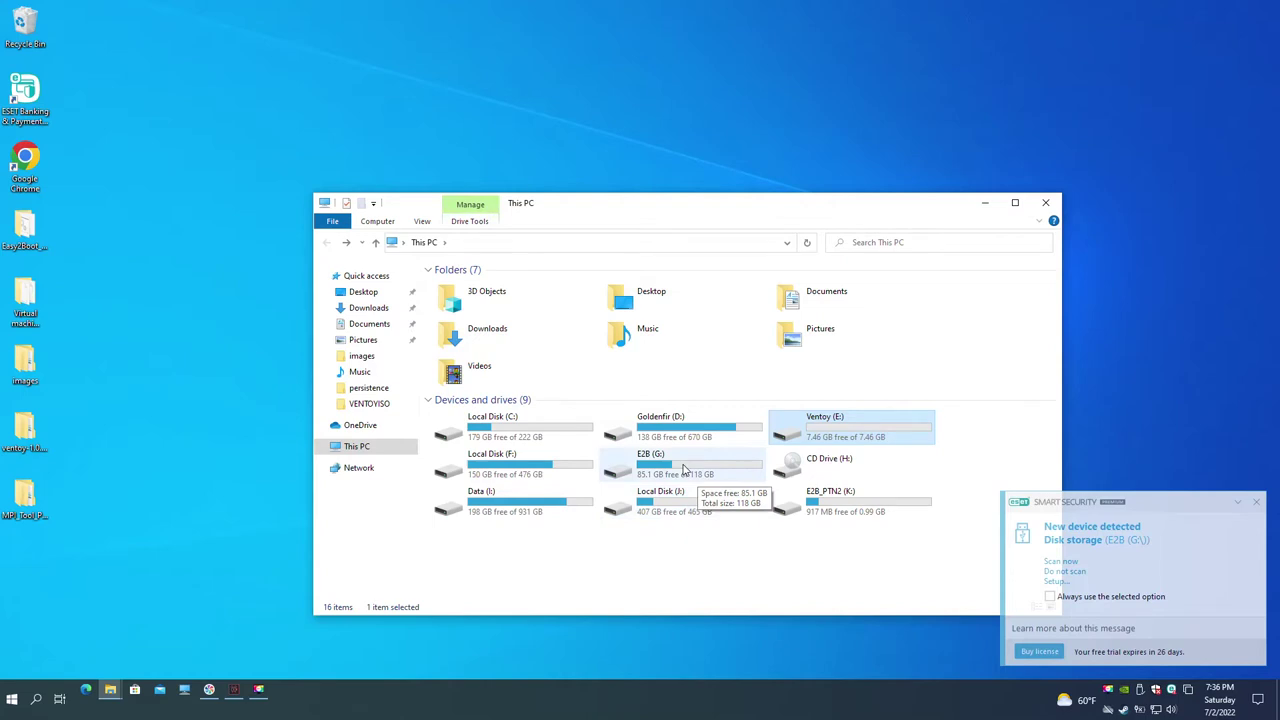
pyautogui.doubleClick(684, 470)
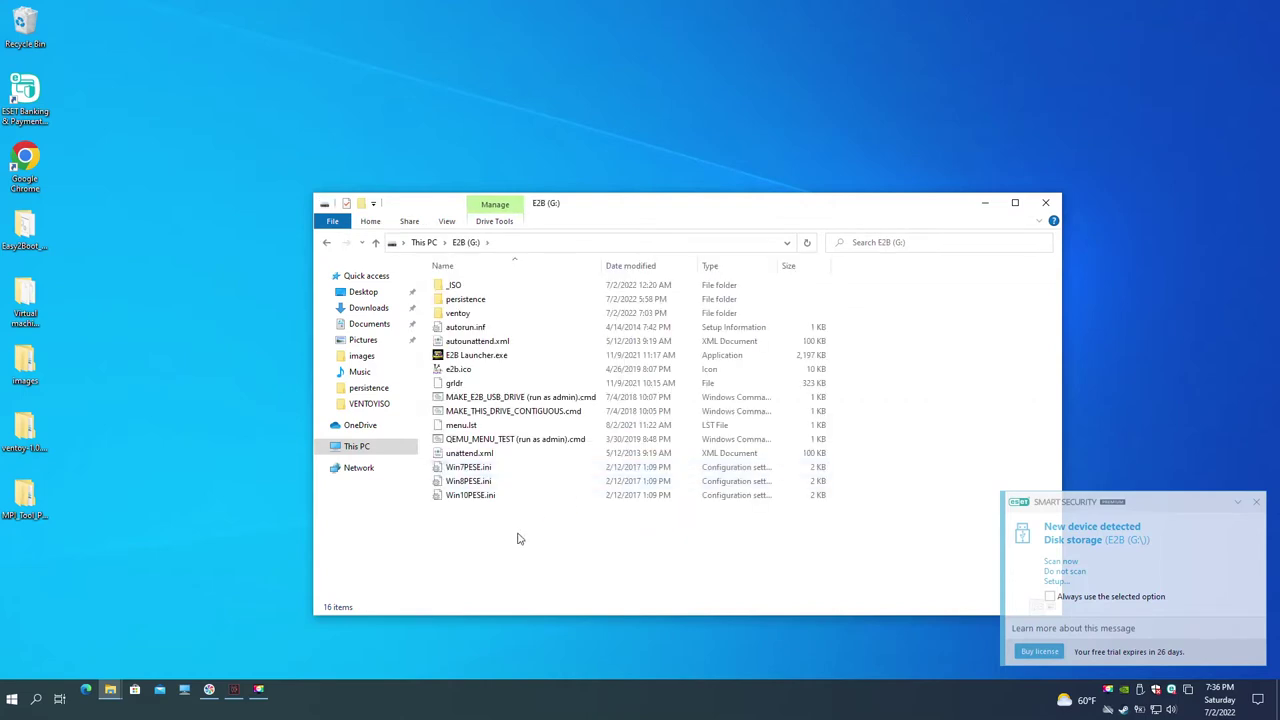
pyautogui.rightClick(517, 539)
pyautogui.click(567, 439)
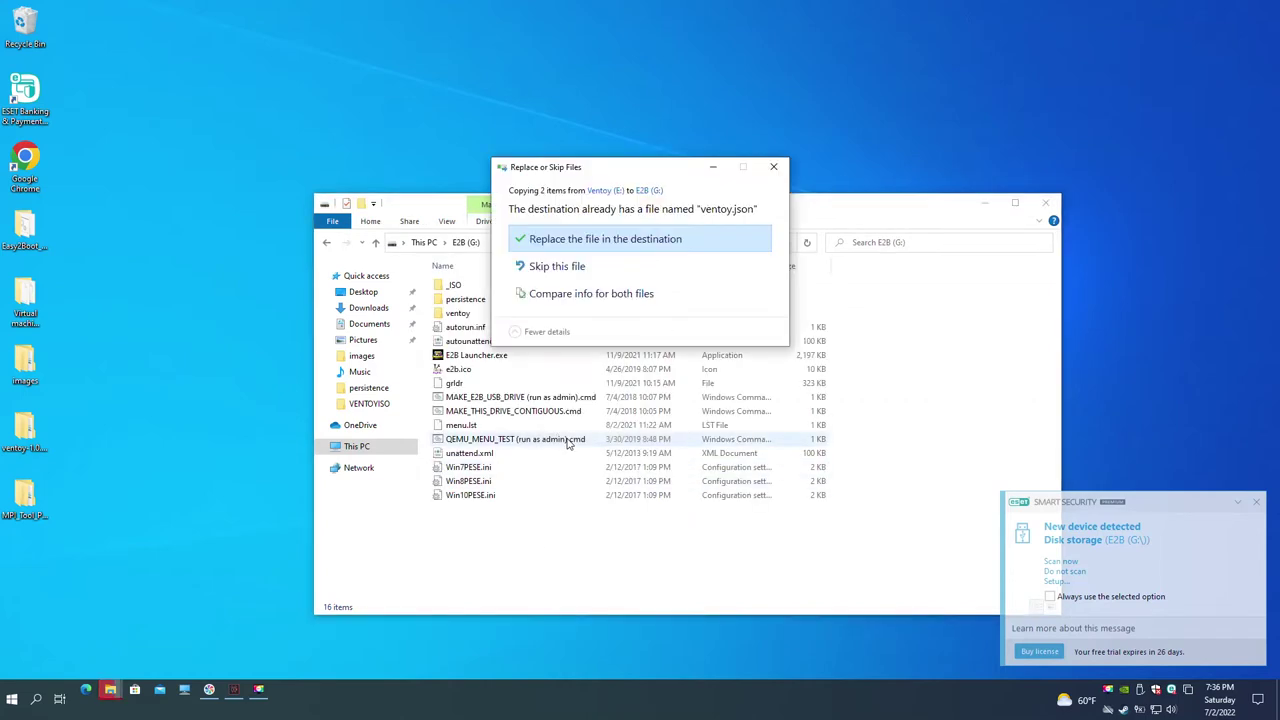
pyautogui.click(620, 241)
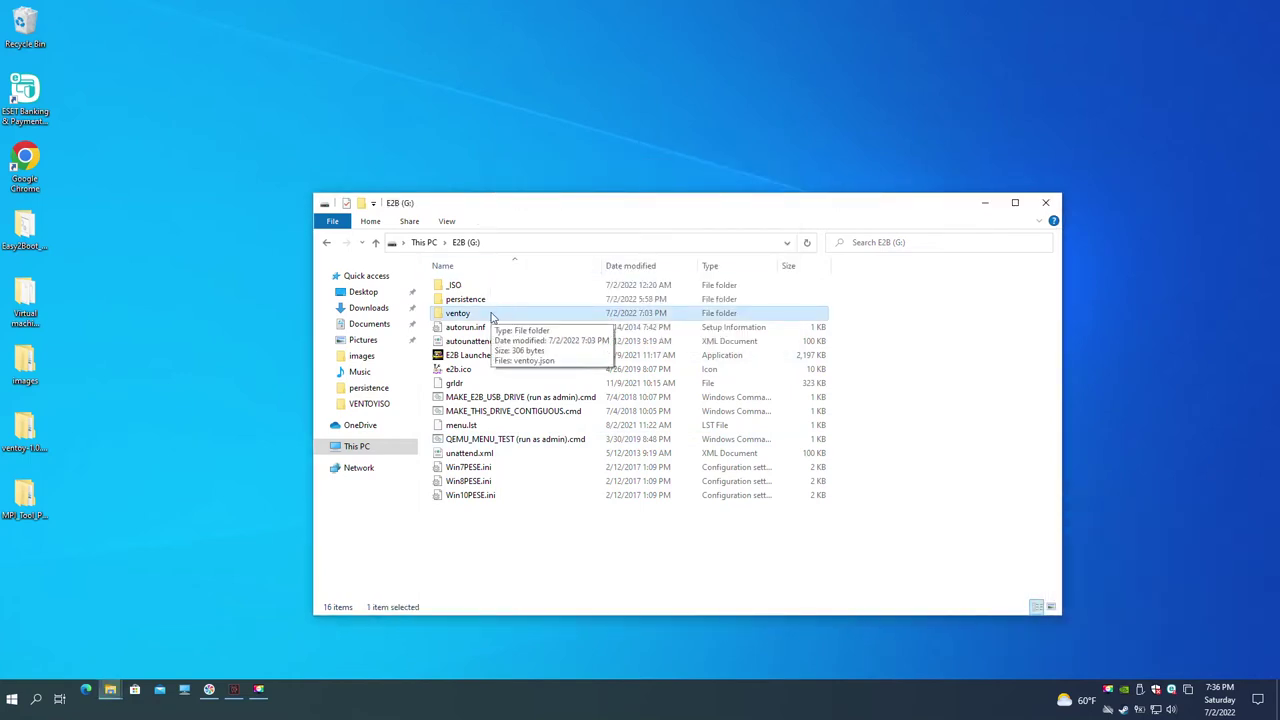
pyautogui.doubleClick(491, 317)
pyautogui.moveTo(547, 332); pyautogui.dragTo(471, 297)
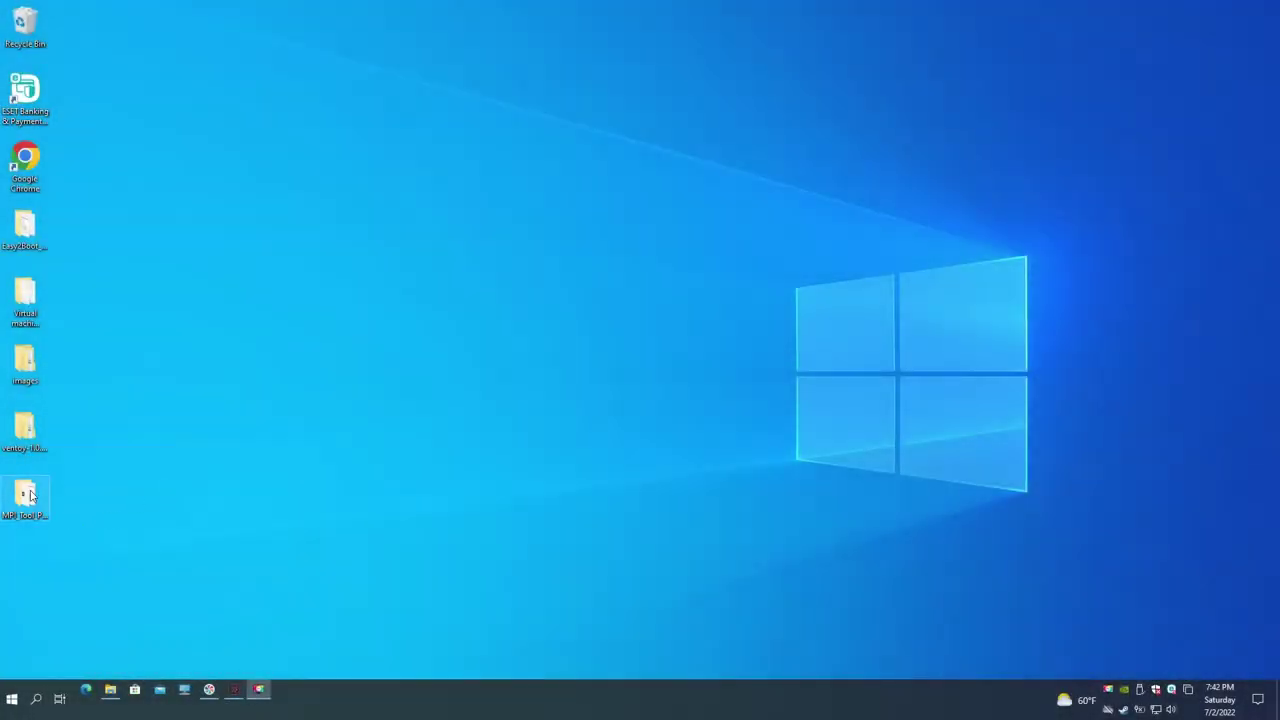
# - Copy Hirens.Boot_15.2_Restored.iso from Data (I:) into the MPI_Tool_Pack_Plus_CloverLite_102 folder on the desktop
pyautogui.doubleClick(25, 494)
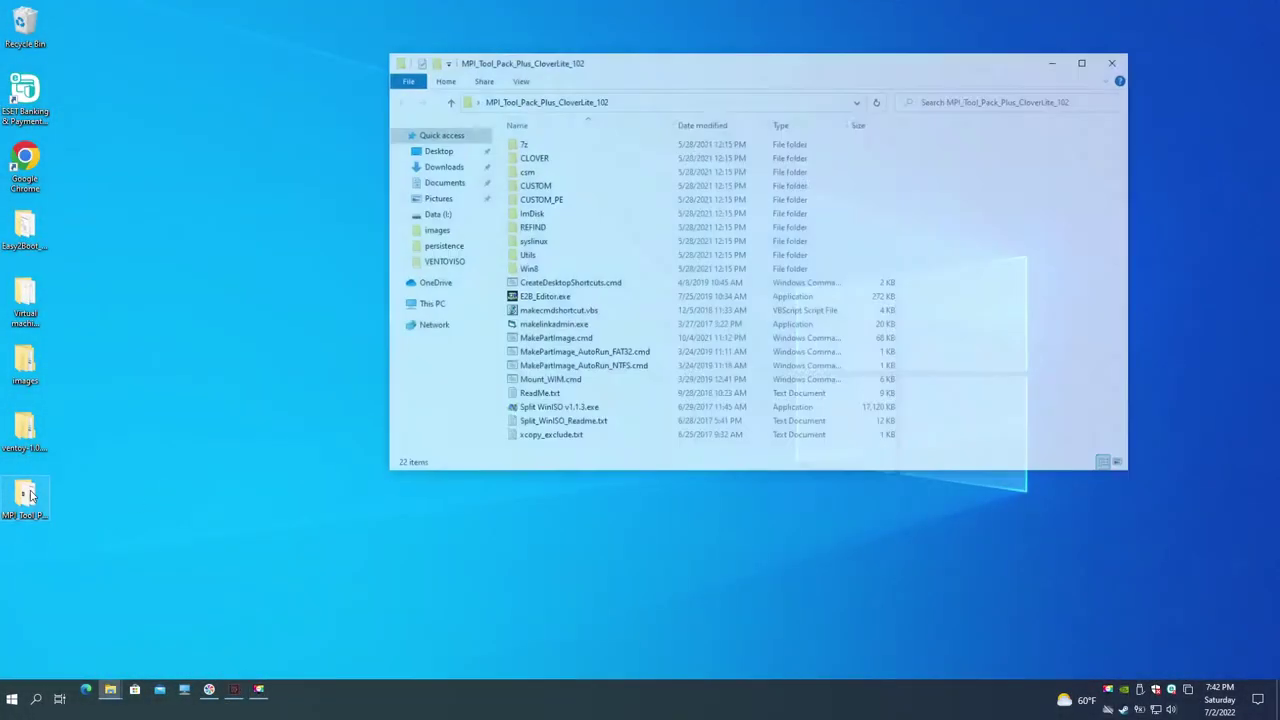
pyautogui.moveTo(601, 65); pyautogui.dragTo(300, 81)
pyautogui.moveTo(113, 691)
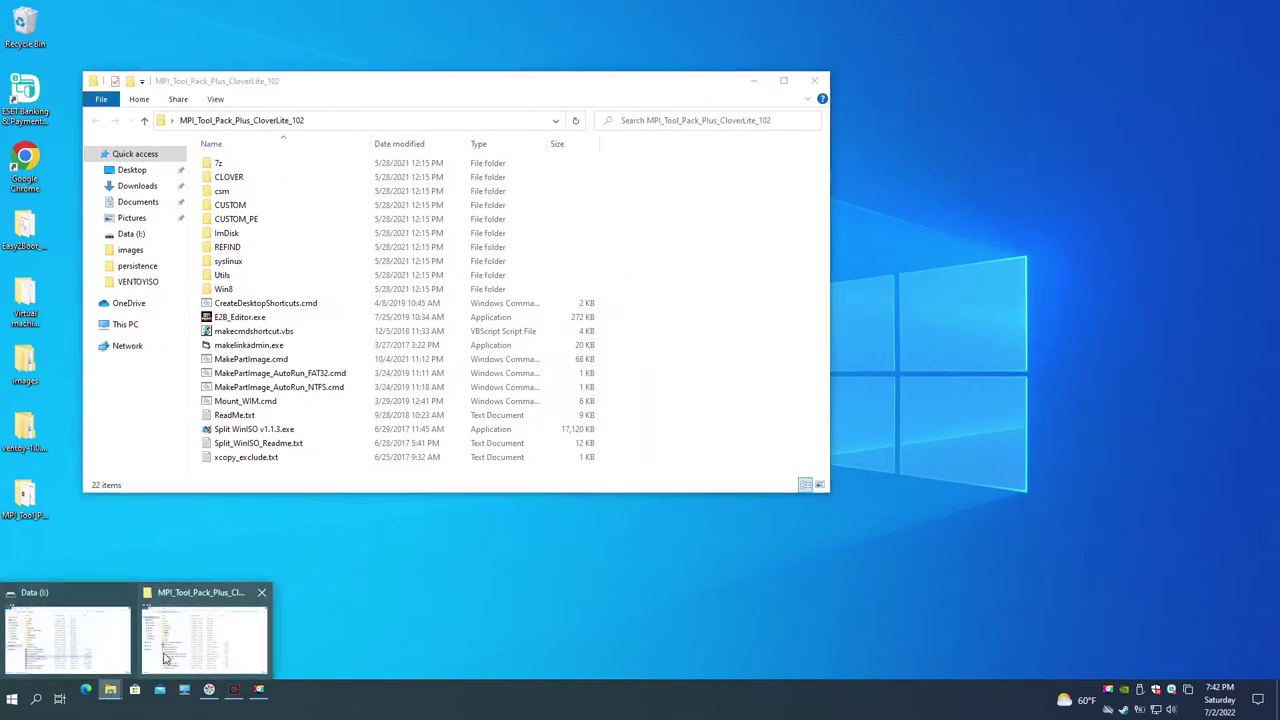
pyautogui.click(75, 615)
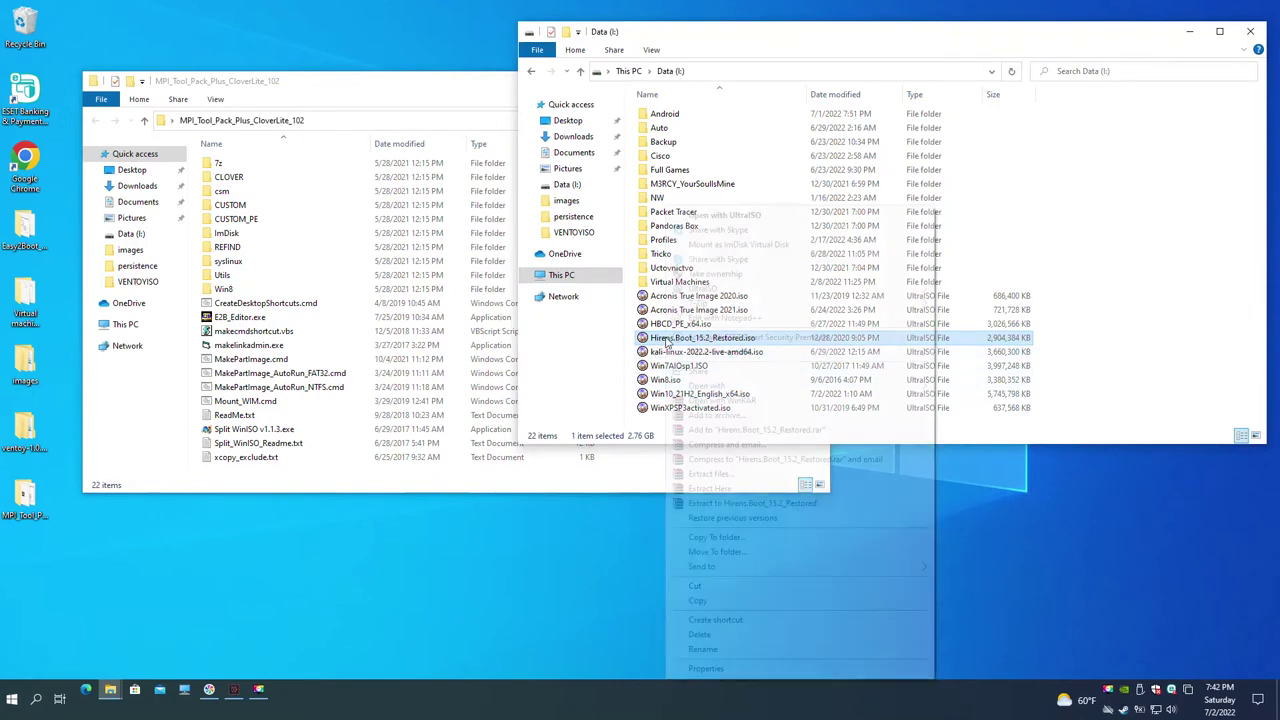
pyautogui.rightClick(665, 340)
pyautogui.click(698, 600)
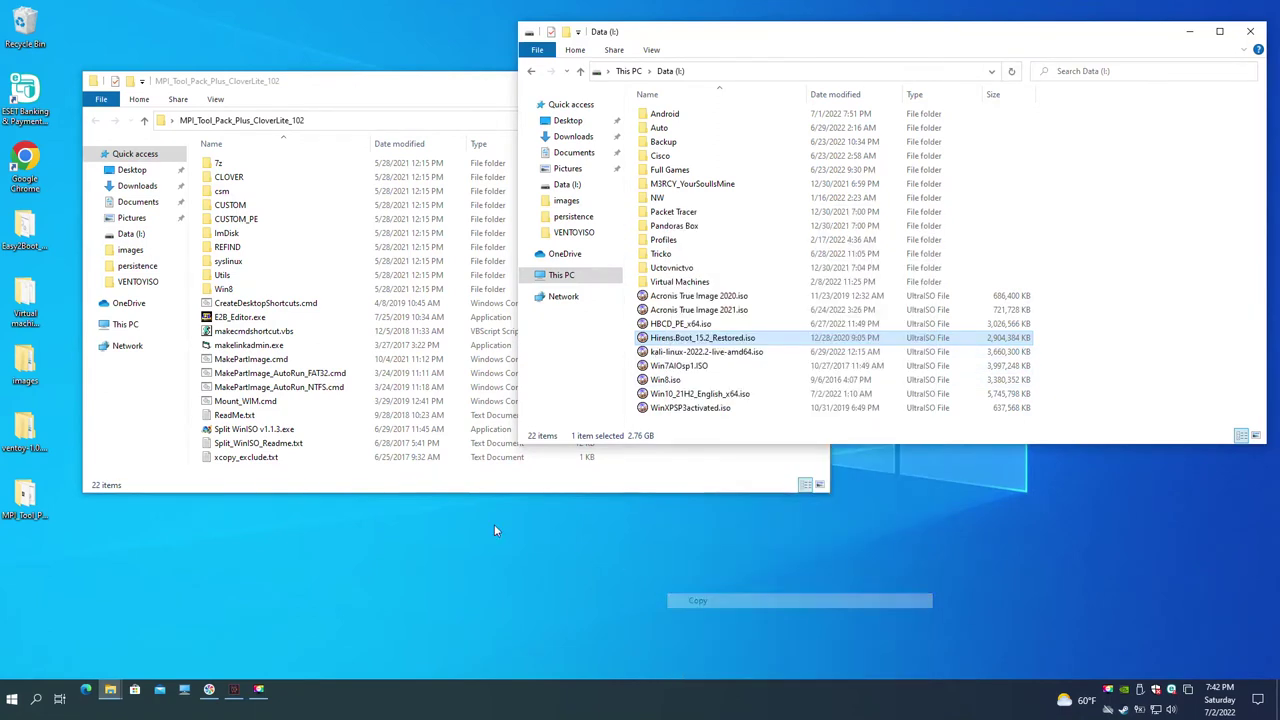
pyautogui.click(375, 484)
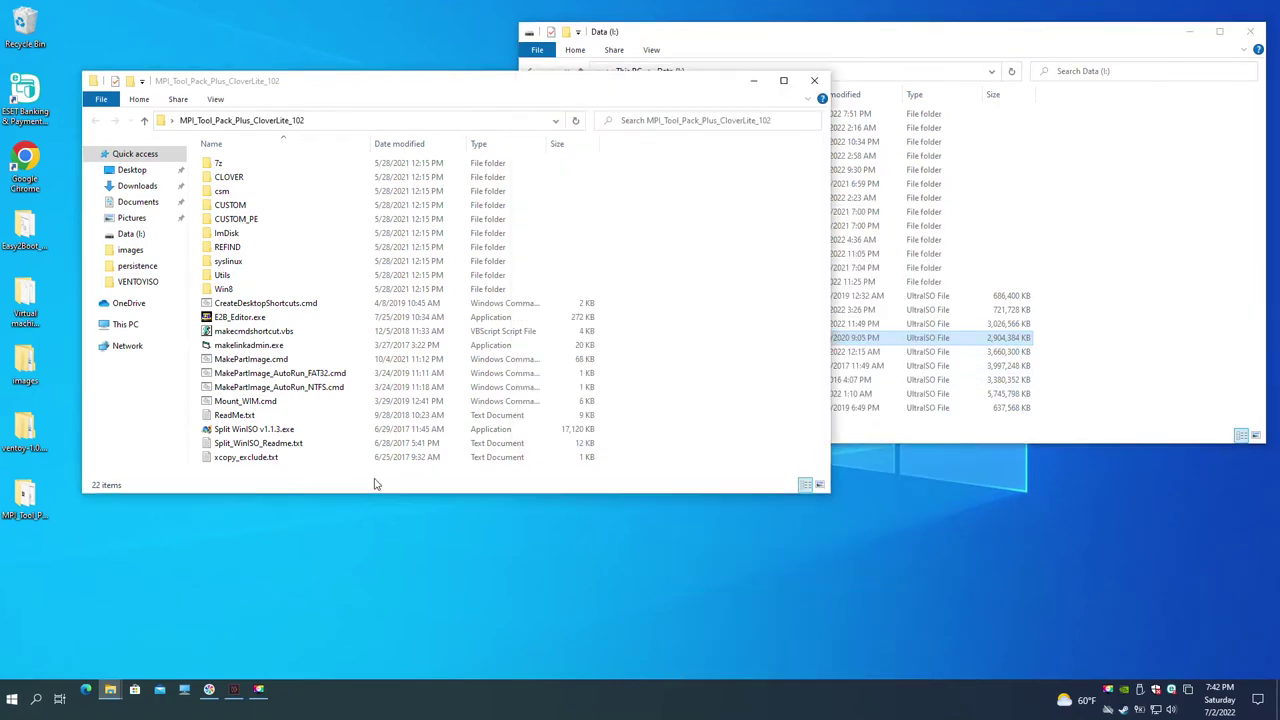
pyautogui.rightClick(256, 472)
pyautogui.click(300, 559)
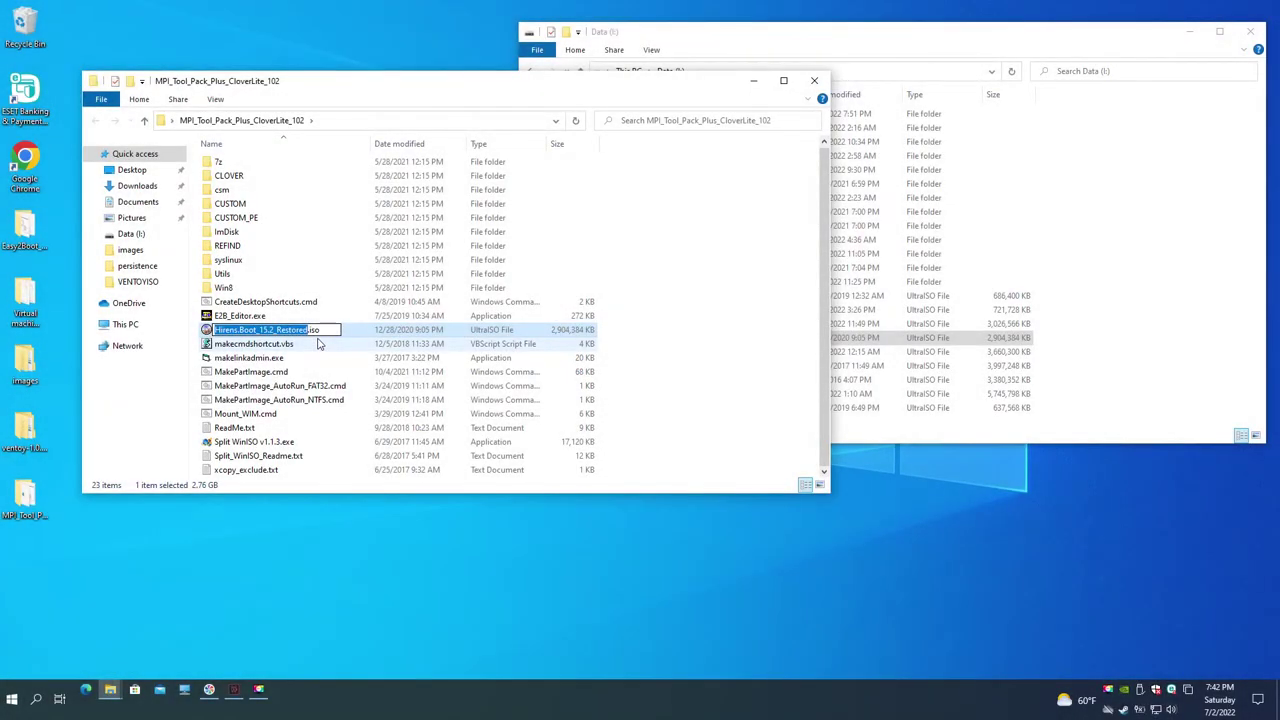
# - Rename the copied Hirens.Boot_15.2_Restored.iso as hbcd.iso
pyautogui.write('hb')
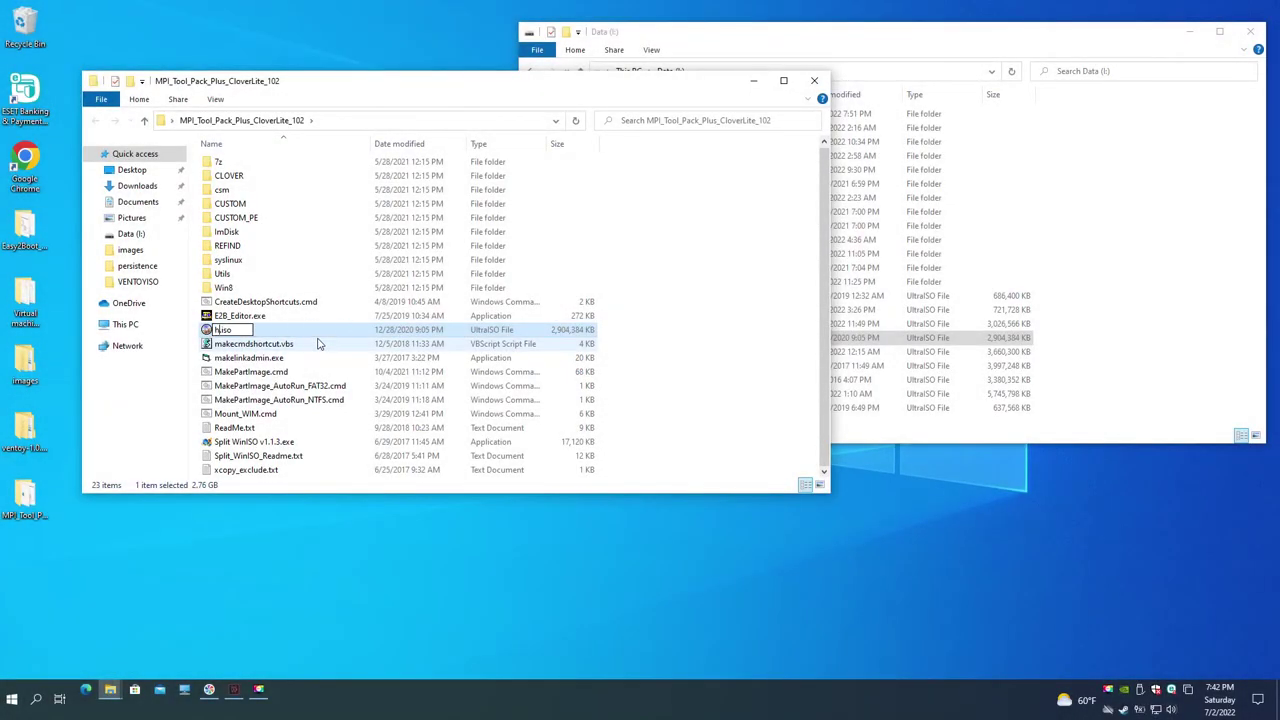
pyautogui.write('cd')
pyautogui.press('Return')
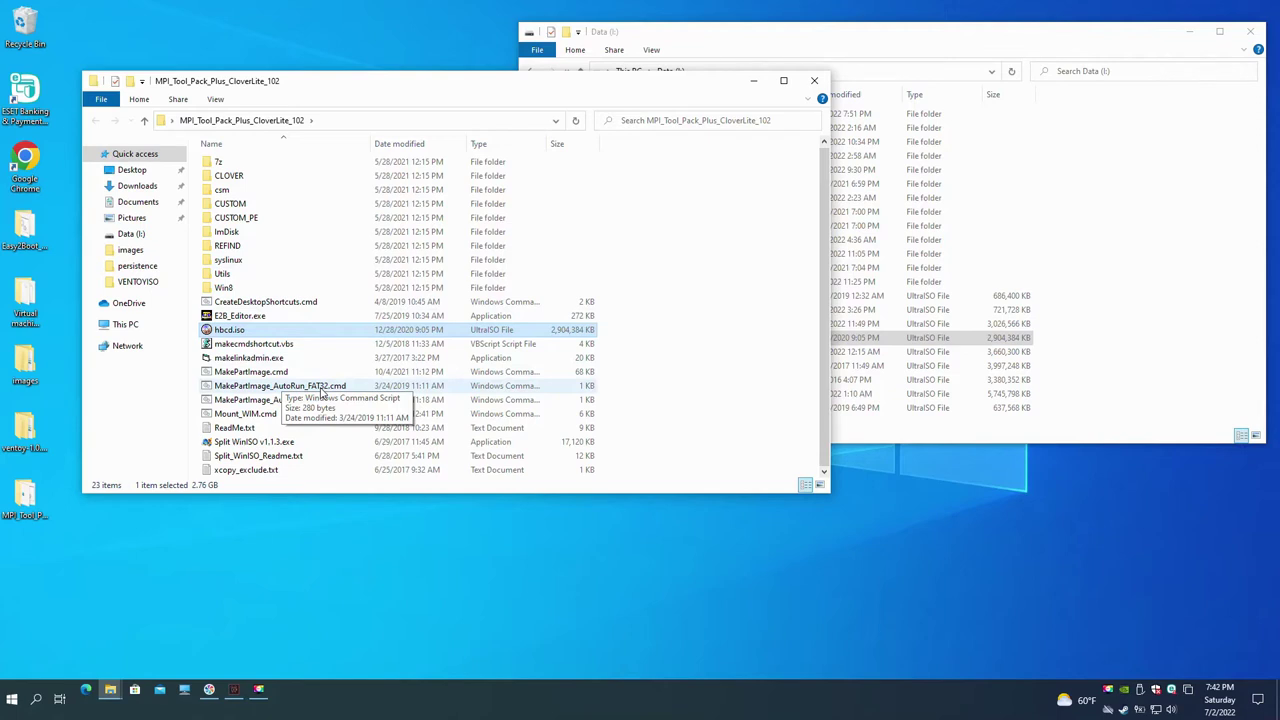
# - Run MakePartImage_AutoRun_FAT32.cmd as administrator and copy the full path of the MPI_Tool_Pack_Plus_CloverLite_102 folder
pyautogui.rightClick(314, 388)
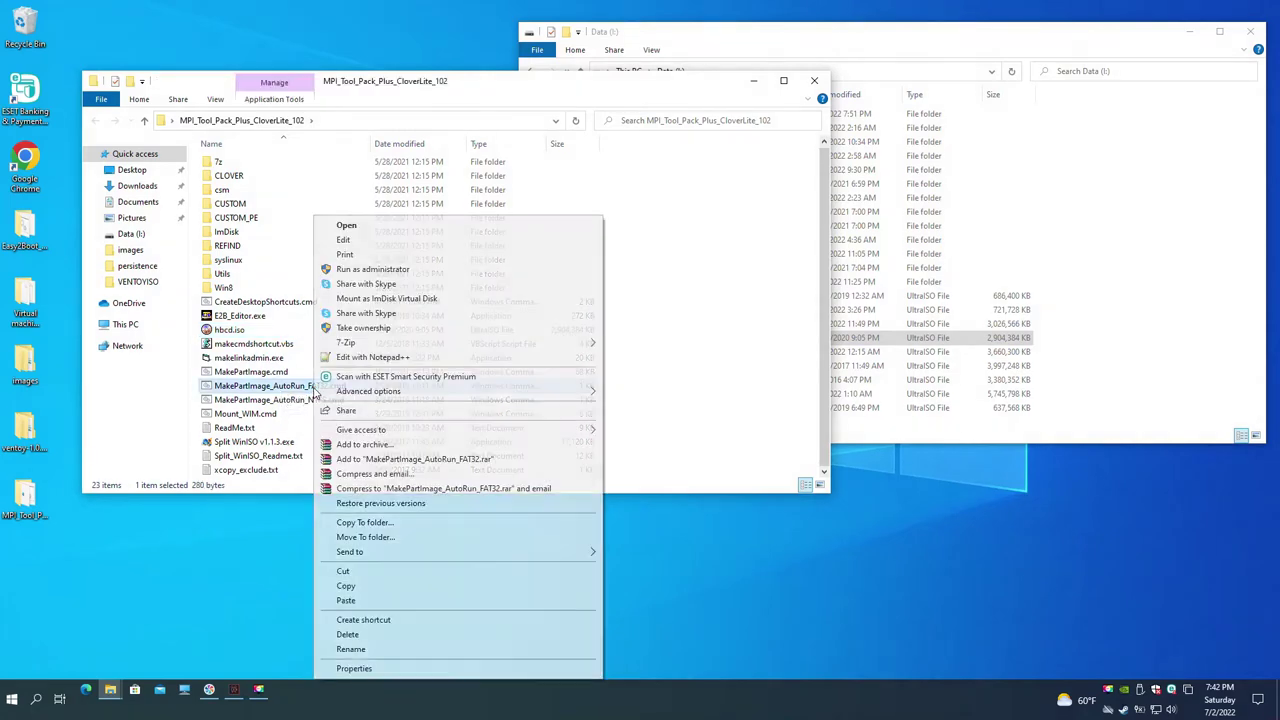
pyautogui.click(384, 271)
pyautogui.click(720, 80)
pyautogui.click(420, 121)
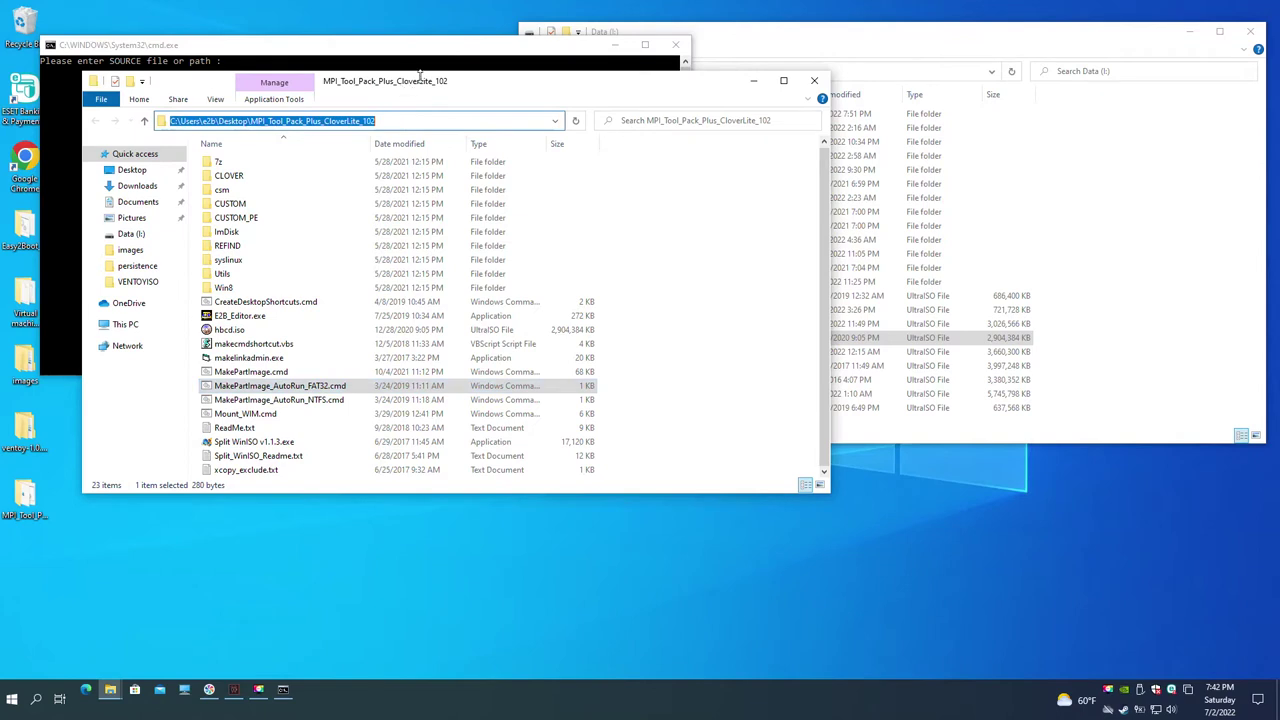
pyautogui.moveTo(420, 72); pyautogui.dragTo(420, 102)
# - Set the source to hbcd.iso in the MPI_Tool_Pack_Plus_CloverLite_102 folder and choose N for no rEFInd multi-UEFI support
pyautogui.click(266, 80)
pyautogui.hotkey('ctrl', 'v')
pyautogui.write('\\')
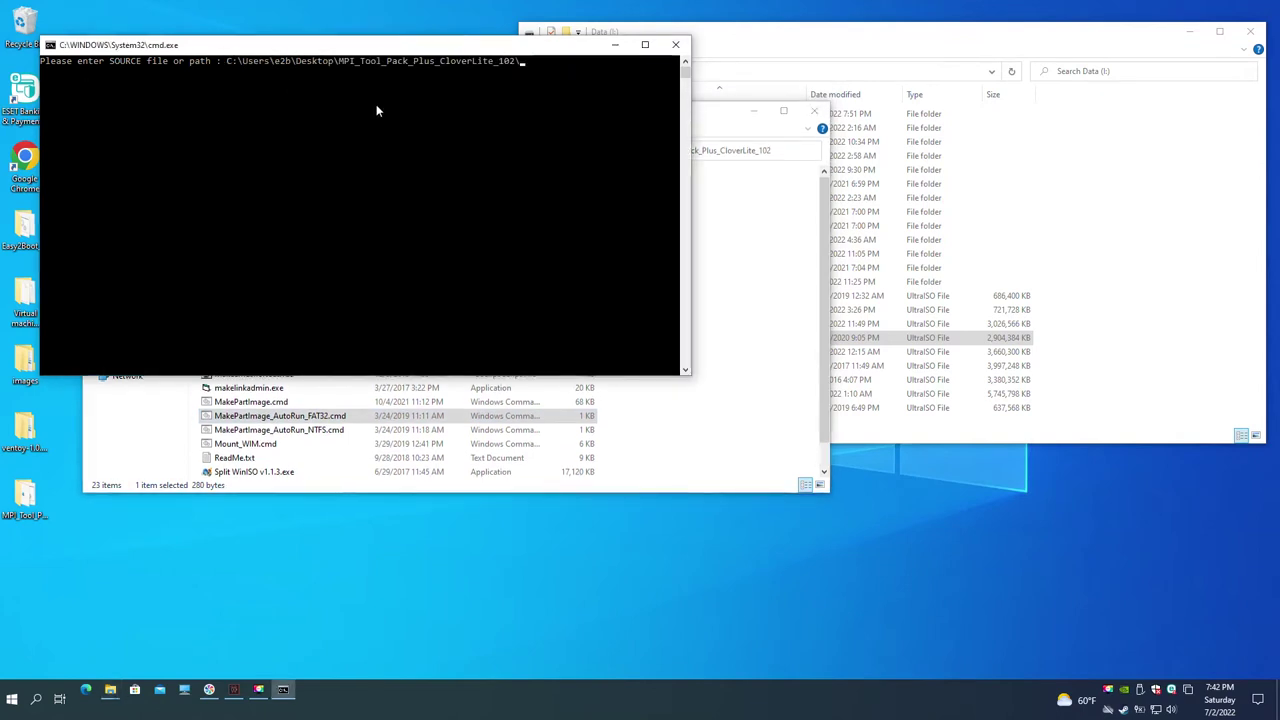
pyautogui.write('hbcd.iso')
pyautogui.press('Return')
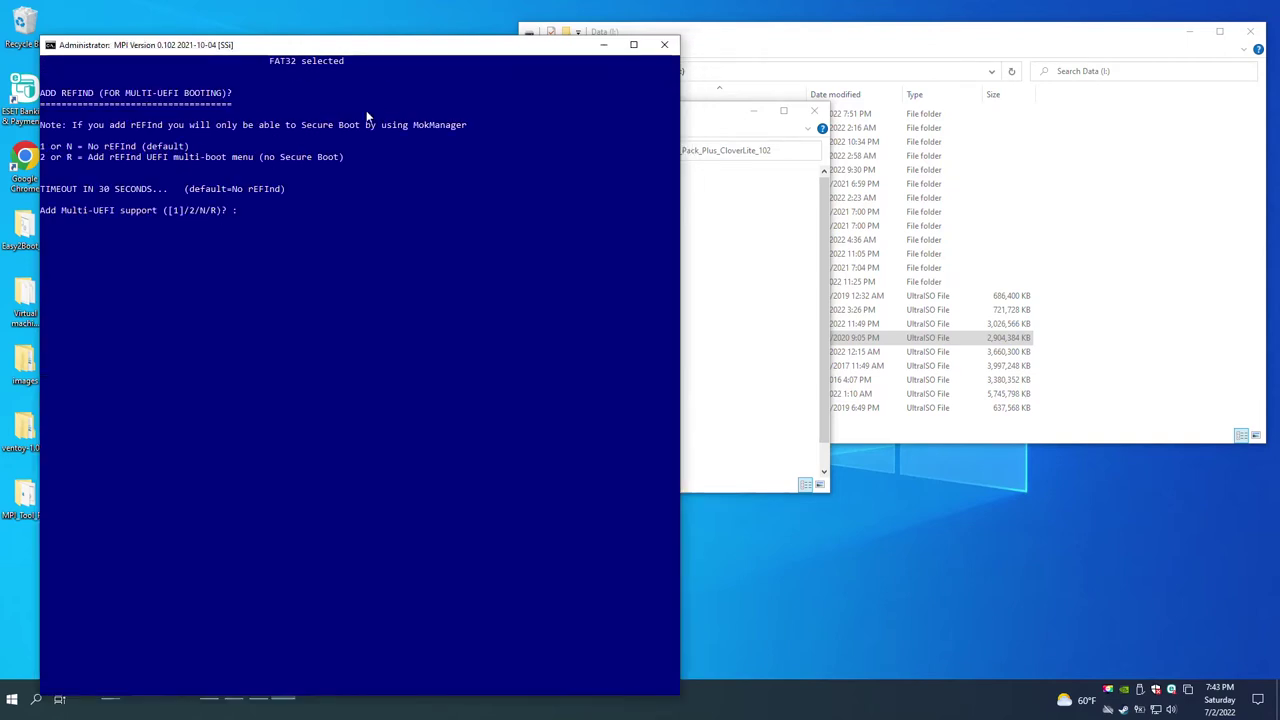
pyautogui.write('N')
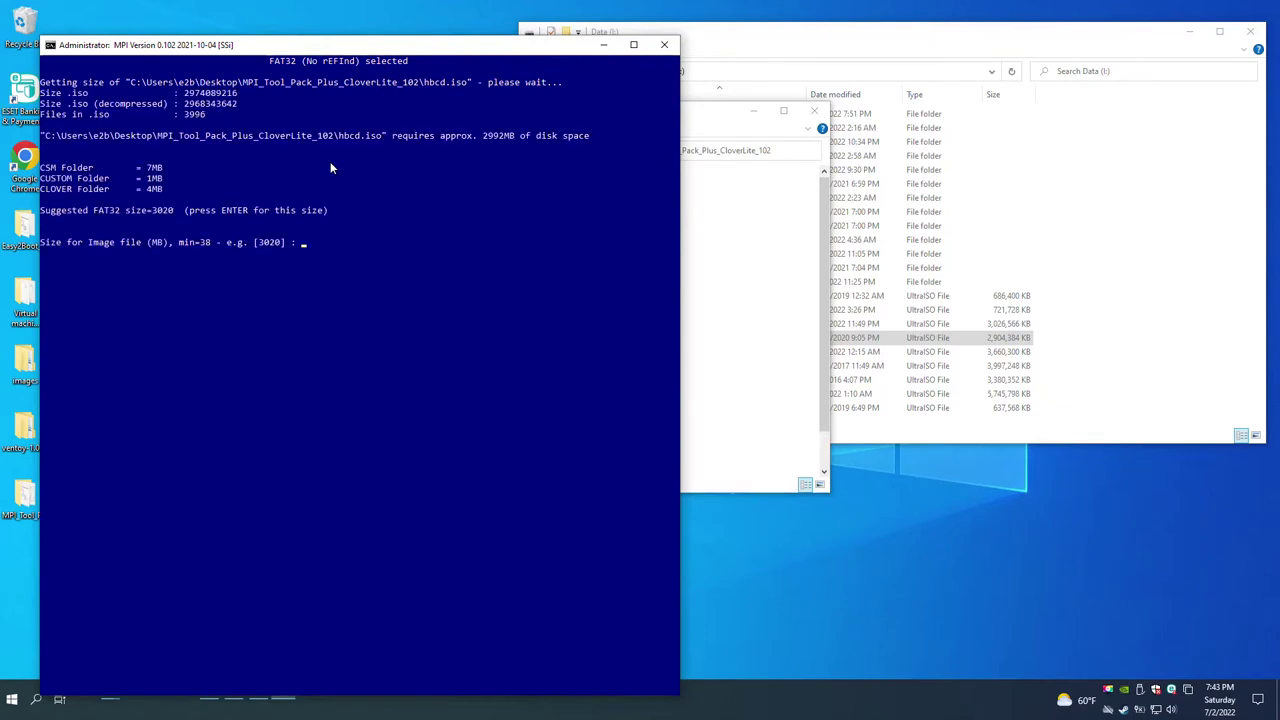
# - Build the partition image from hbcd.iso at the suggested 3020 MB, with Syslinux version 4 and no auto-correction of configuration files
pyautogui.press('Return')
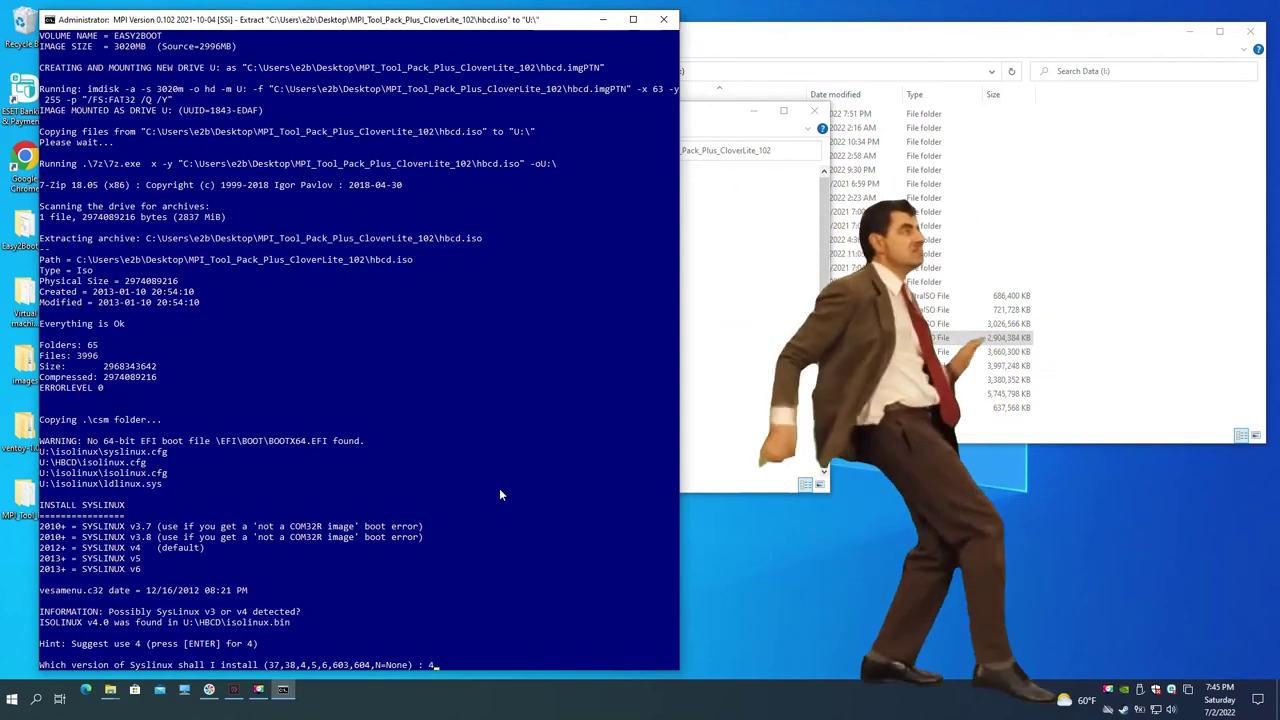
pyautogui.write('4')
pyautogui.press('Return')
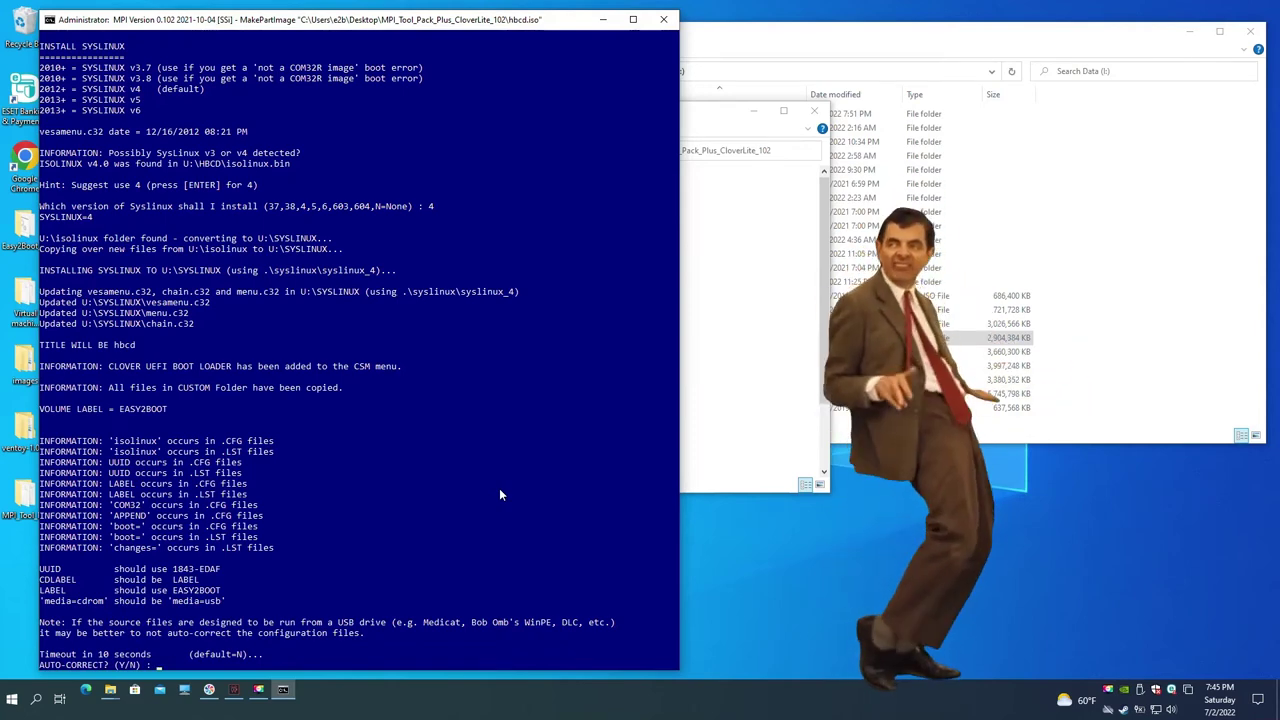
pyautogui.press('n')
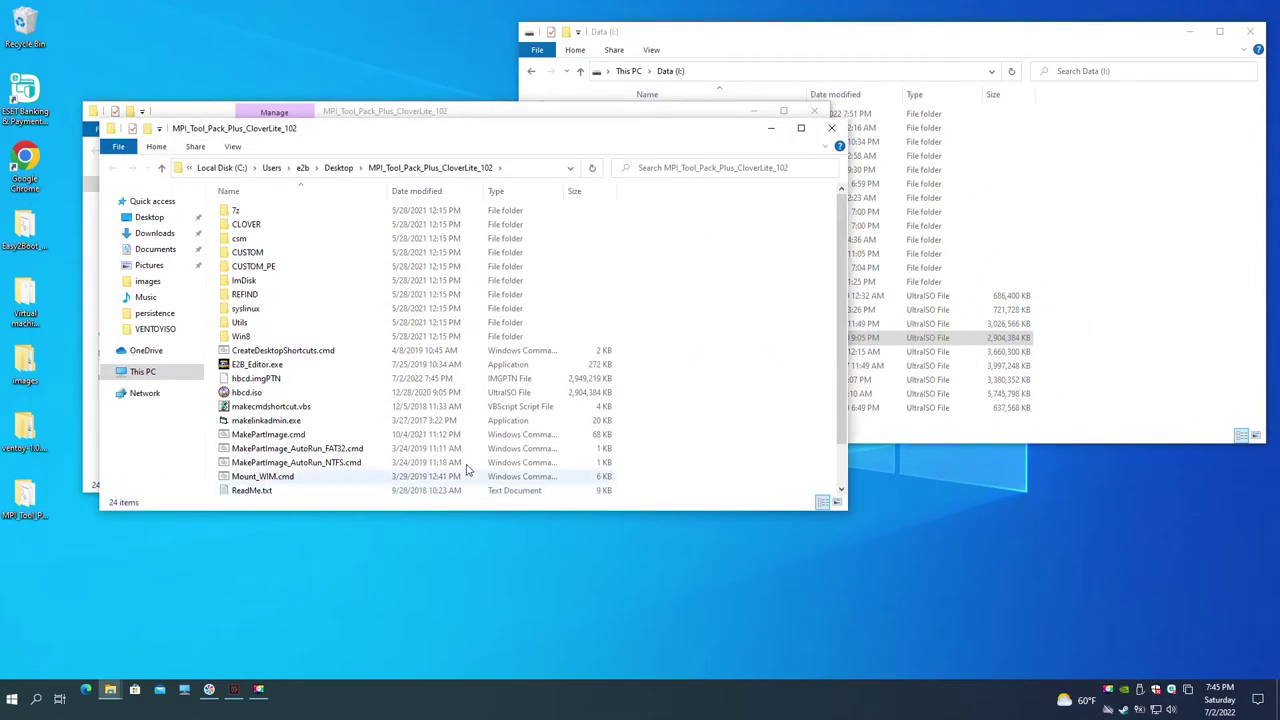
pyautogui.click(285, 381)
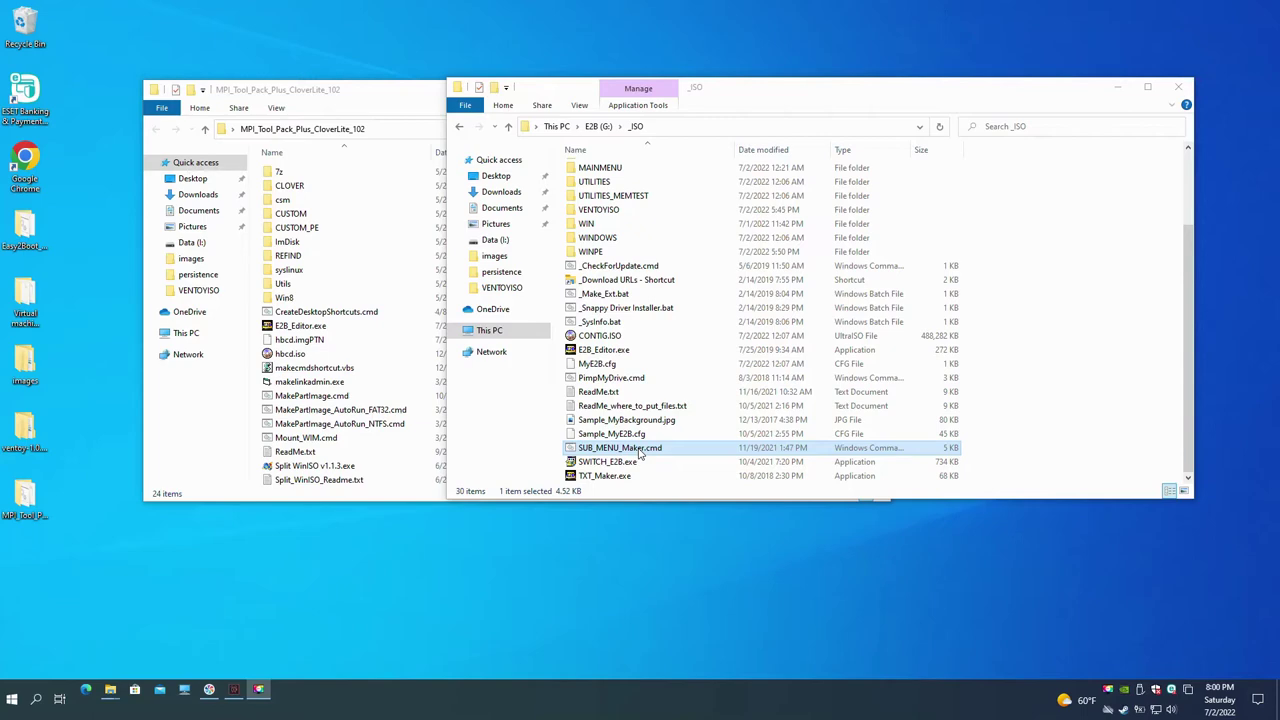
# - Run SUB_MENU_Maker.cmd from the E2B drive's _ISO folder as administrator, with USB drive letter G and new folder name HBCD
pyautogui.rightClick(640, 455)
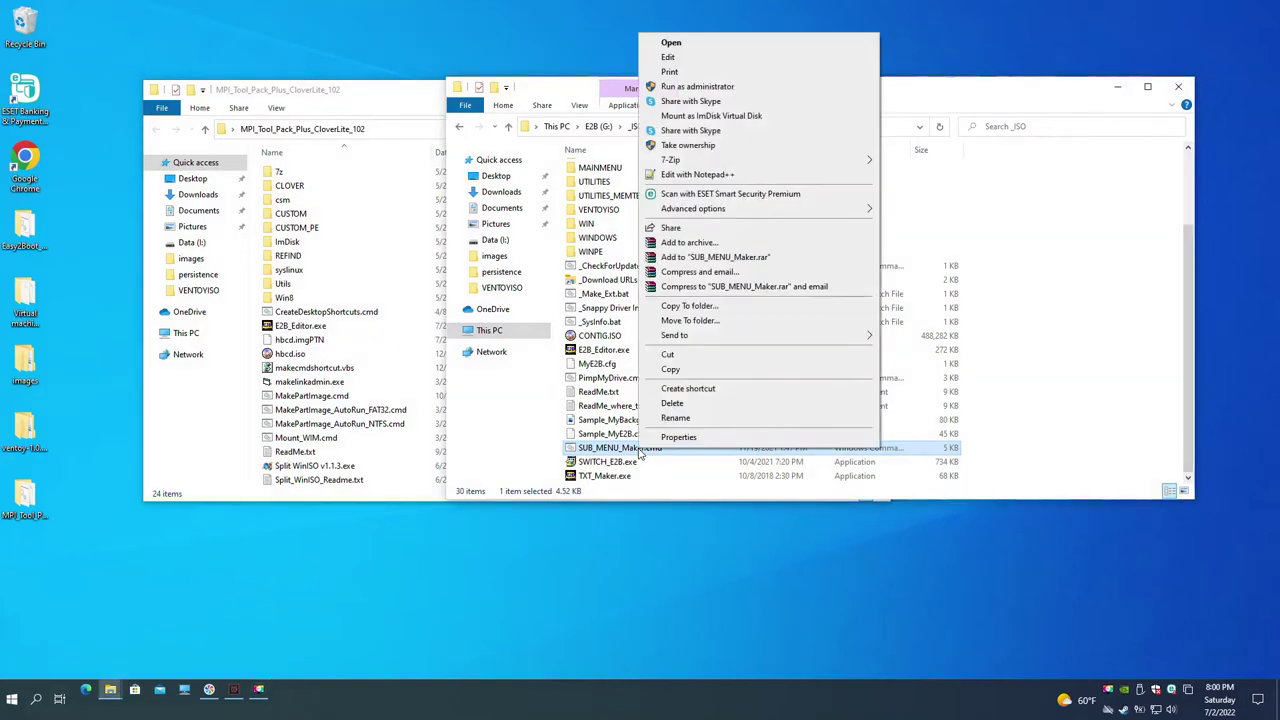
pyautogui.click(716, 87)
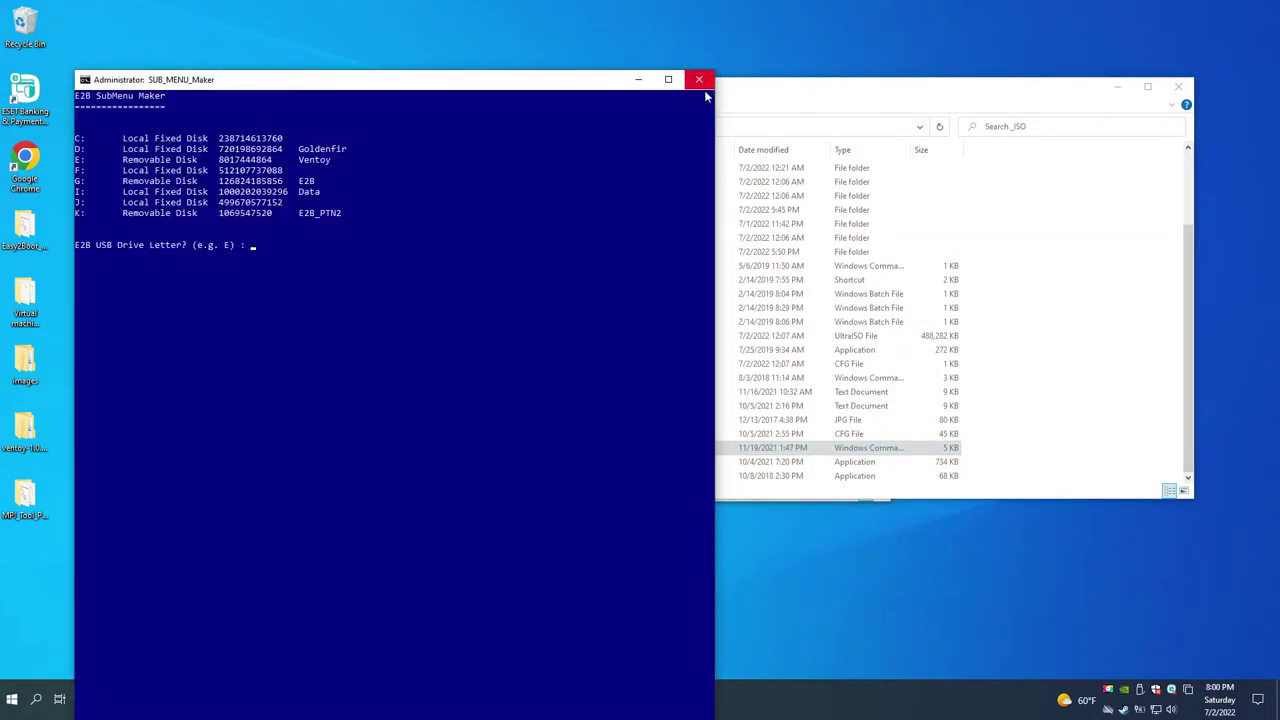
pyautogui.moveTo(417, 85); pyautogui.dragTo(407, 35)
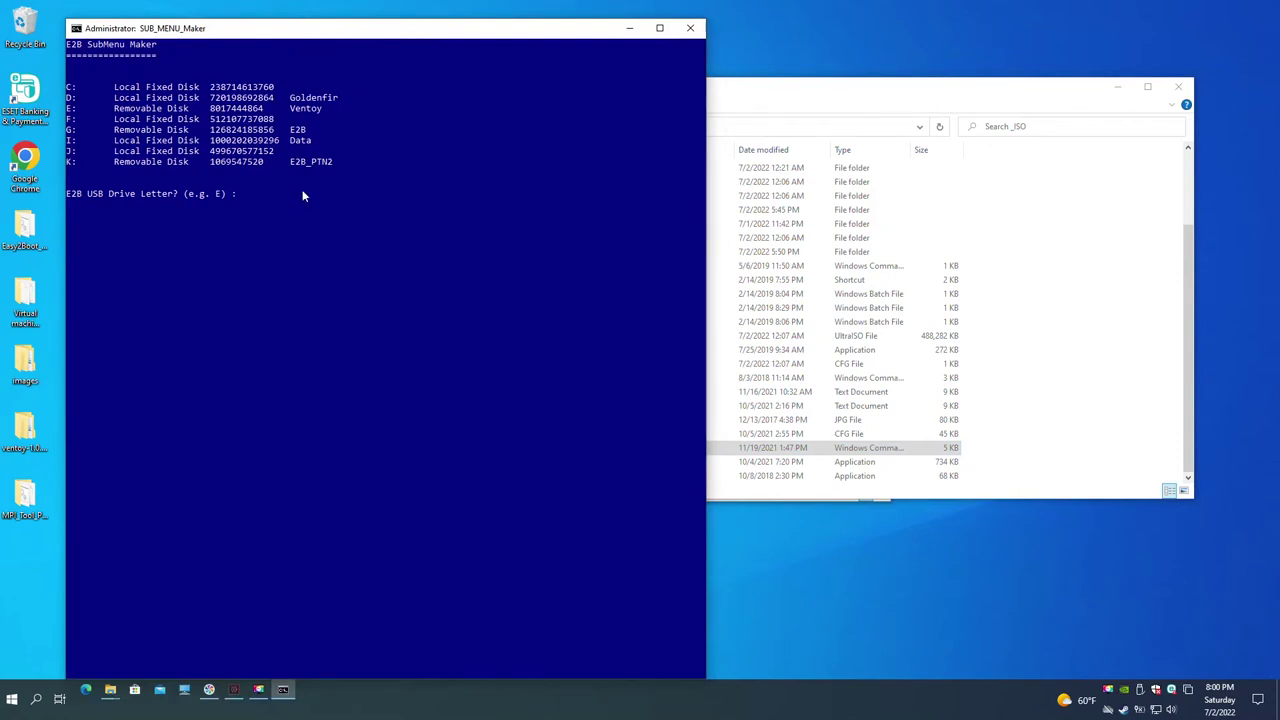
pyautogui.write('G')
pyautogui.press('Return')
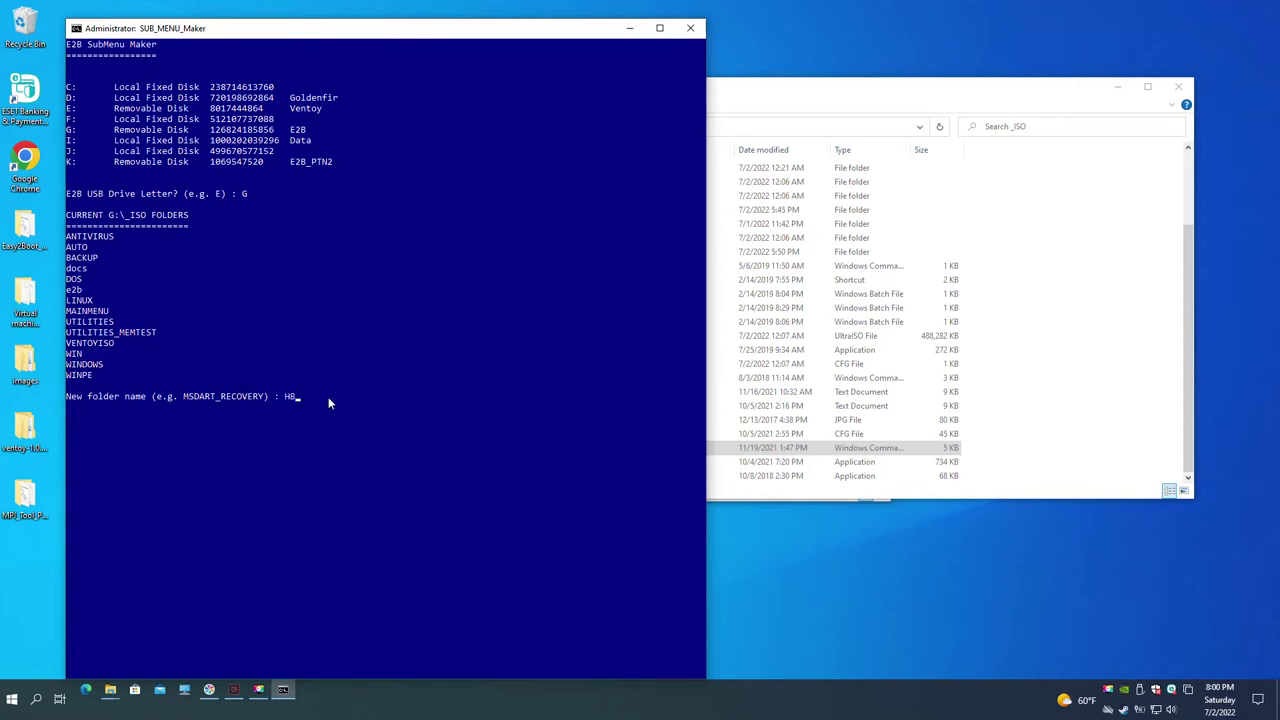
pyautogui.press('Return')
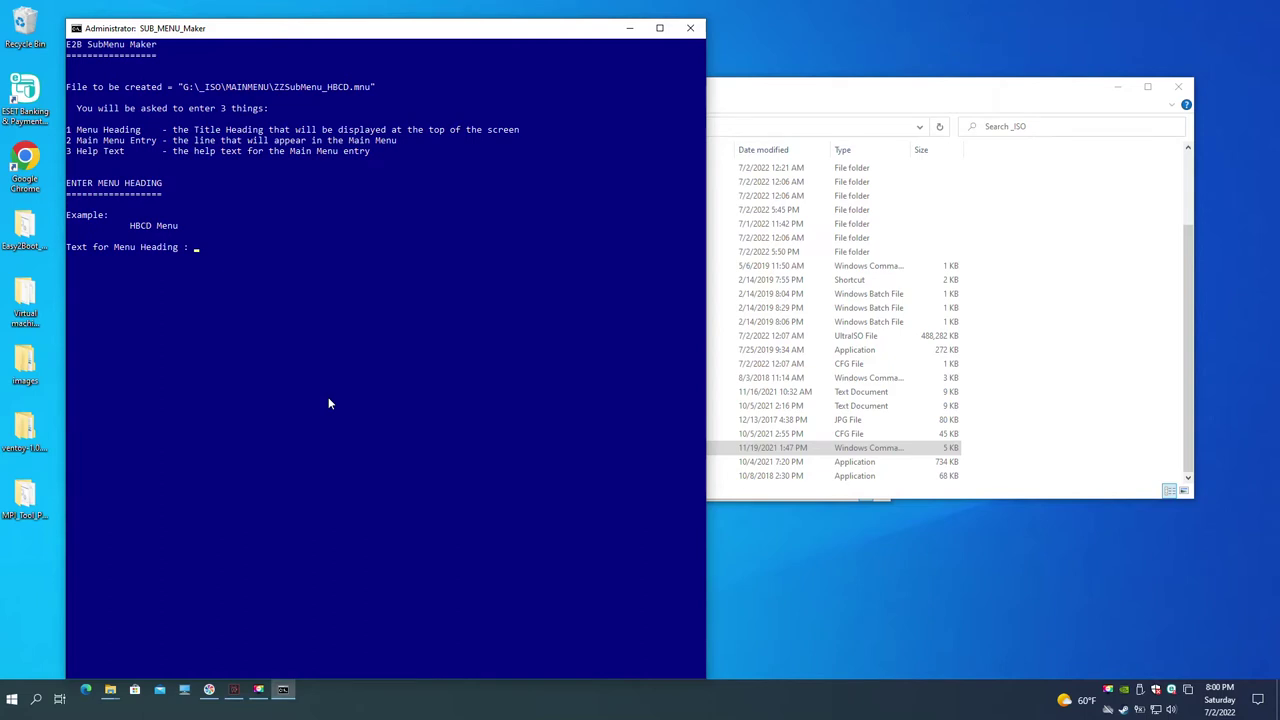
# - Save the submenu file with heading "HBCD", menu entry "HBCD 15.2 Restored" and help text "Legacy USB boot", and close its text preview
pyautogui.write('HBCD')
pyautogui.press('Return')
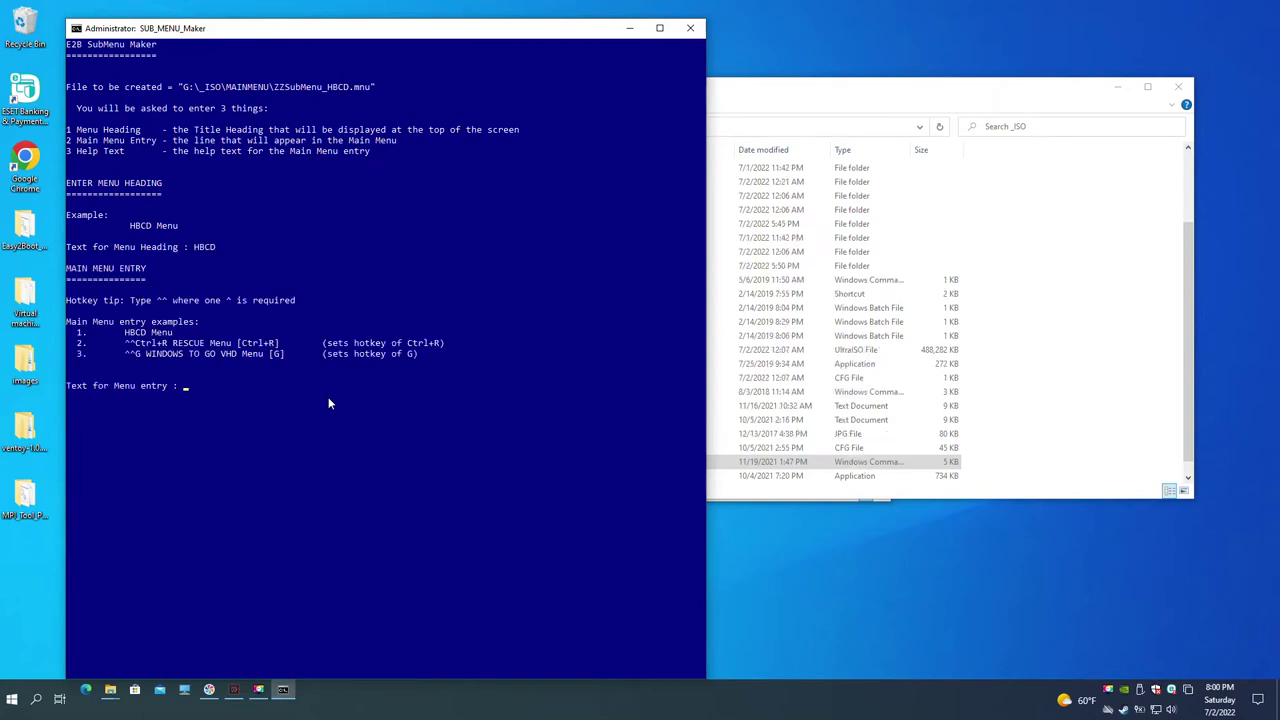
pyautogui.write('HBCD 15.2 Restored')
pyautogui.press('Return')
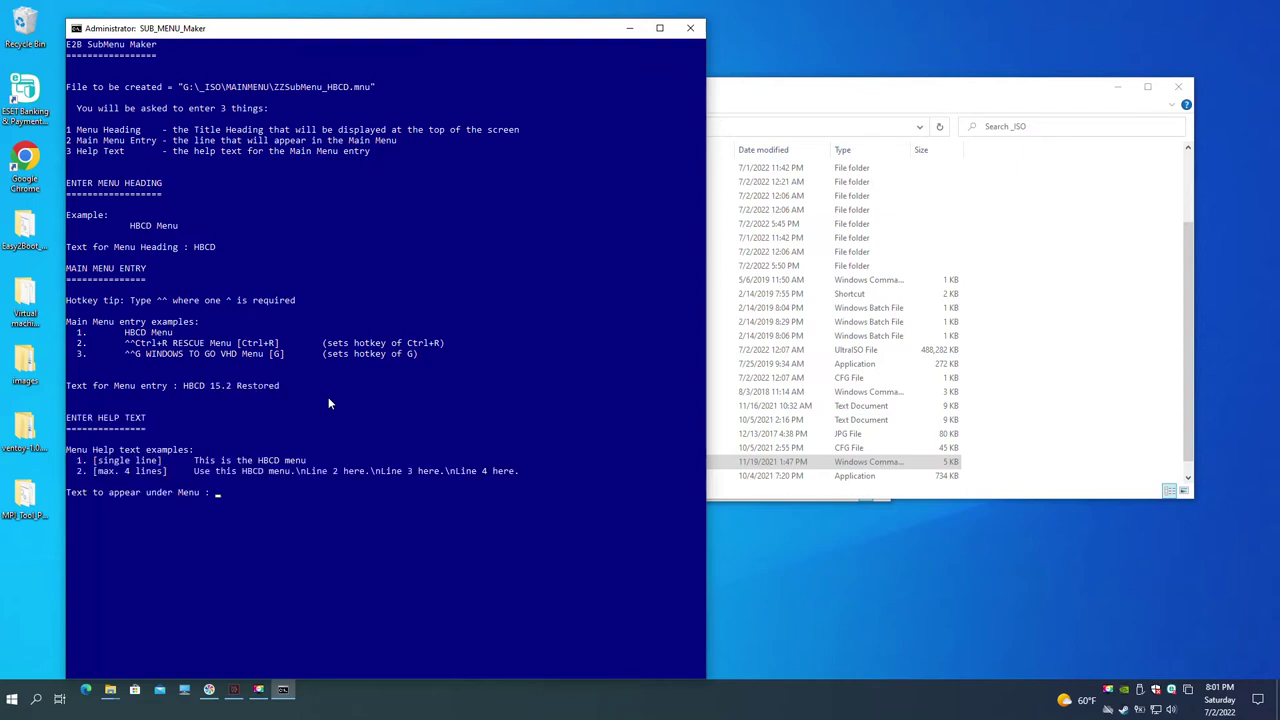
pyautogui.write('Legacy USB boot')
pyautogui.press('Return')
pyautogui.write('Y]/N) : Y')
pyautogui.press('Return')
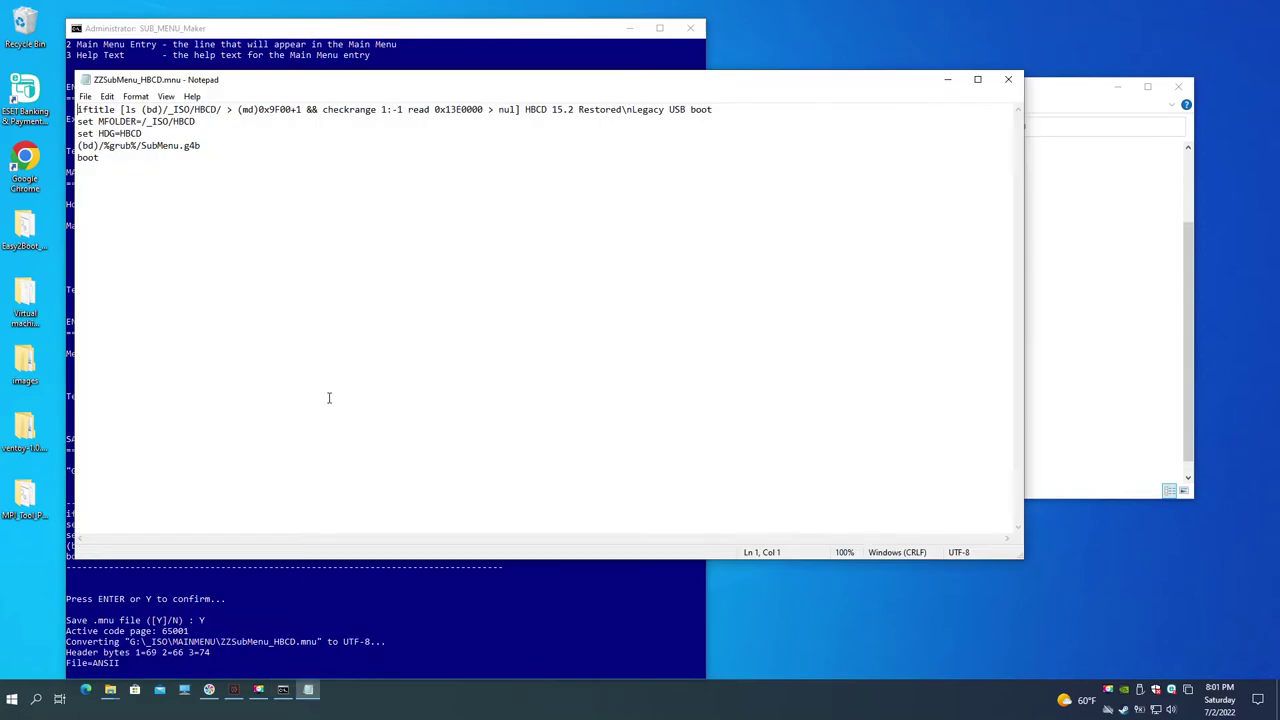
pyautogui.click(1009, 79)
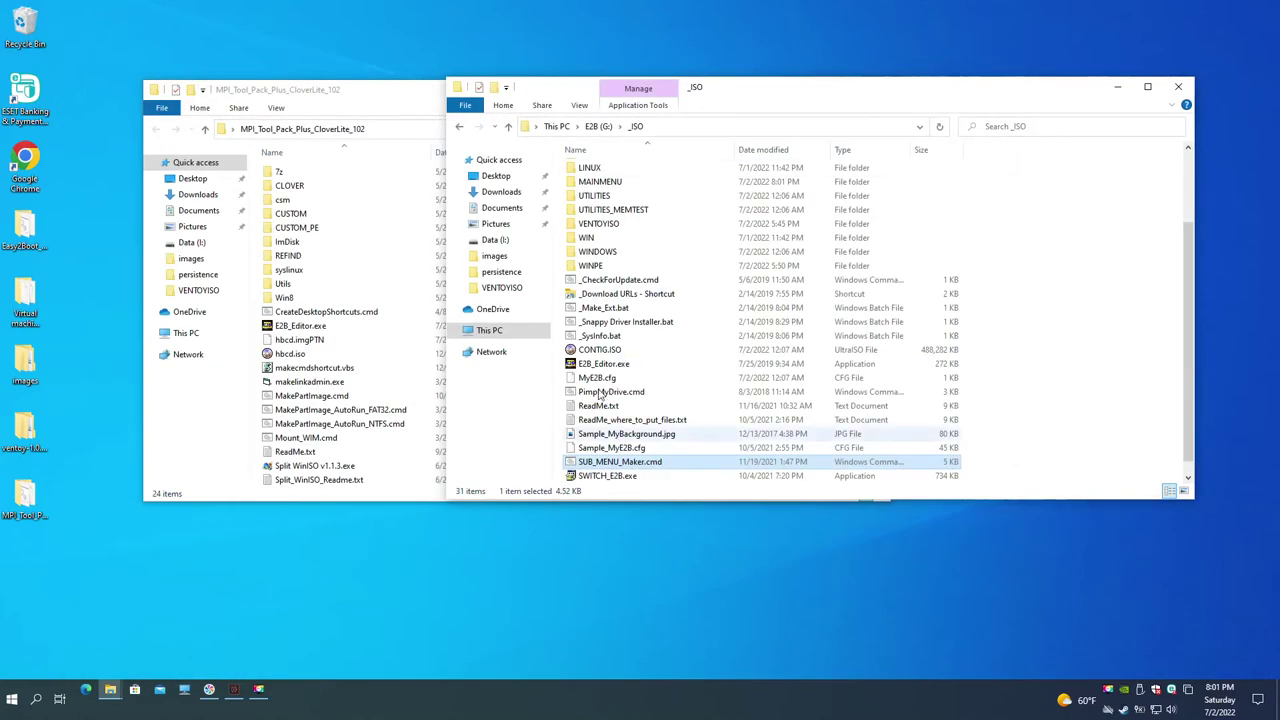
# - Copy hbcd.imgPTN from MPI_Tool_Pack_Plus_CloverLite_102 into G:\_ISO\HBCD and close both folder windows
pyautogui.scroll(2, 600, 300)
pyautogui.click(590, 235)
pyautogui.doubleClick(597, 240)
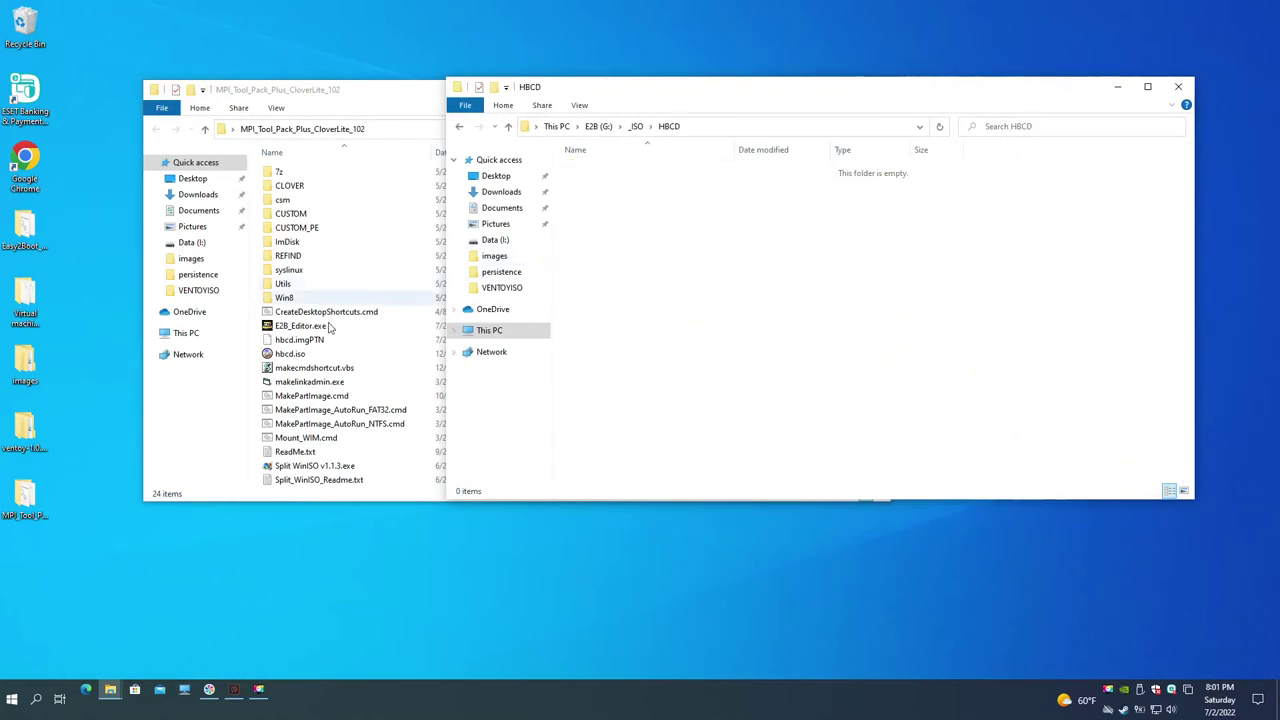
pyautogui.moveTo(309, 340); pyautogui.dragTo(655, 313)
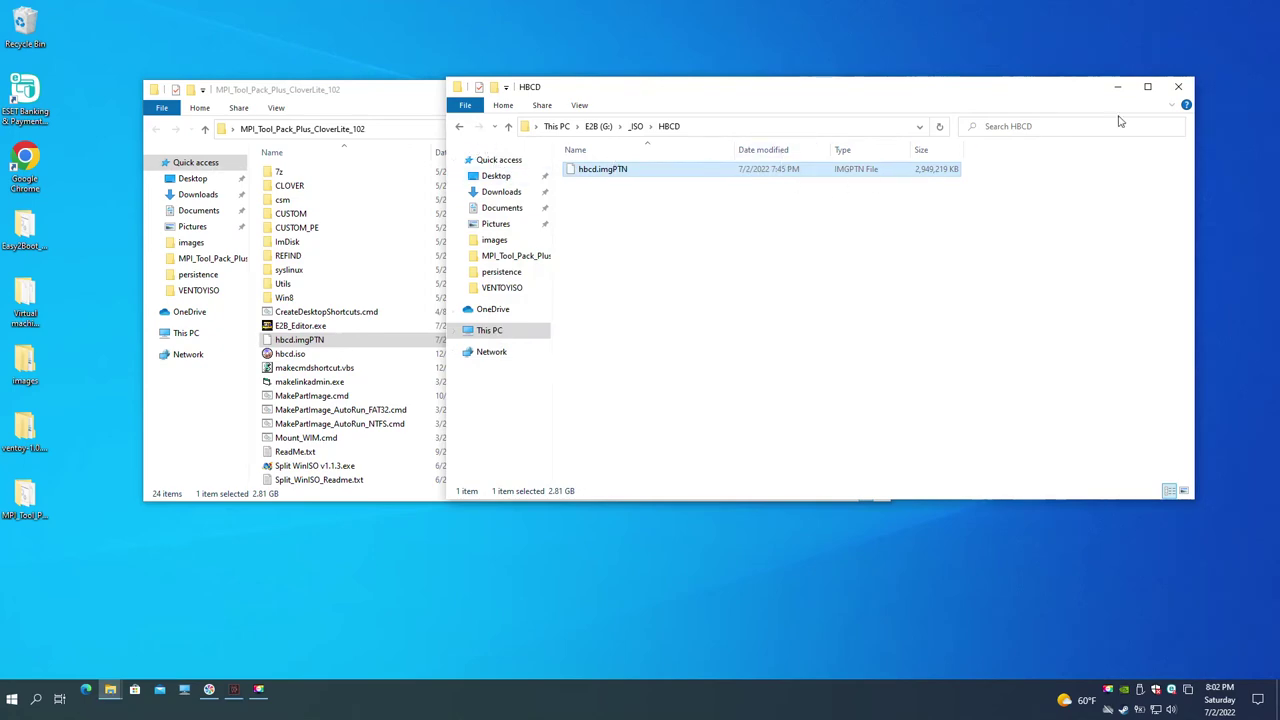
pyautogui.click(1178, 87)
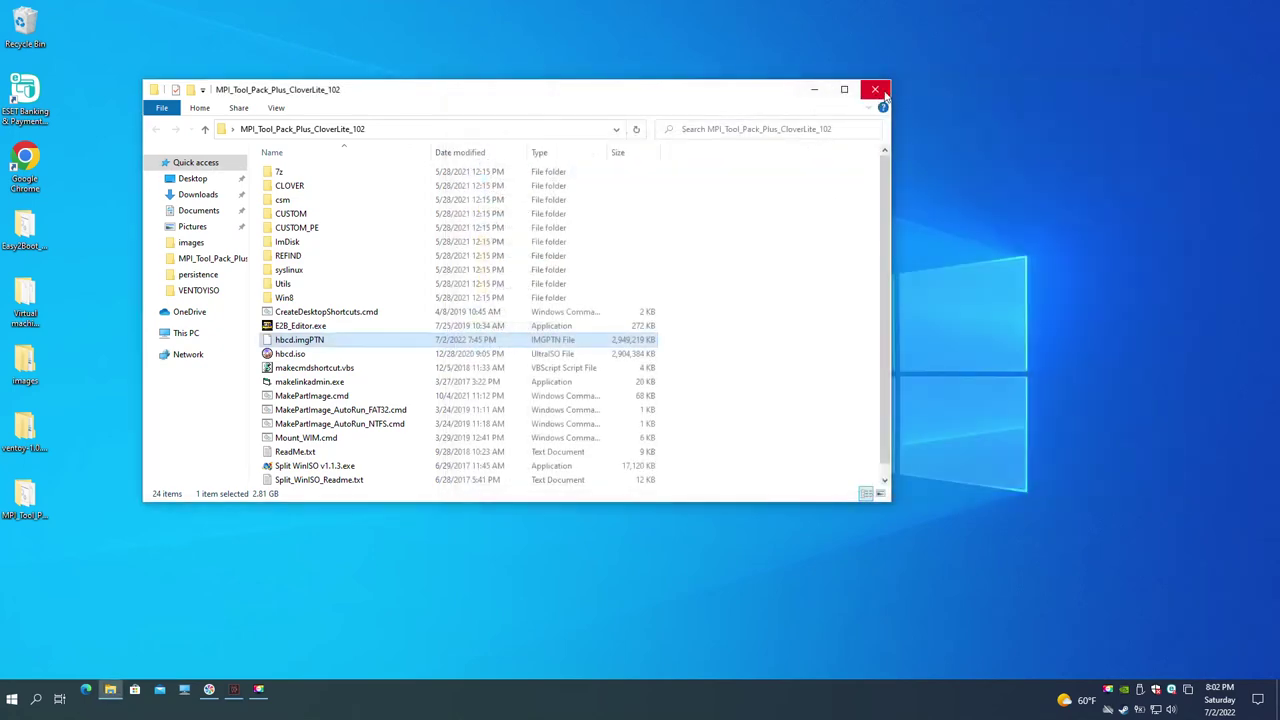
pyautogui.click(875, 90)
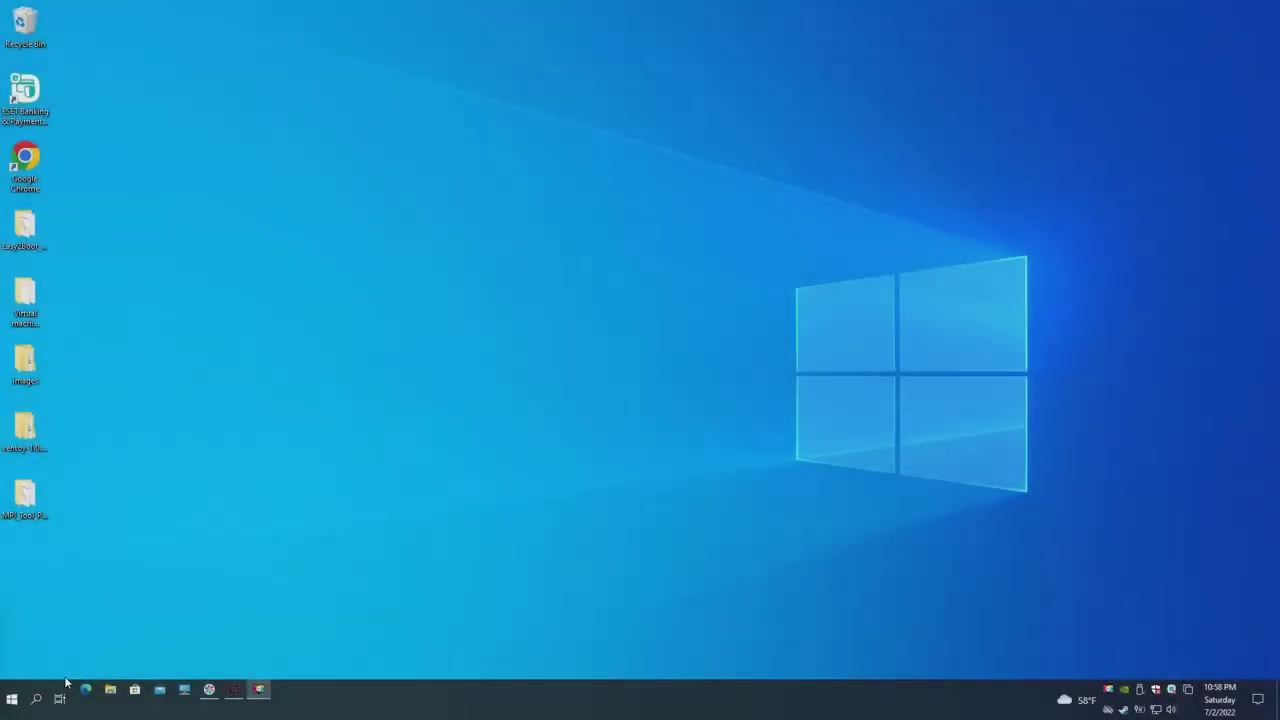
# - Find Oracle VM VirtualBox on the computer and launch it
pyautogui.click(12, 700)
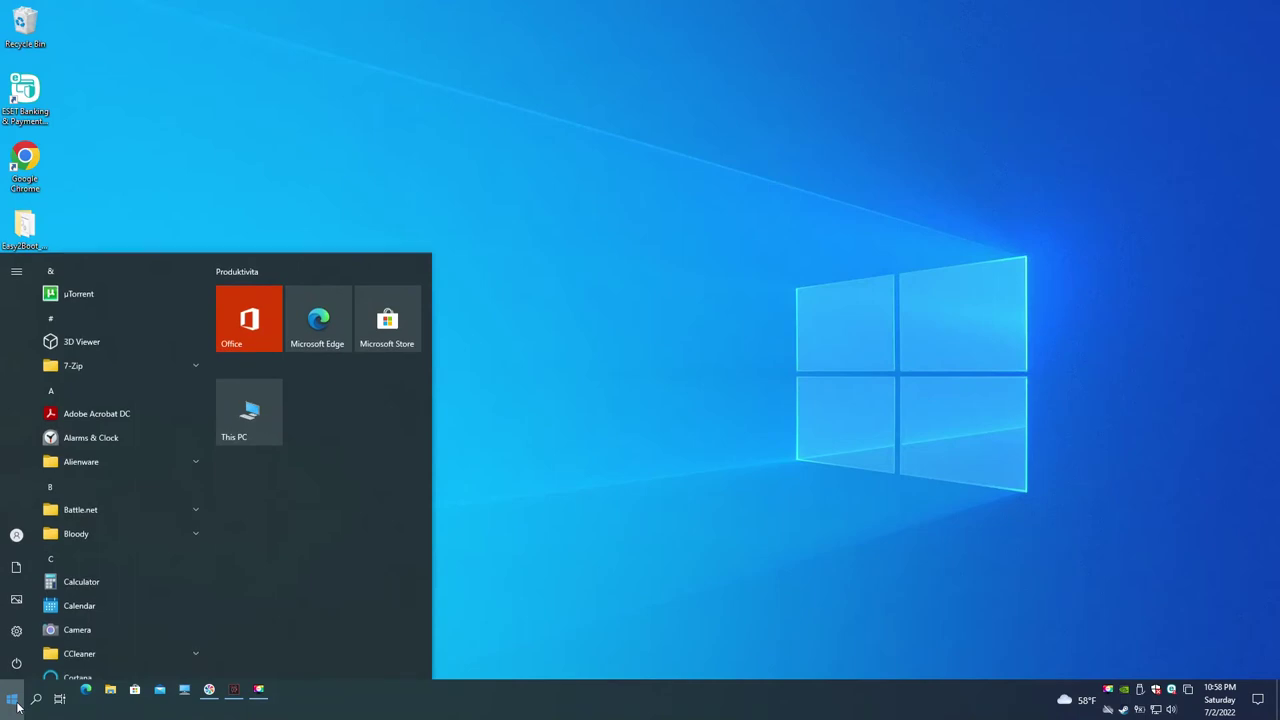
pyautogui.write('vir')
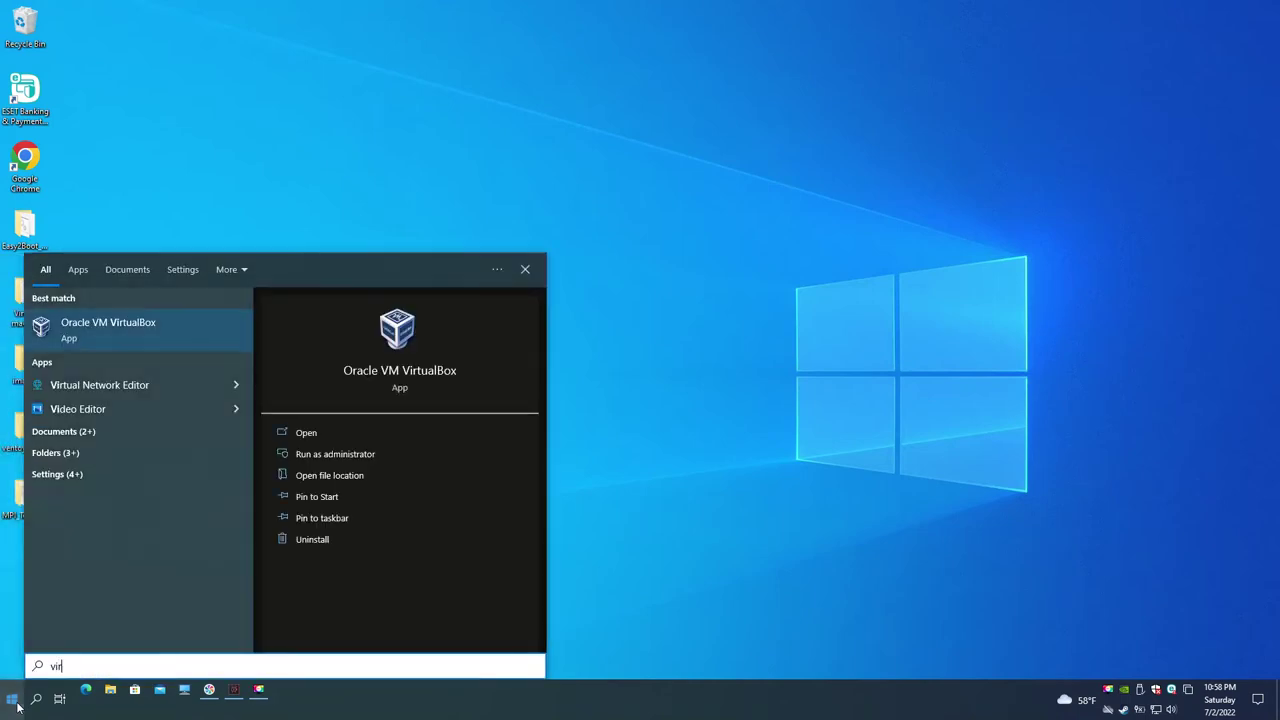
pyautogui.rightClick(140, 338)
pyautogui.click(192, 350)
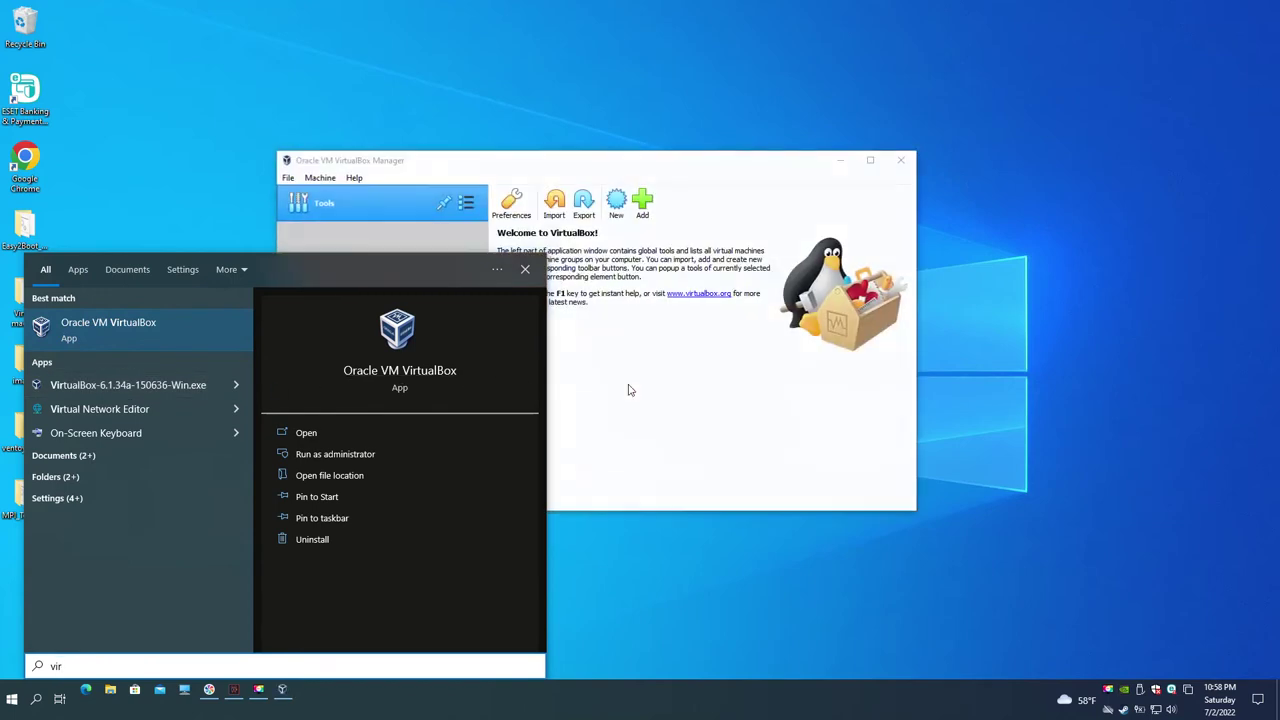
# - Set up a new virtual machine named "boot test", type Other, version Other/Unknown, with 512 MB of memory
pyautogui.click(320, 177)
pyautogui.click(328, 194)
pyautogui.write('boot test')
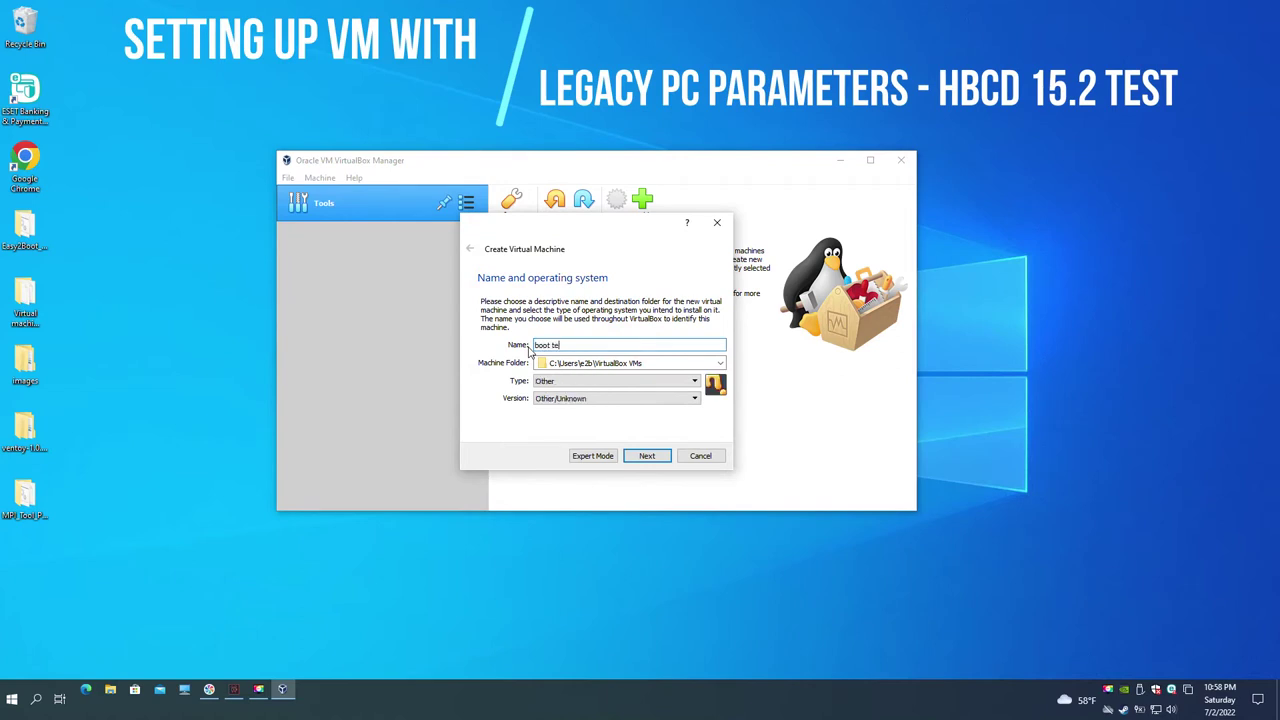
pyautogui.click(647, 456)
pyautogui.moveTo(482, 344); pyautogui.dragTo(485, 347)
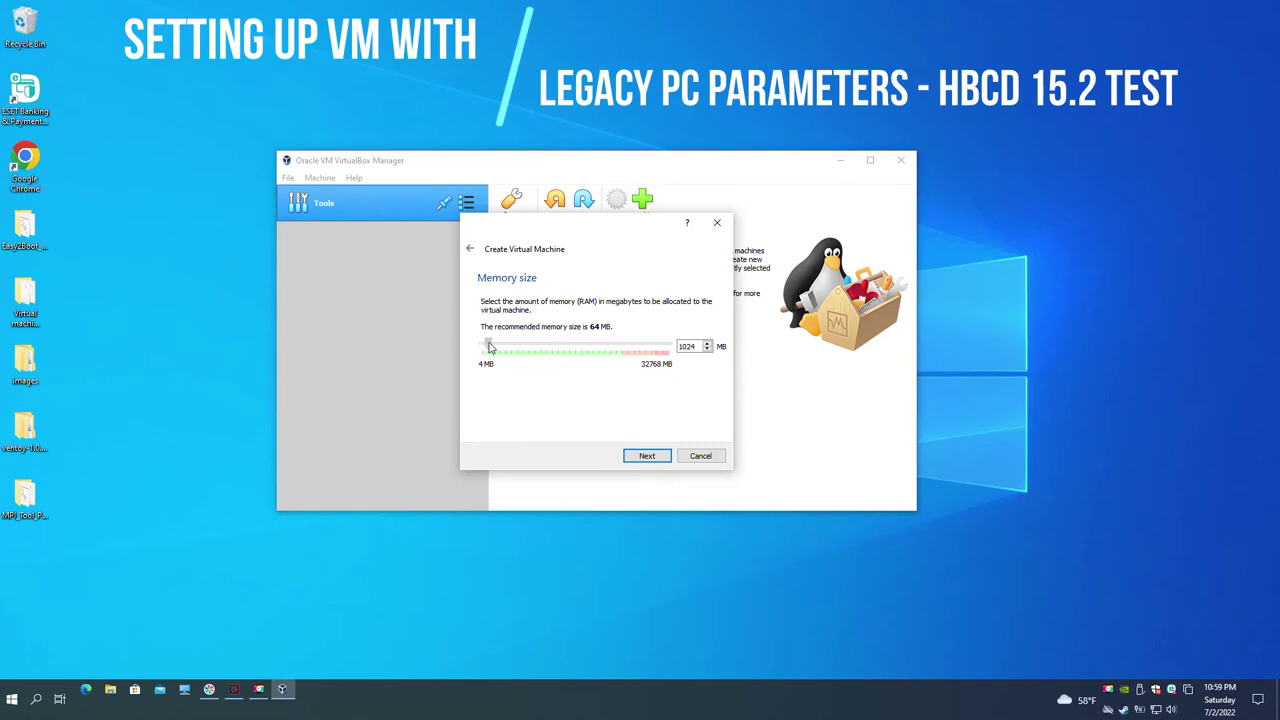
pyautogui.click(648, 457)
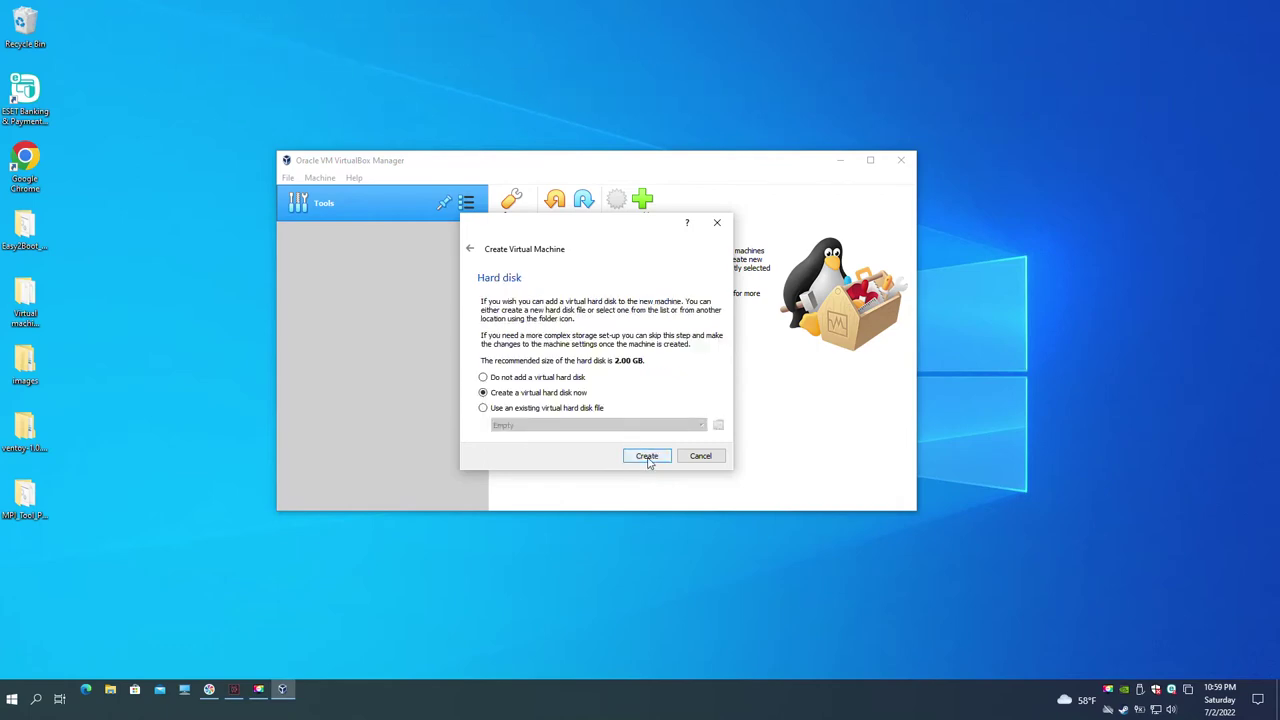
# - Create a 2.00 GB VDI virtual hard disk for the new machine and finish creating it
pyautogui.click(647, 457)
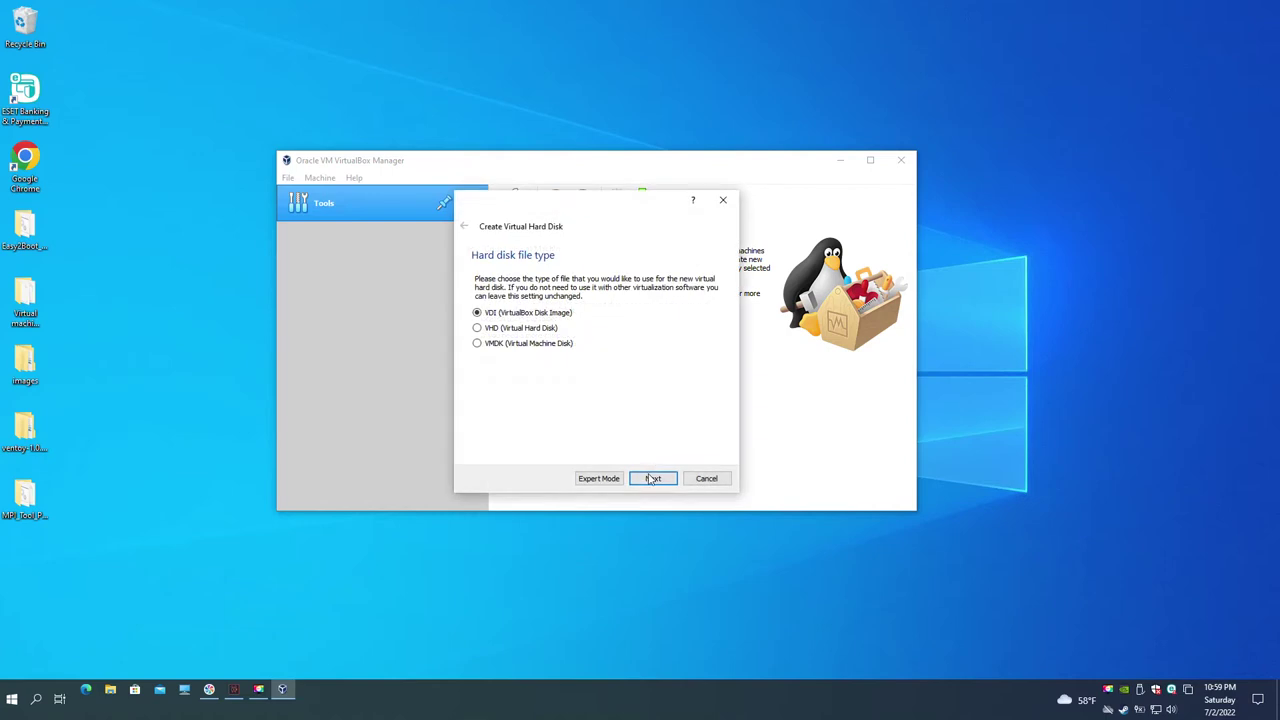
pyautogui.click(652, 479)
pyautogui.click(652, 479)
pyautogui.click(652, 479)
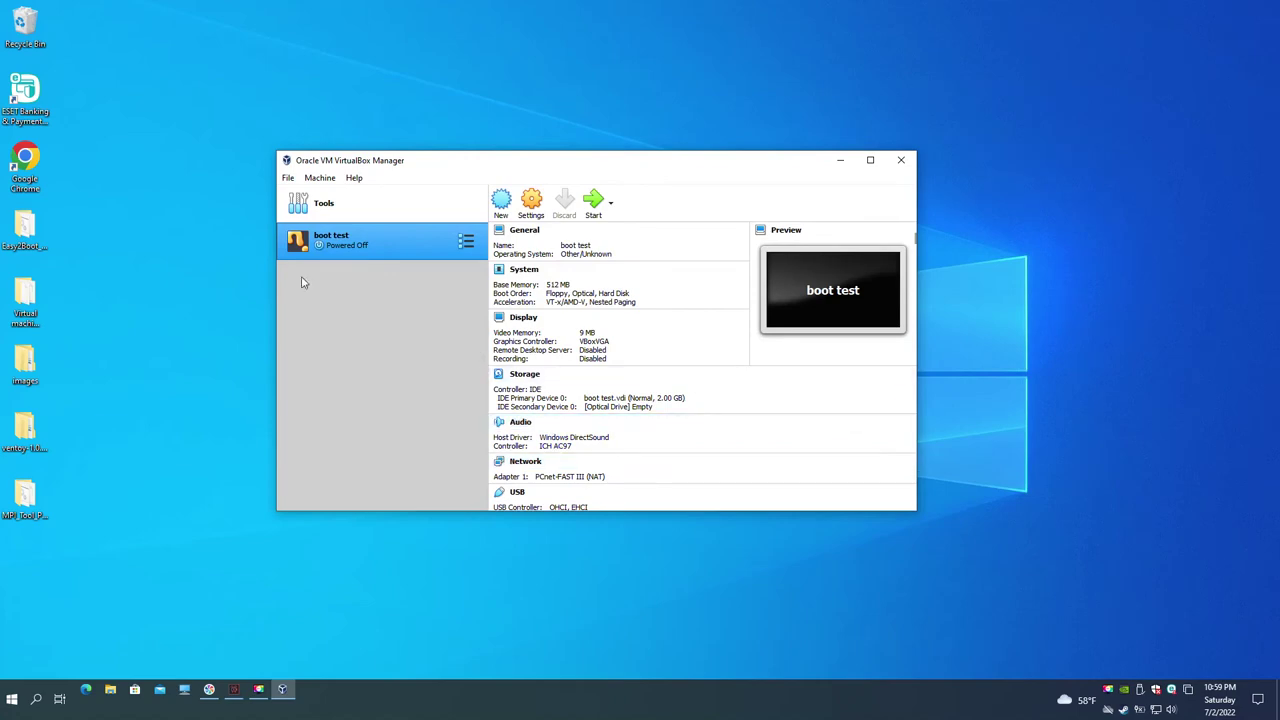
# - Open Virtual Machine USB Boot from the desktop's Virtual machine boot folder and add the "boot test" VM with the Samsung Flash Drive FIT (G:)
pyautogui.doubleClick(25, 300)
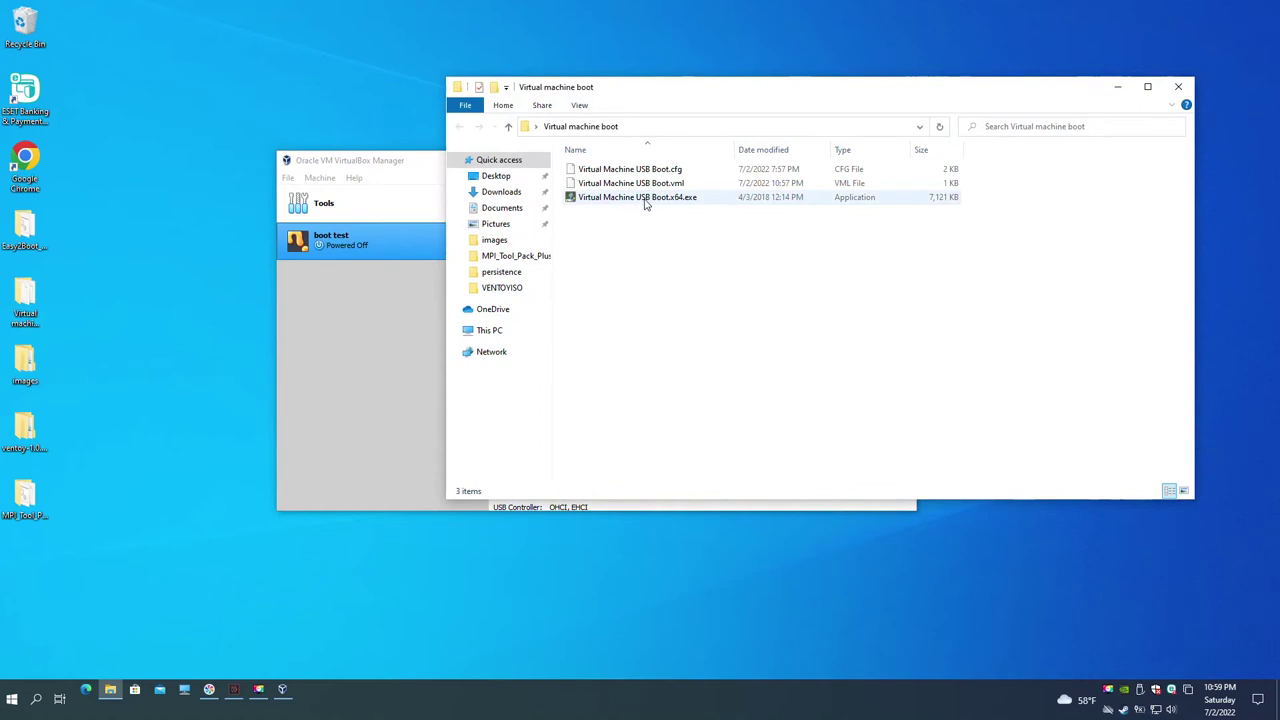
pyautogui.doubleClick(650, 199)
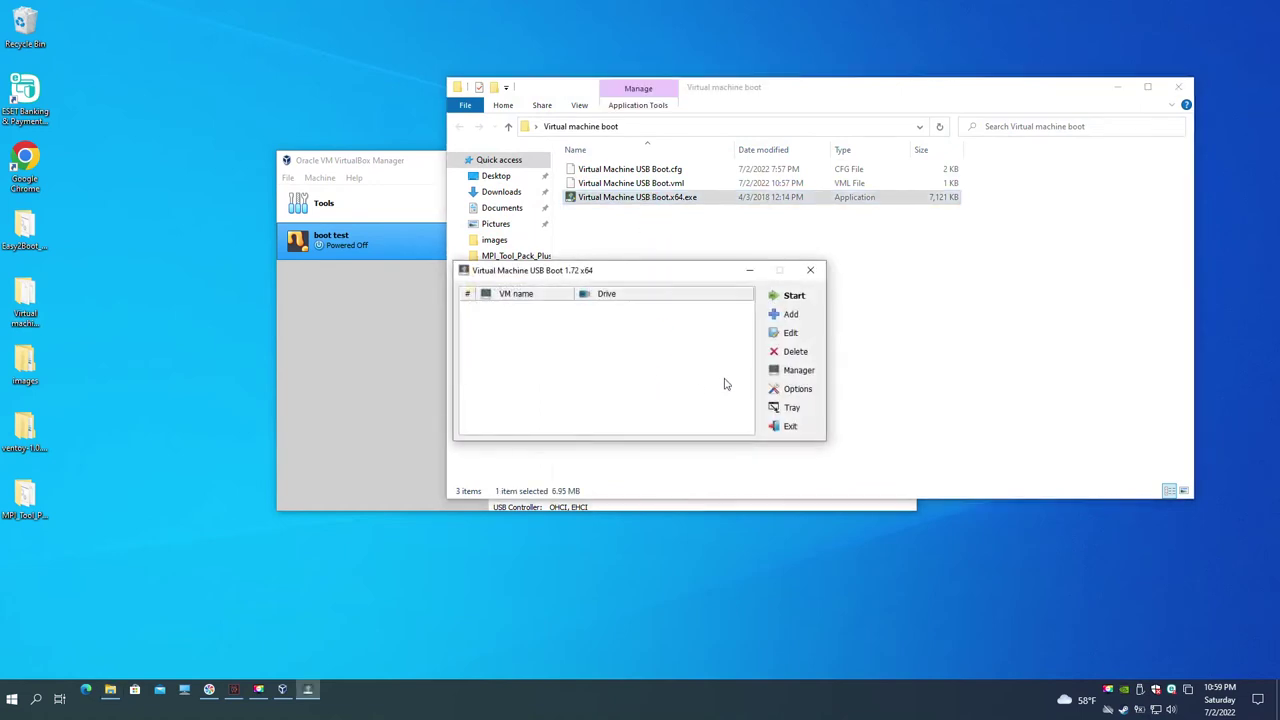
pyautogui.click(799, 320)
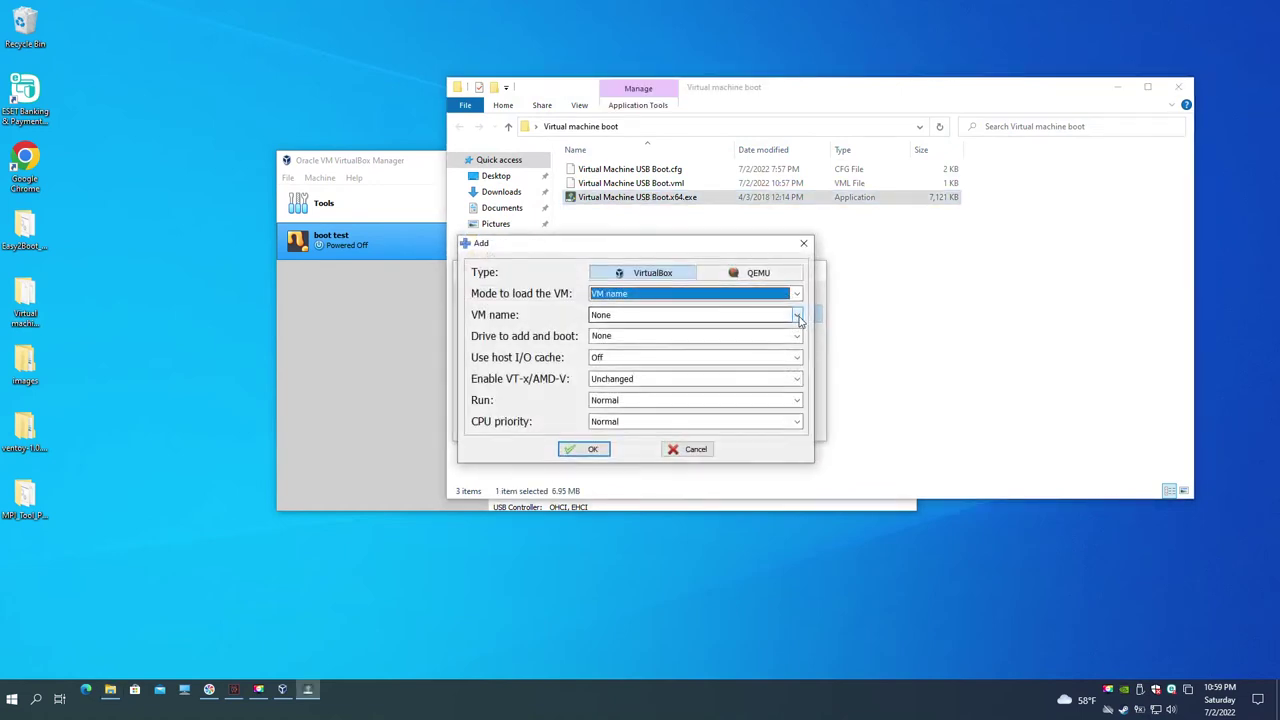
pyautogui.click(651, 293)
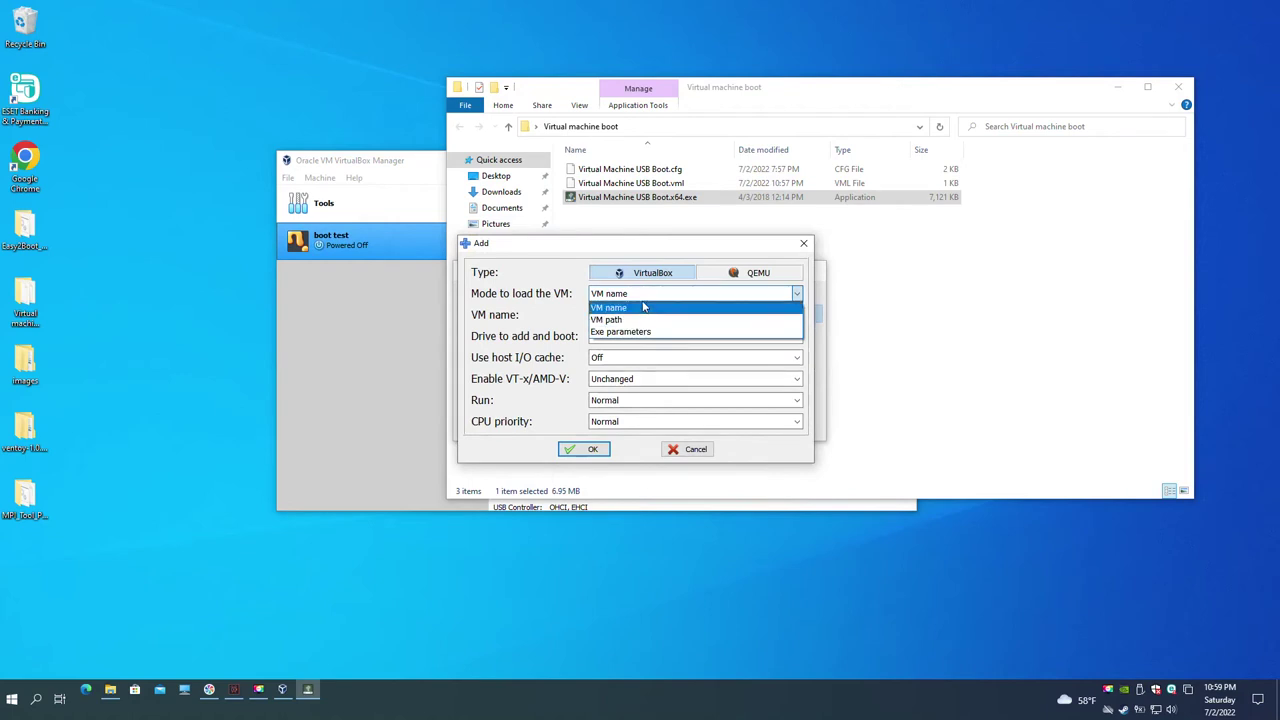
pyautogui.click(548, 315)
pyautogui.click(614, 318)
pyautogui.click(616, 354)
pyautogui.click(623, 339)
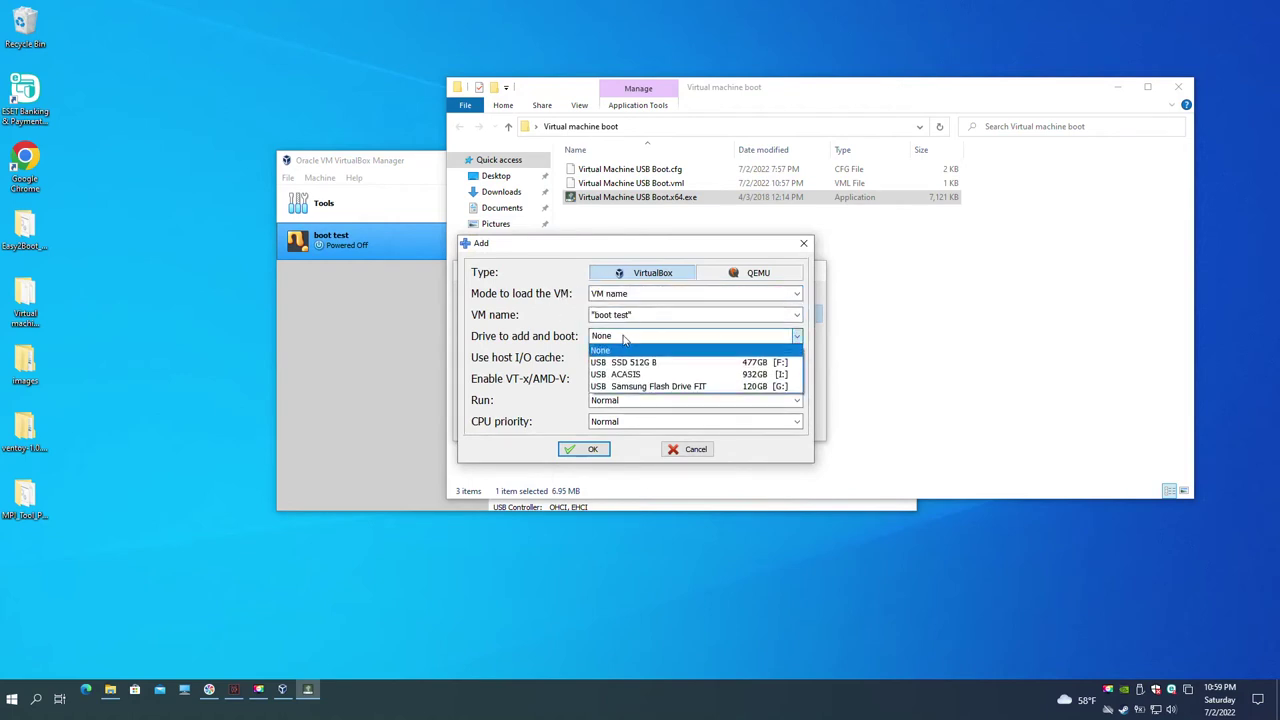
pyautogui.click(640, 384)
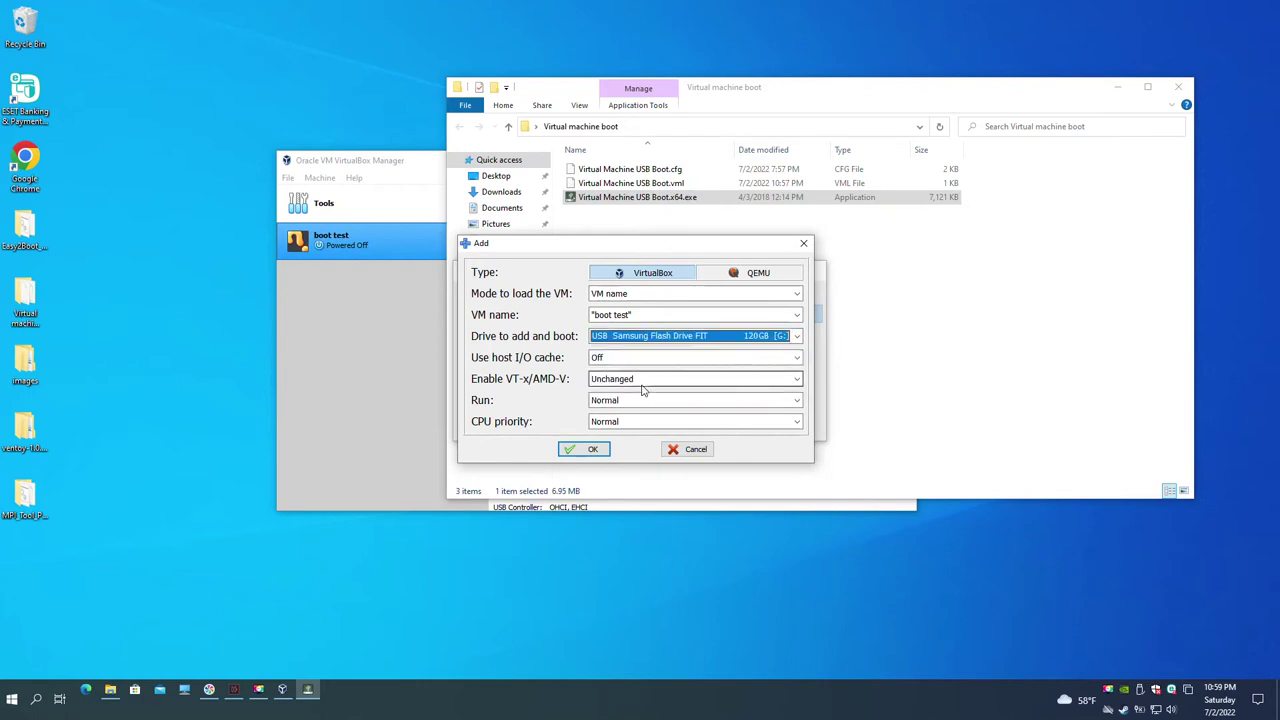
pyautogui.click(582, 452)
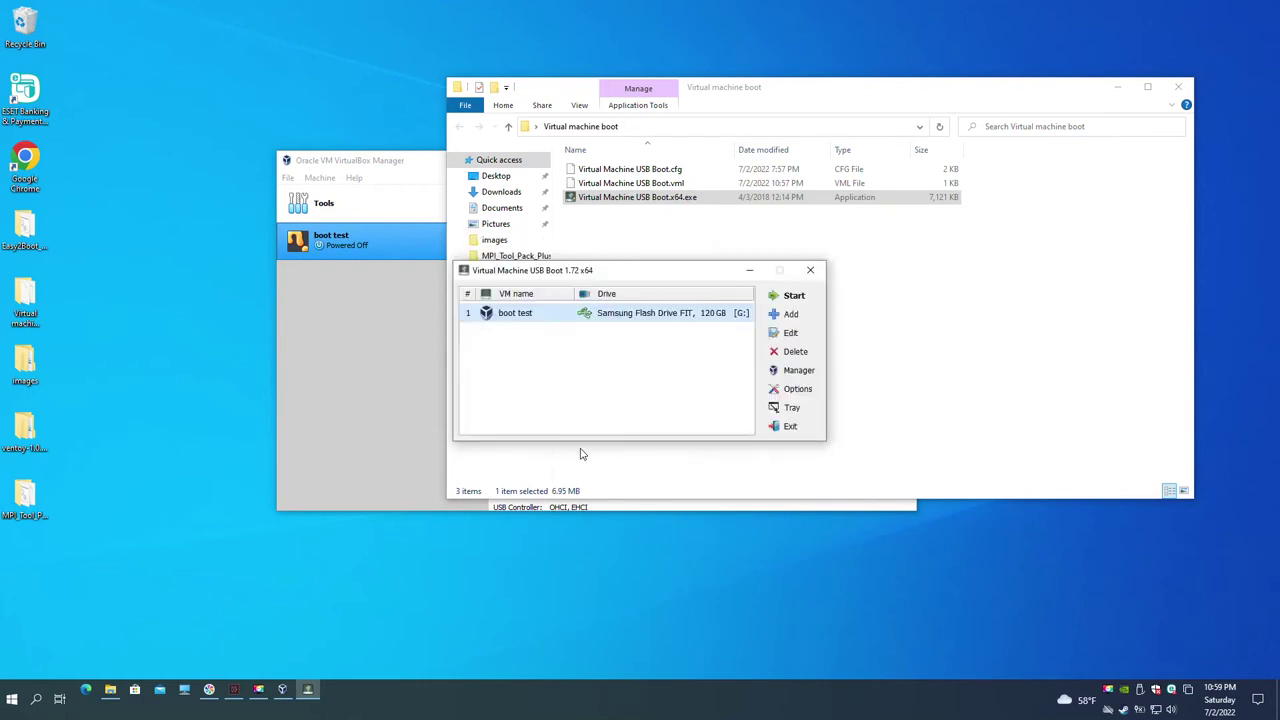
# - Try to start the boot test VM from the Samsung flash drive, shifting its other drives to subsequent positions
pyautogui.click(777, 298)
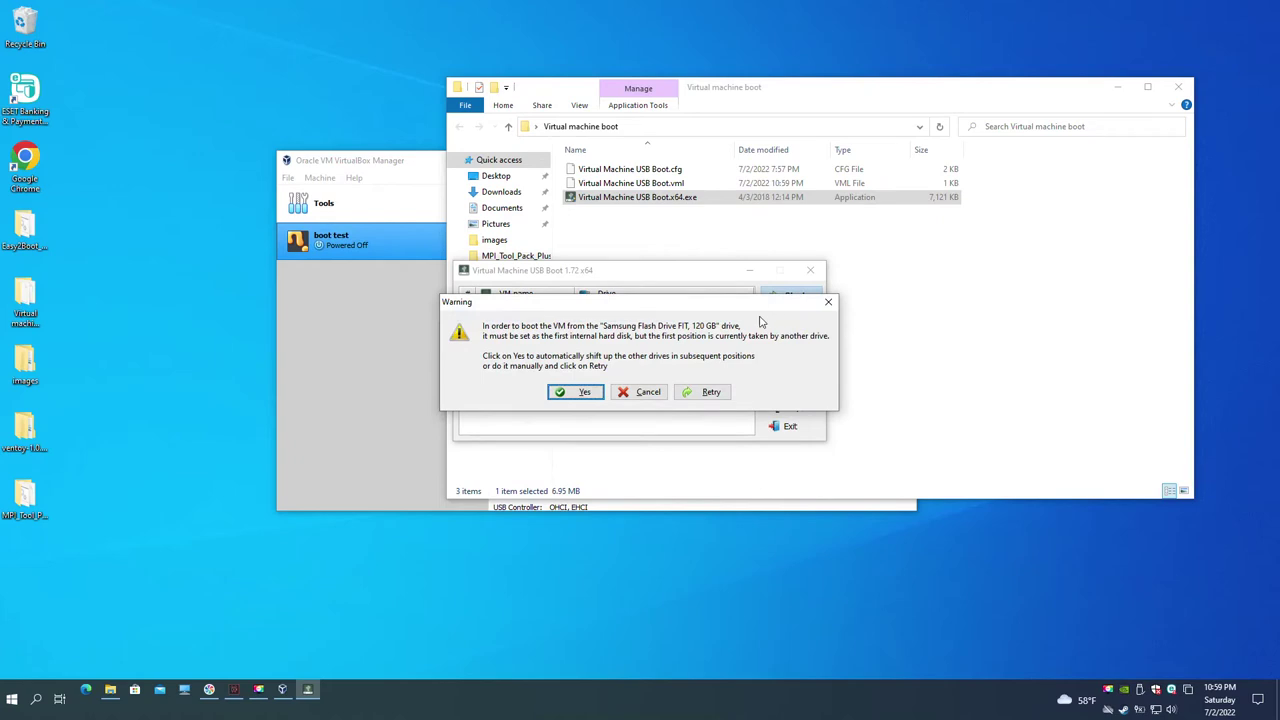
pyautogui.click(578, 393)
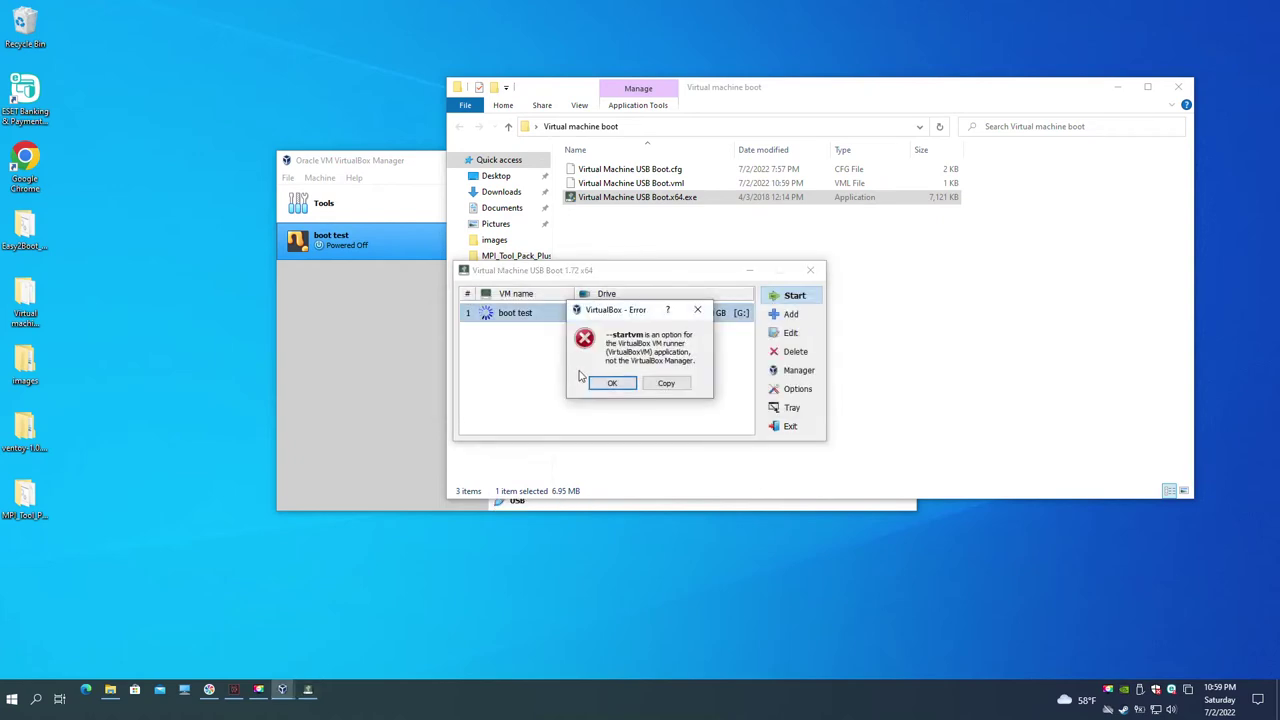
pyautogui.click(612, 384)
# - Switch to VirtualBox Manager and start the boot test VM from there
pyautogui.click(366, 334)
pyautogui.click(397, 250)
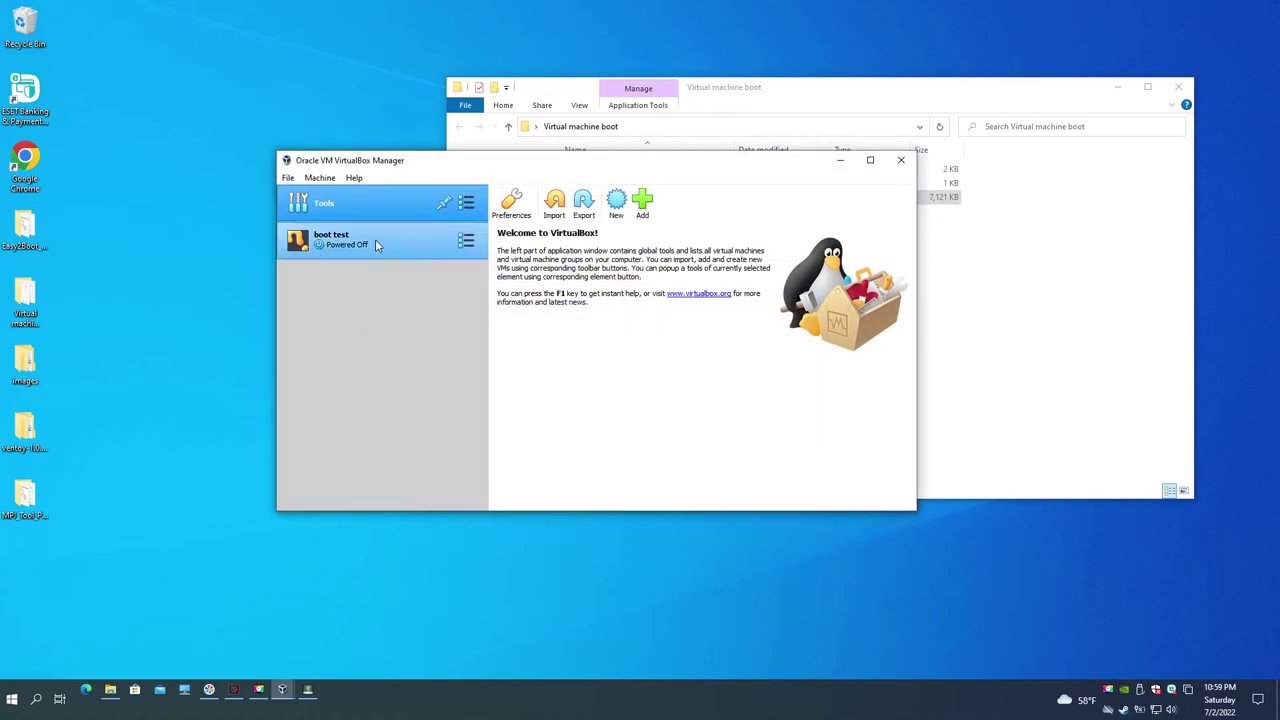
pyautogui.click(589, 203)
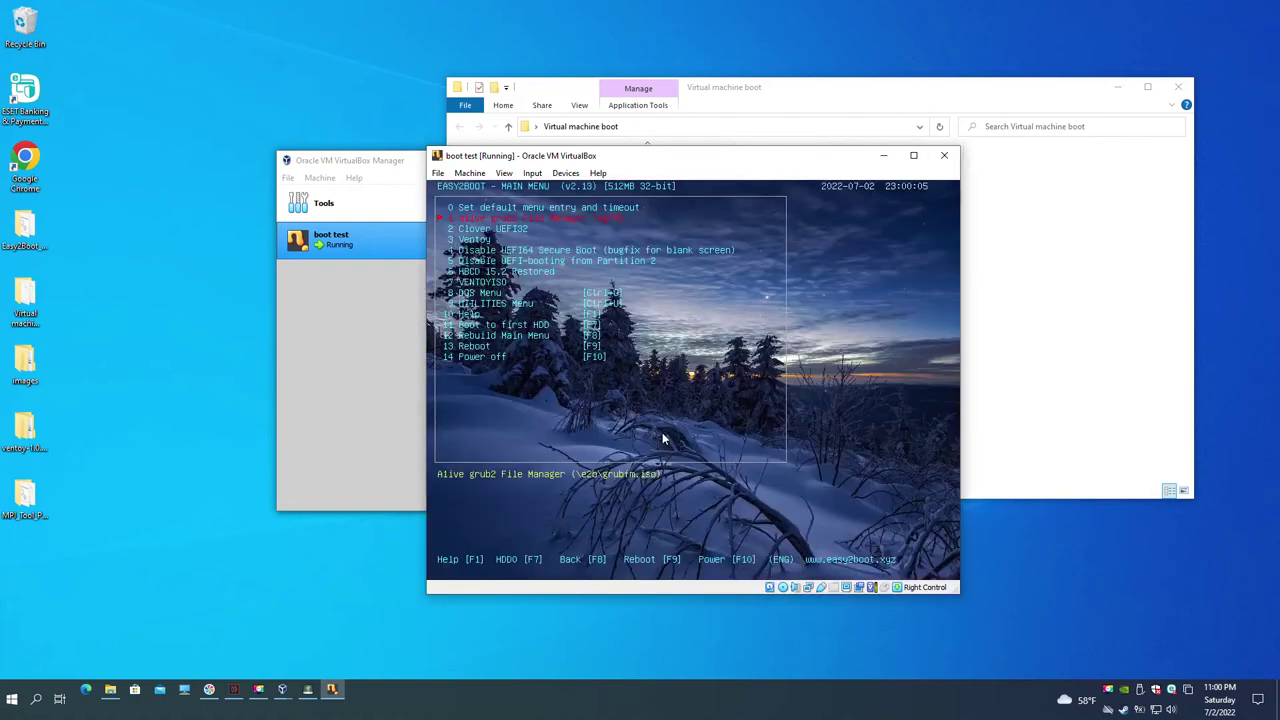
# - Disable UEFI-booting from Partition 2 in the Easy2Boot main menu
pyautogui.press('Down')
pyautogui.press('Down')
pyautogui.press('Down')
pyautogui.press('Down')
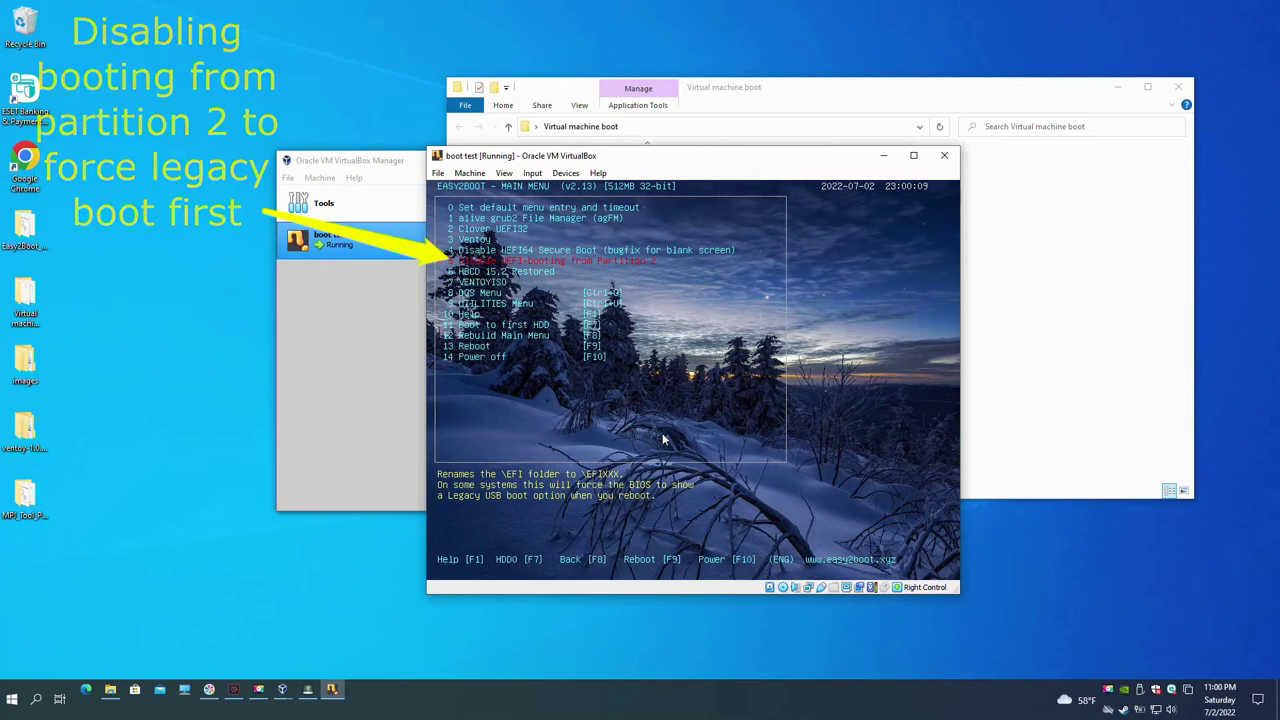
pyautogui.press('Return')
# - Load hbcd.imgPTN from the HBCD 15.2 Restored submenu and agree to overwrite the E2B partition table
pyautogui.press('Down')
pyautogui.press('Down')
pyautogui.press('Down')
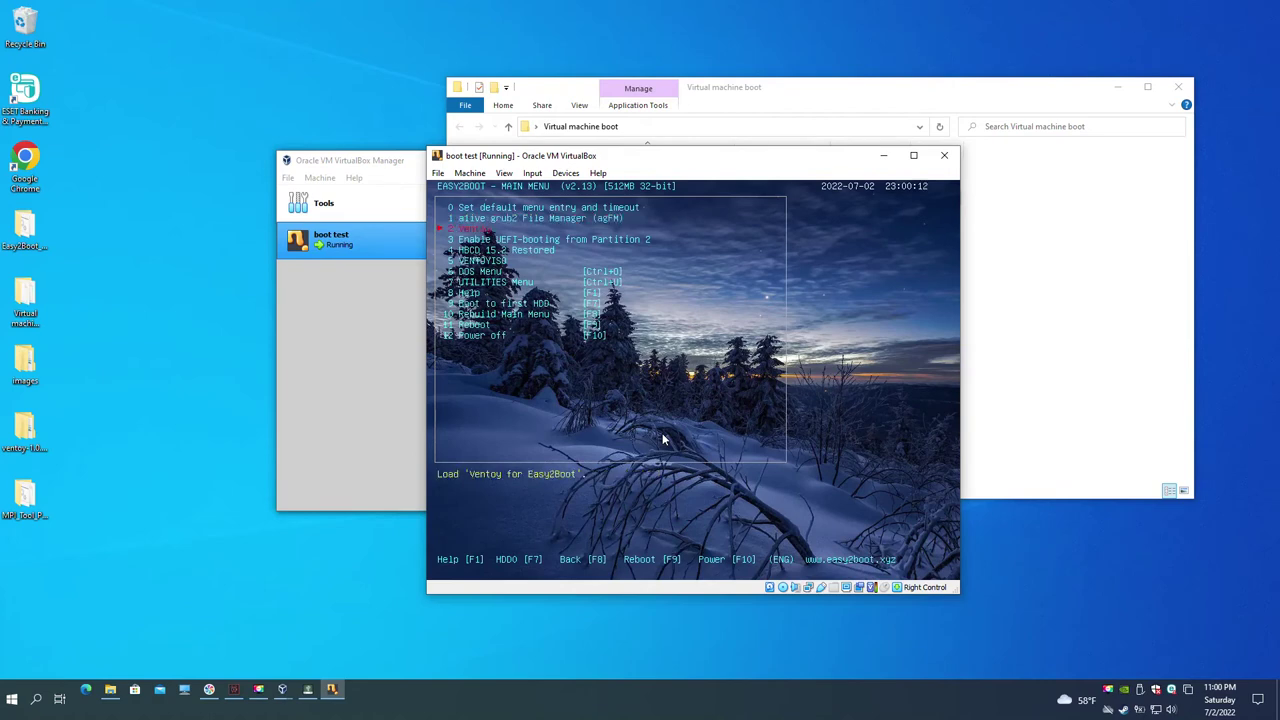
pyautogui.press('Return')
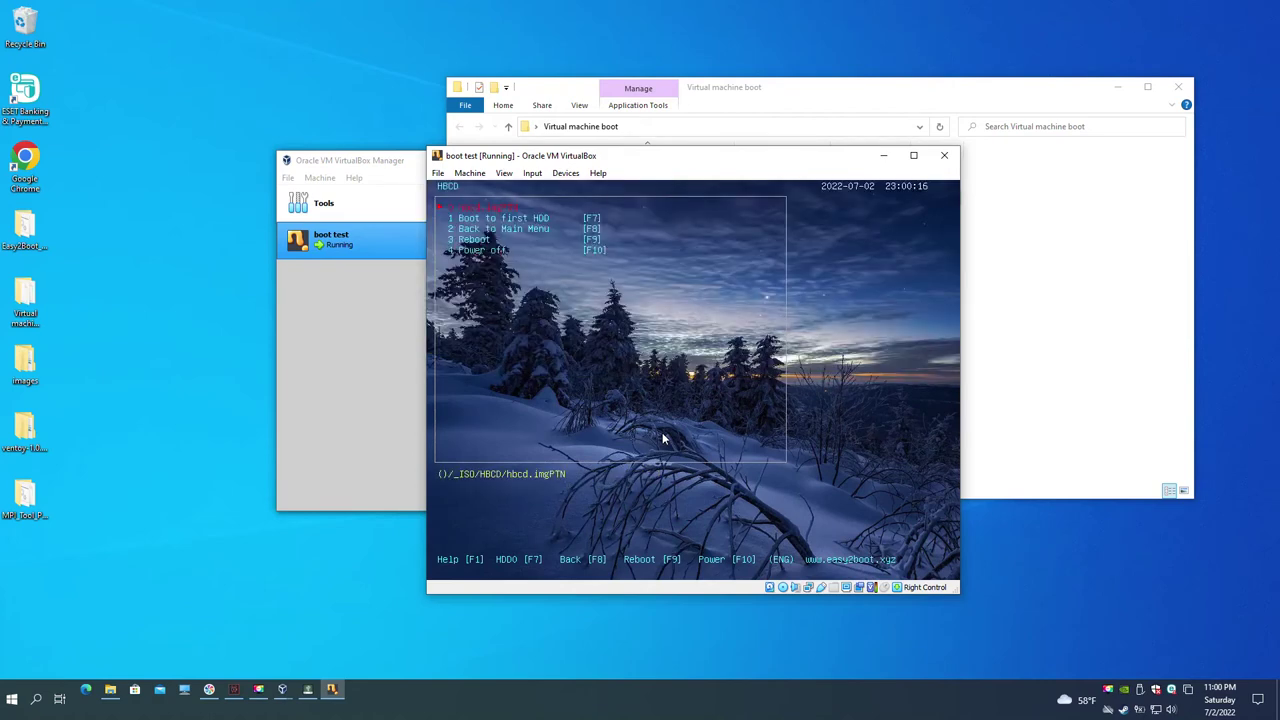
pyautogui.press('Return')
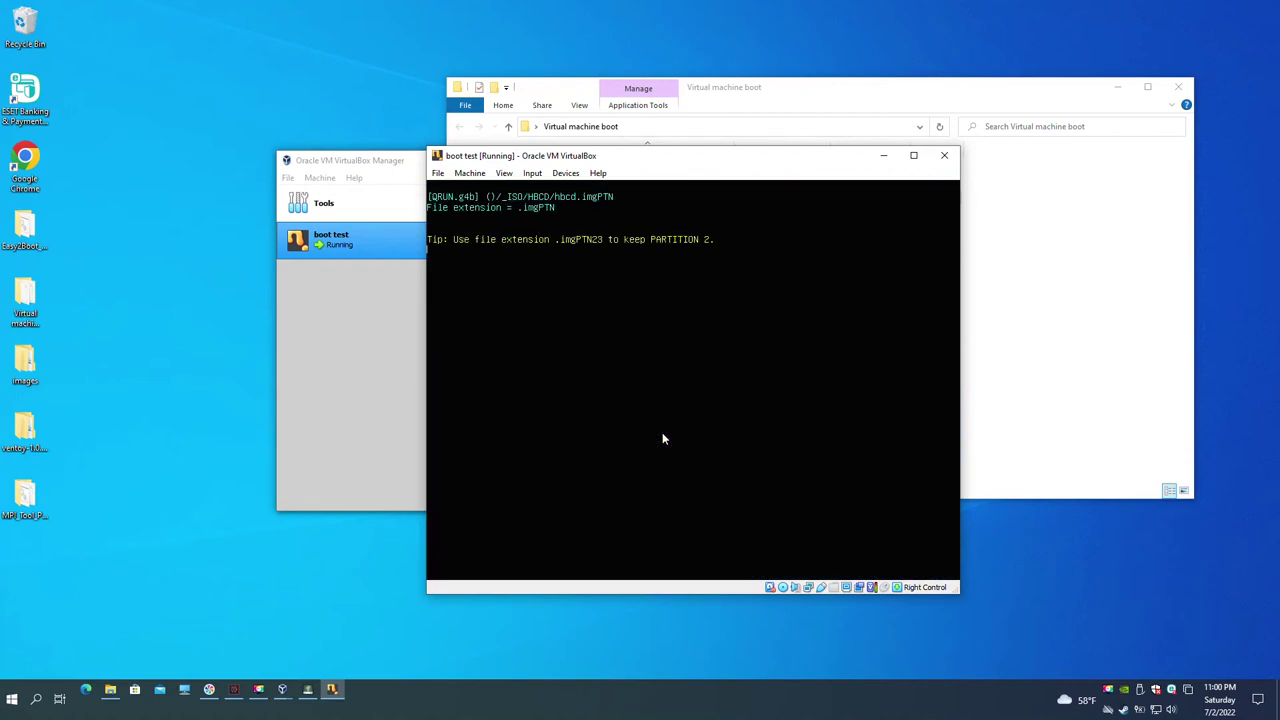
pyautogui.write('y')
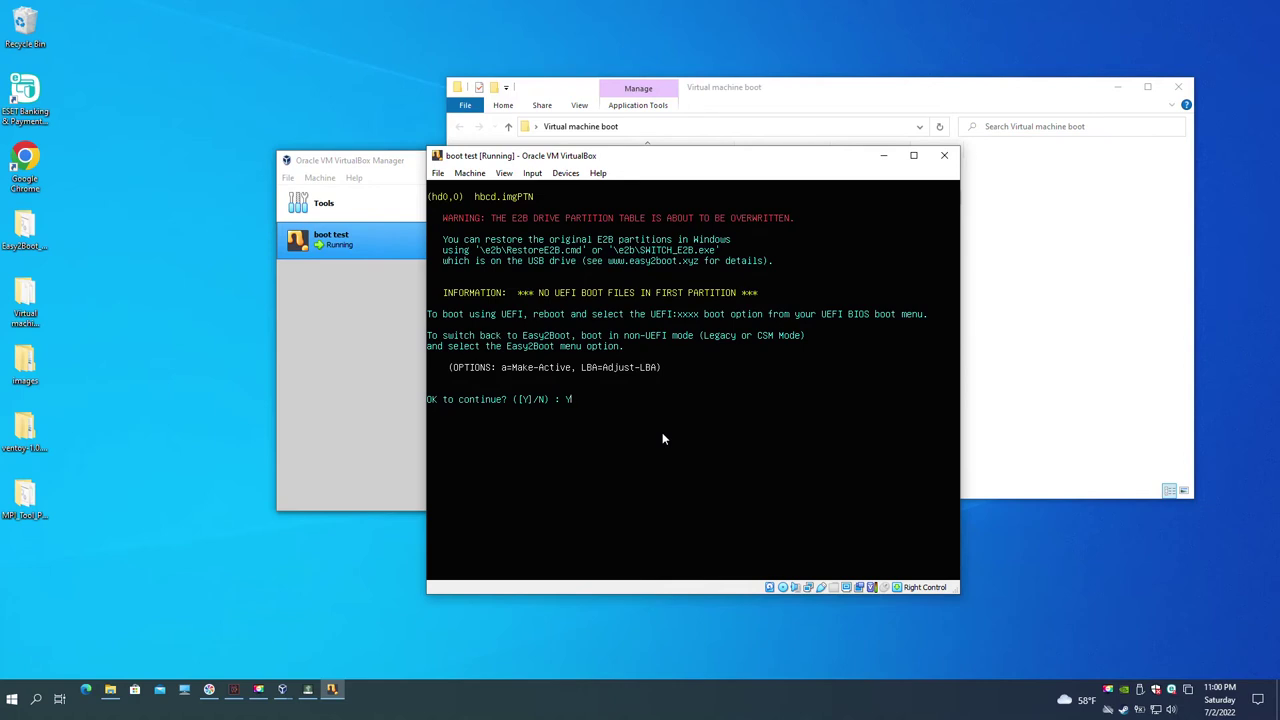
pyautogui.press('Return')
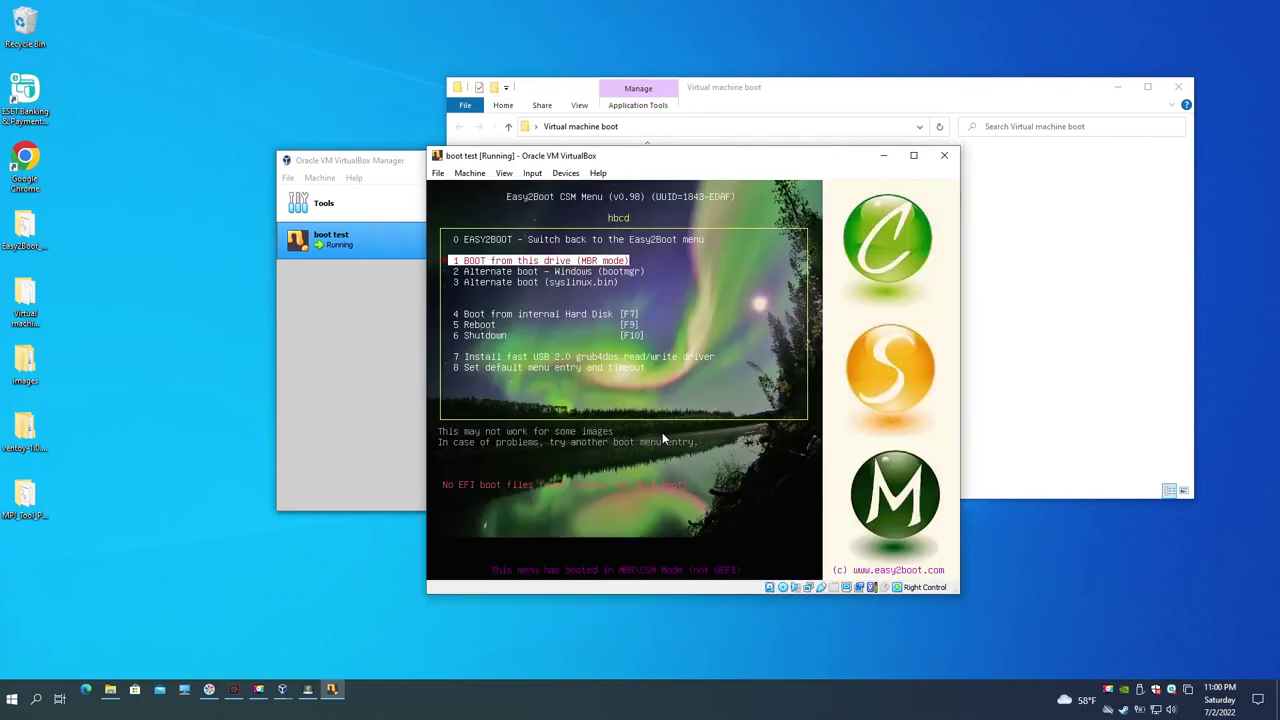
# - Boot from this drive in MBR mode and launch Mini Windows XP from Hiren's "Mini XP, Linux, Dos" submenu
pyautogui.press('Return')
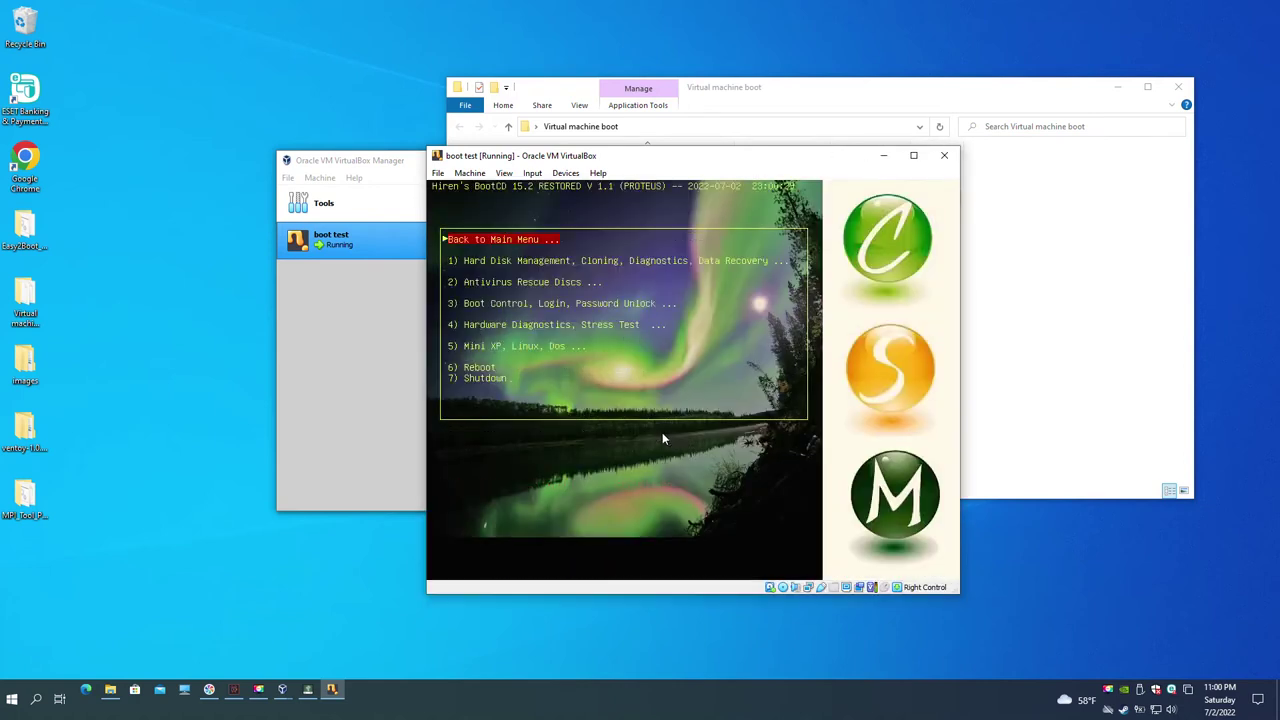
pyautogui.press('Down')
pyautogui.press('Down')
pyautogui.press('Down')
pyautogui.press('Down')
pyautogui.press('Down')
pyautogui.press('Down')
pyautogui.press('Up')
pyautogui.press('Return')
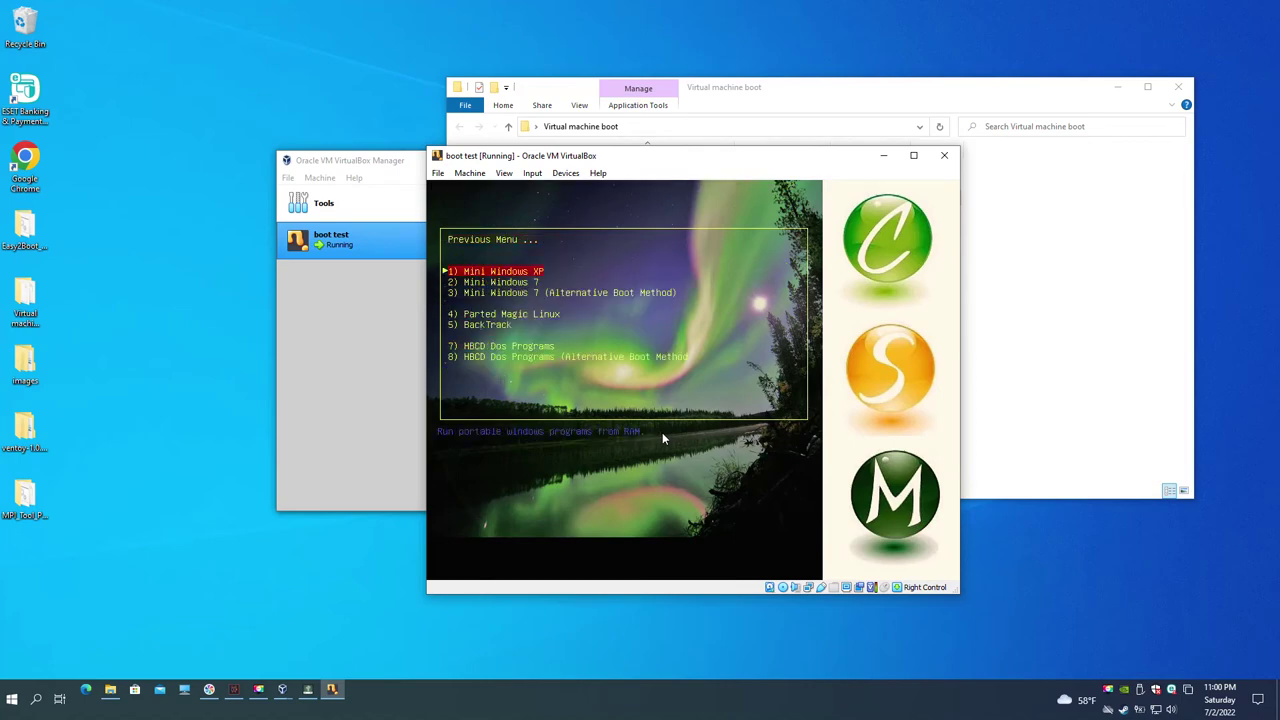
pyautogui.press('Return')
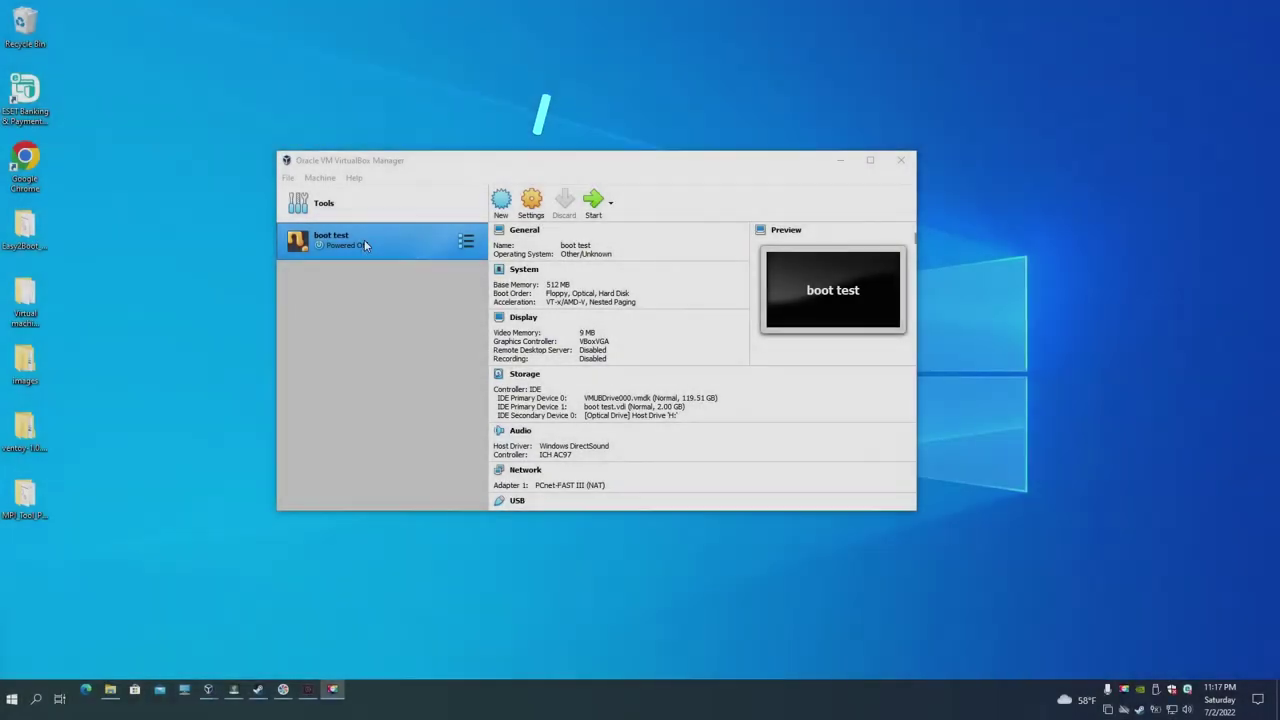
# - In the boot test VM's settings, set the base memory to 2048 MB and exclude Floppy and Optical from the boot order
pyautogui.rightClick(366, 238)
pyautogui.click(390, 243)
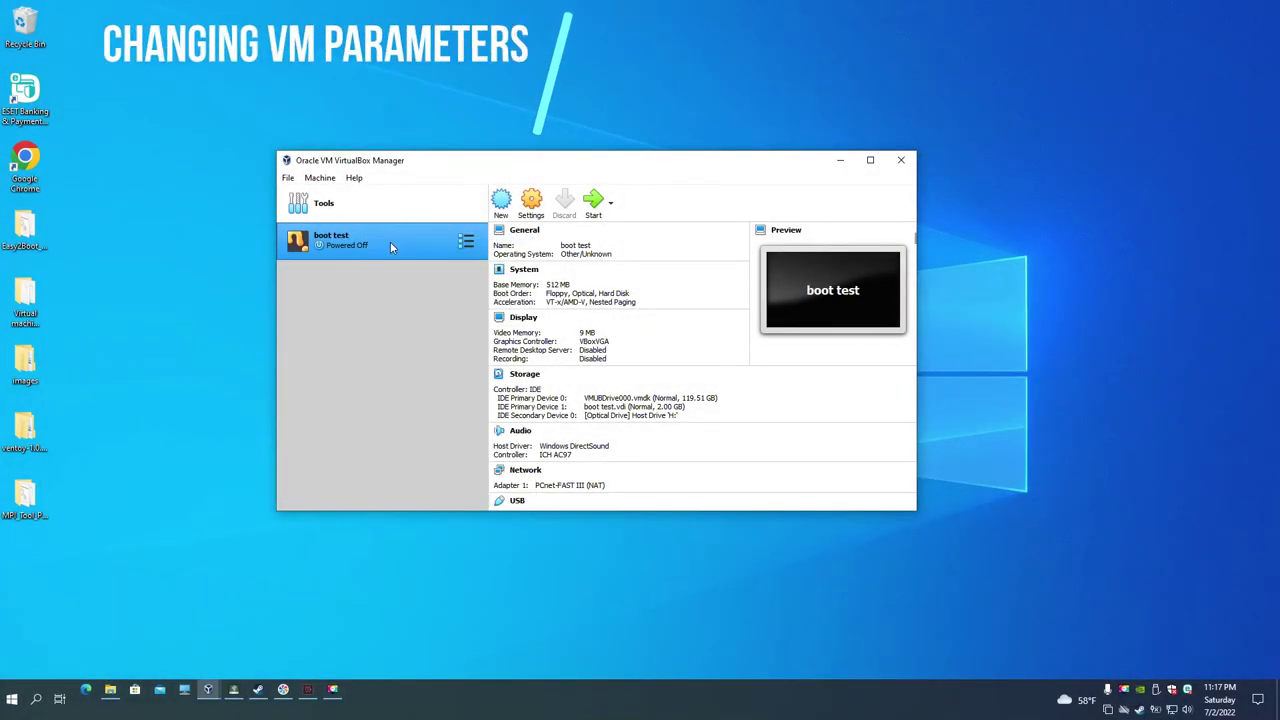
pyautogui.click(421, 215)
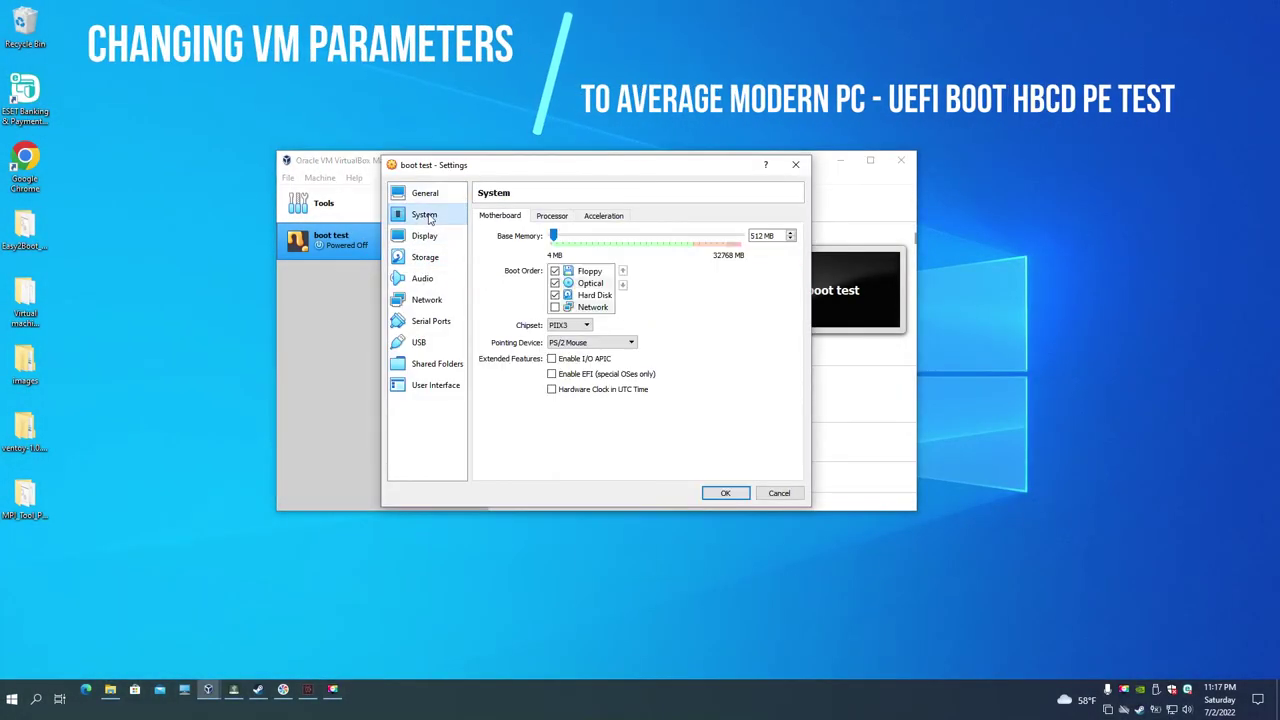
pyautogui.moveTo(553, 236); pyautogui.dragTo(563, 236)
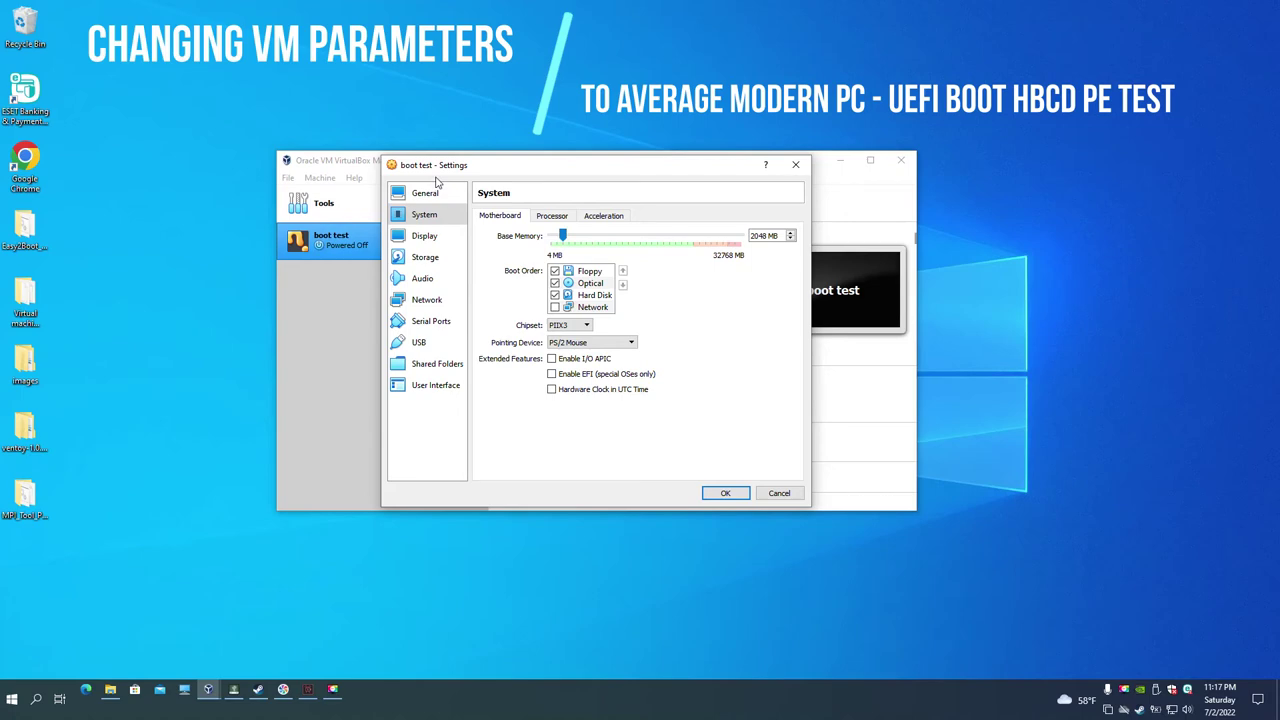
pyautogui.click(555, 271)
pyautogui.click(555, 283)
# - Set the VM's video memory to 128 MB and its graphics controller to VBoxSVGA
pyautogui.click(424, 236)
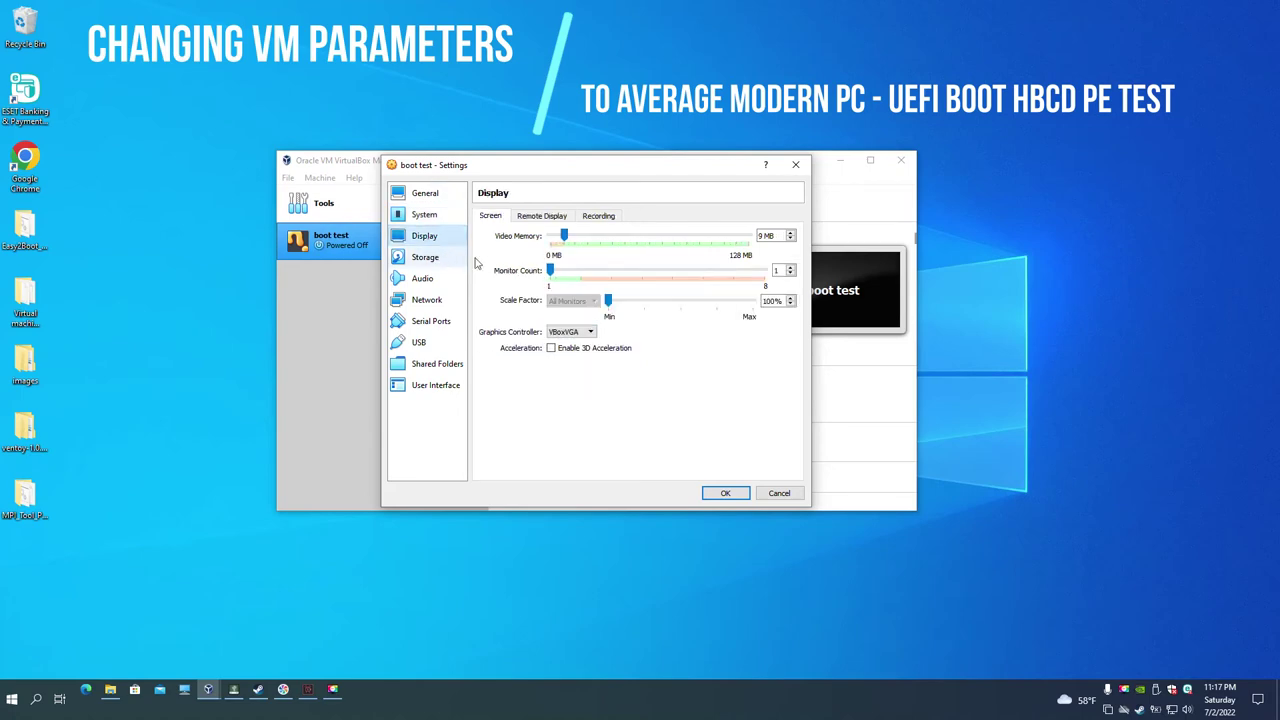
pyautogui.moveTo(563, 236); pyautogui.dragTo(749, 236)
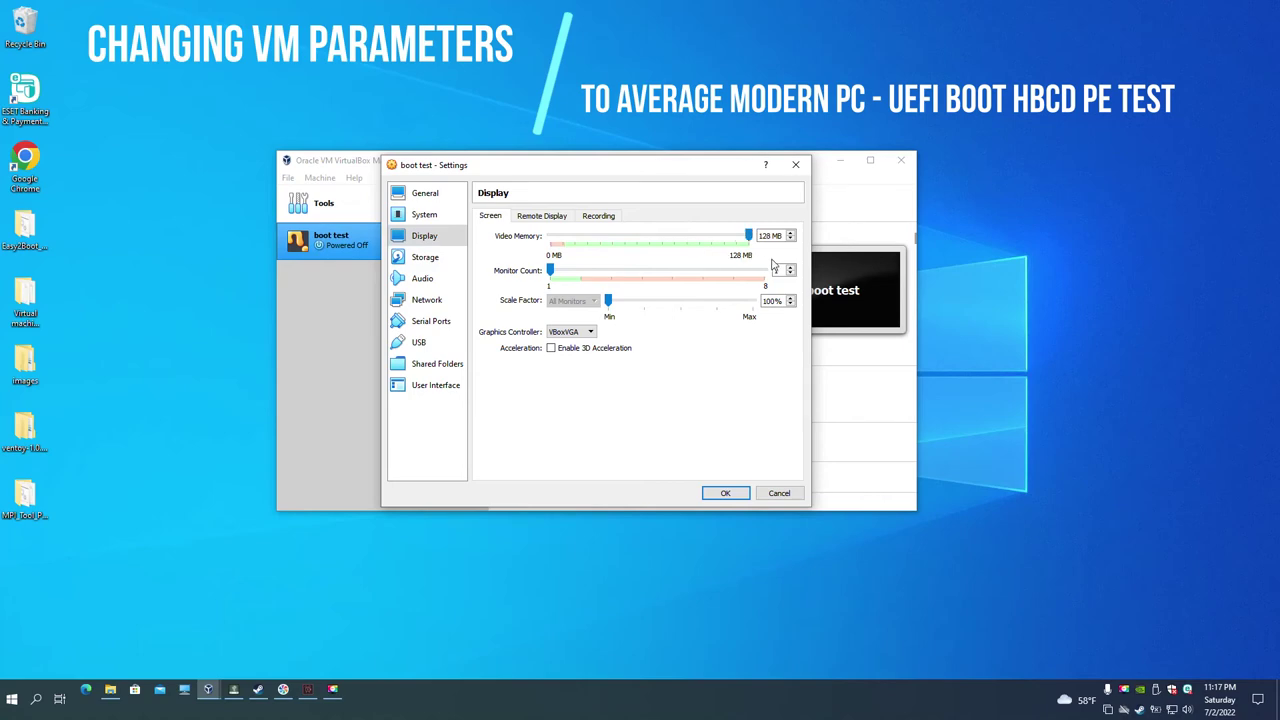
pyautogui.click(585, 335)
pyautogui.click(584, 364)
# - Set the VM's processor count to 4
pyautogui.click(430, 216)
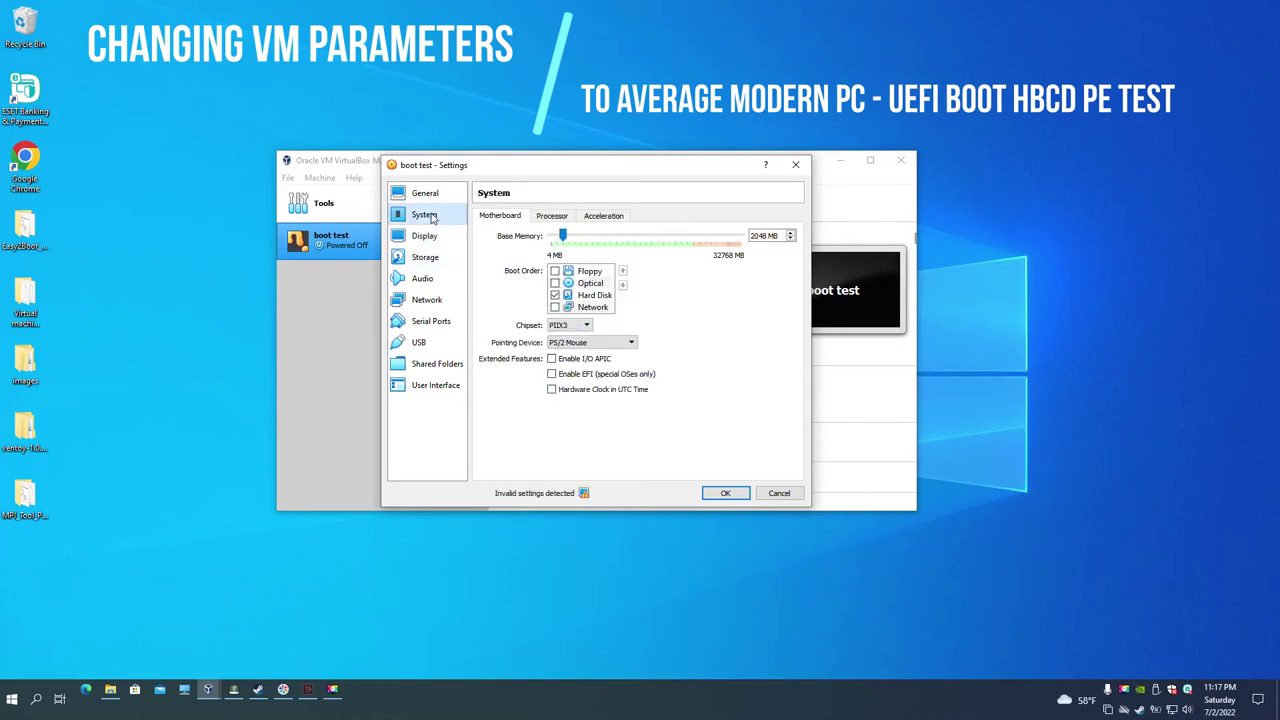
pyautogui.click(552, 216)
pyautogui.moveTo(556, 237); pyautogui.dragTo(637, 236)
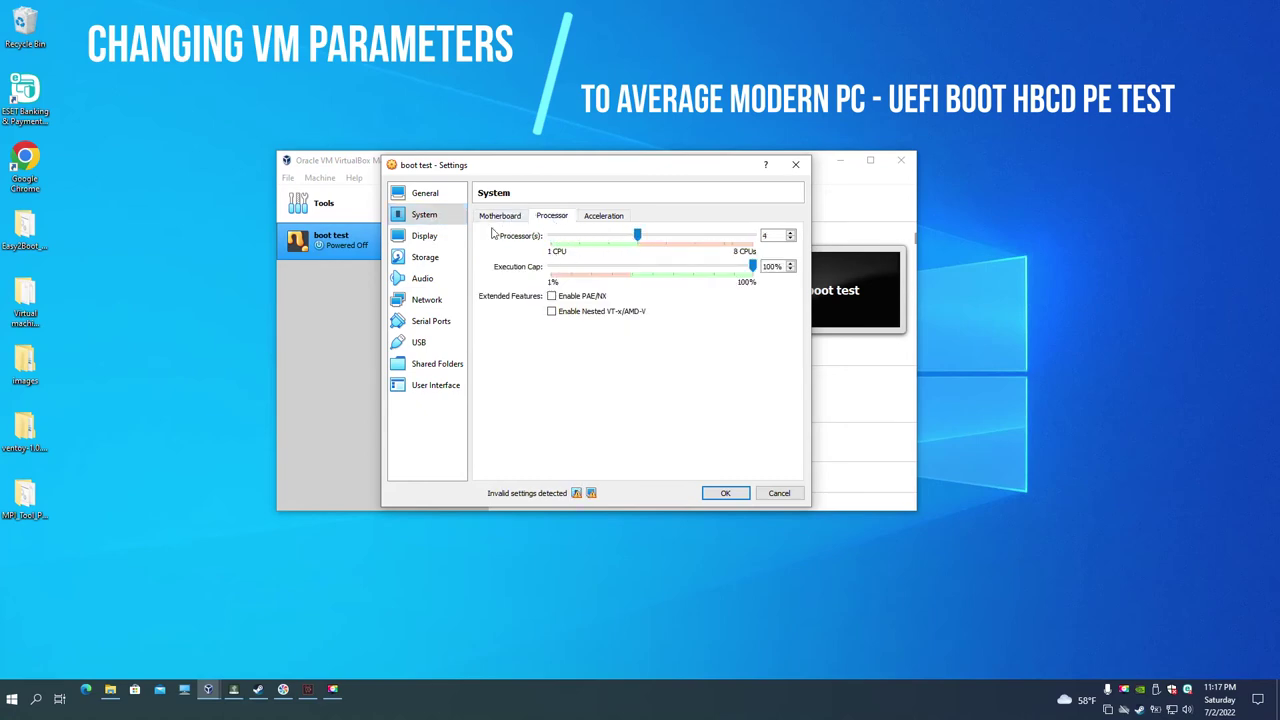
# - Change the VM's operating system type to Microsoft Windows, version Windows 7 (64-bit), and save the settings
pyautogui.click(438, 194)
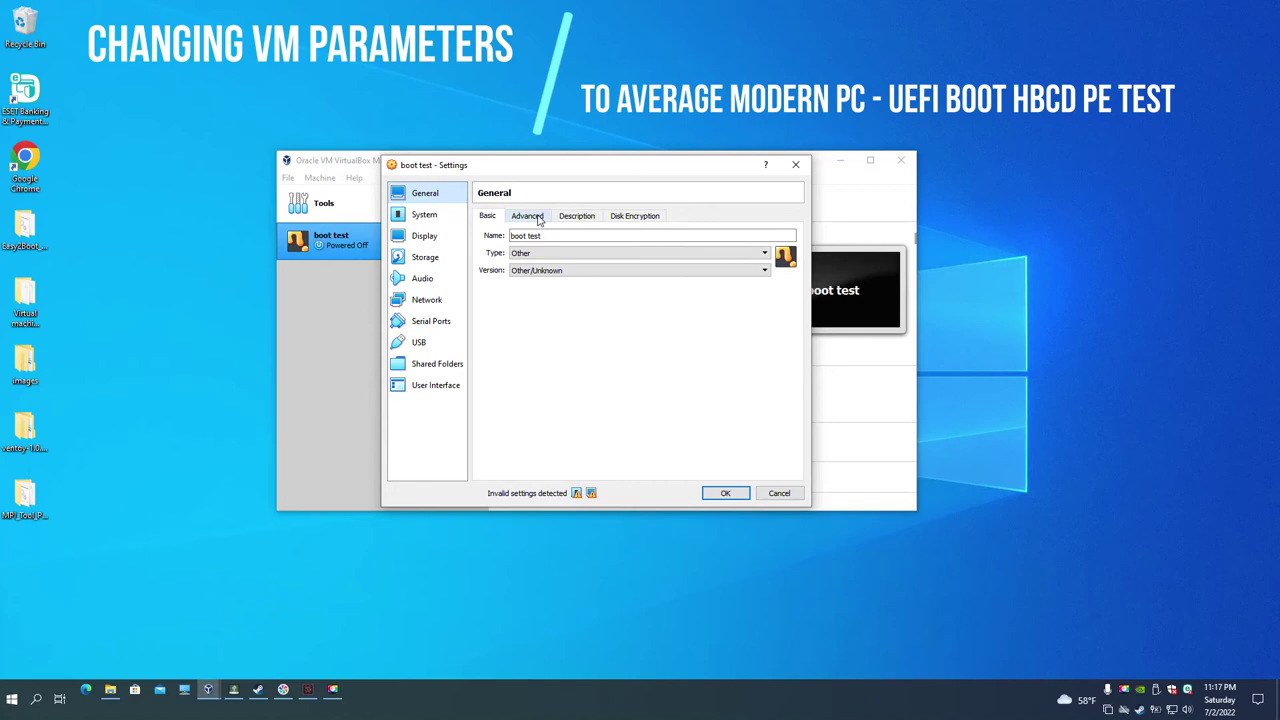
pyautogui.click(590, 255)
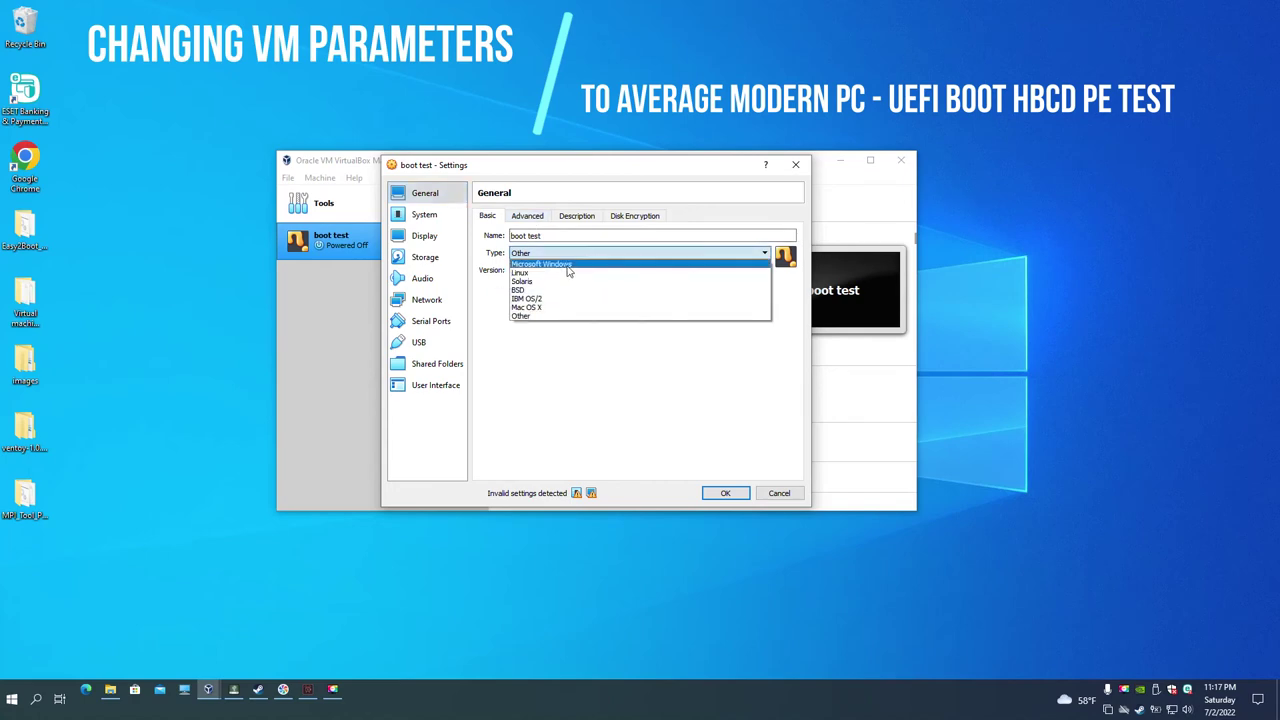
pyautogui.click(585, 264)
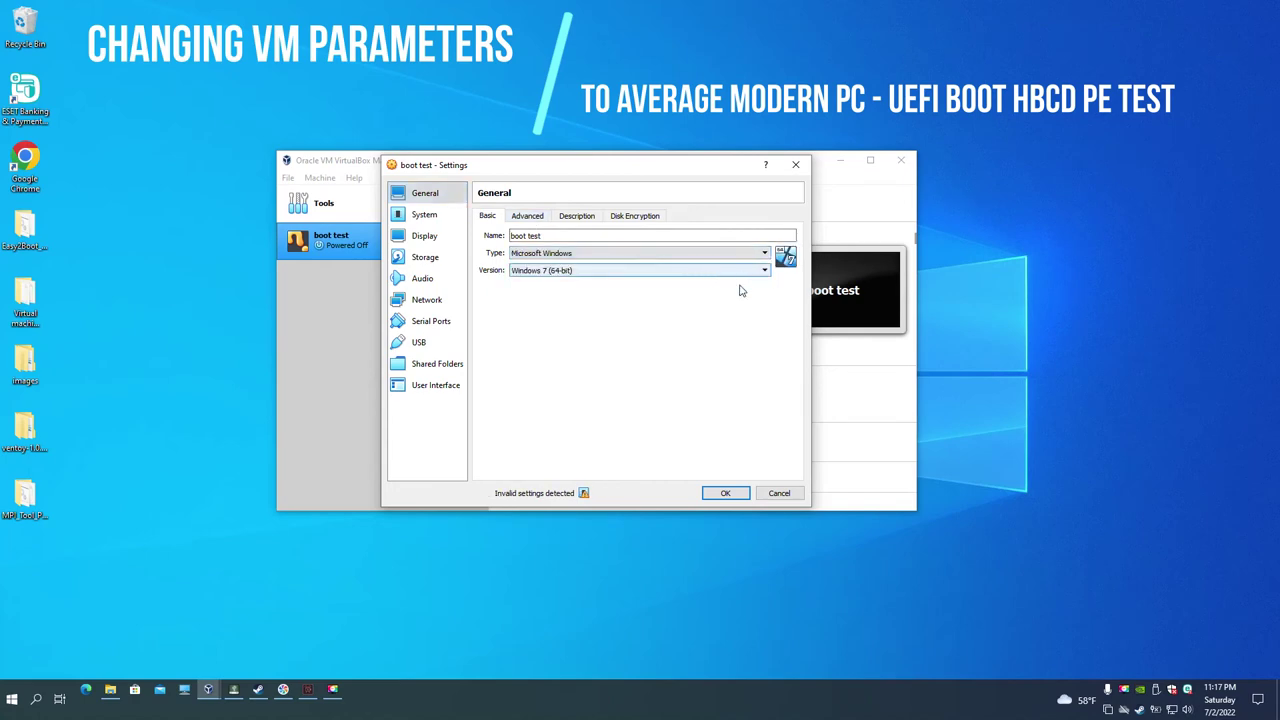
pyautogui.click(726, 494)
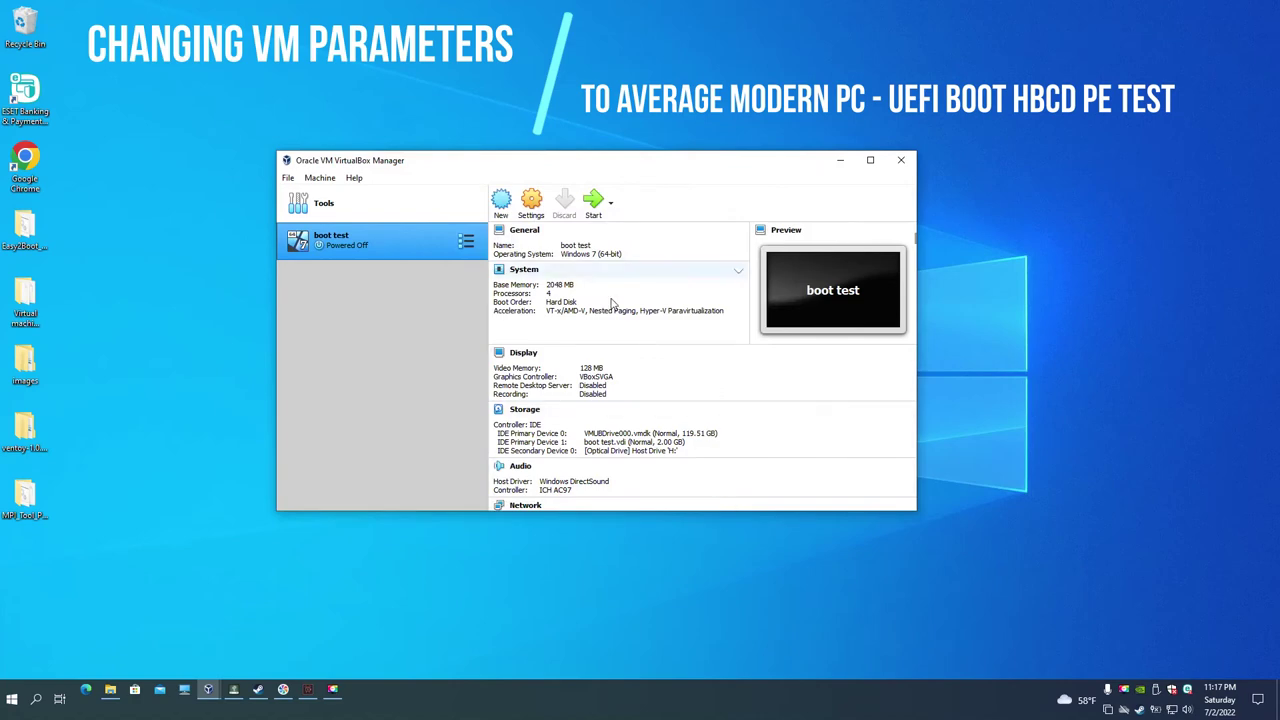
# - Start the boot test VM and switch from the CSM menu back to the Easy2Boot menu
pyautogui.click(593, 200)
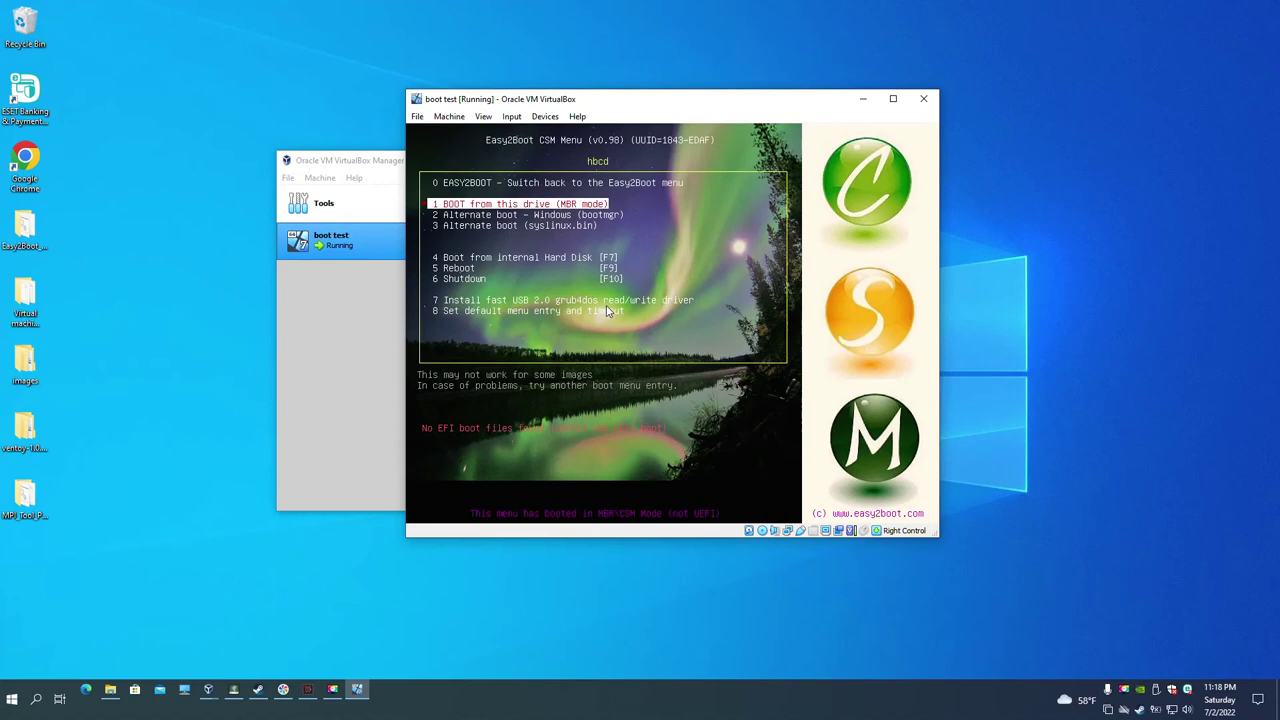
pyautogui.press('Up')
pyautogui.press('Return')
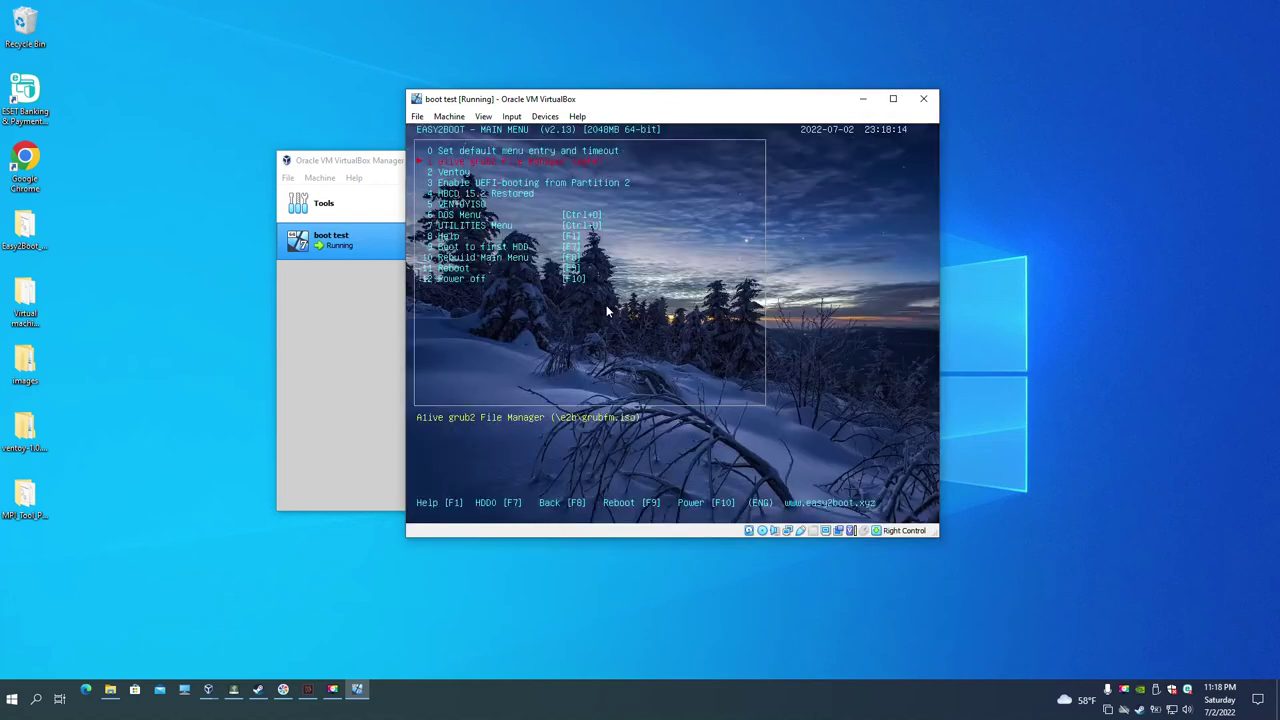
# - Load Ventoy from the Easy2Boot main menu and boot HBCD_PE_x64.iso
pyautogui.press('Down')
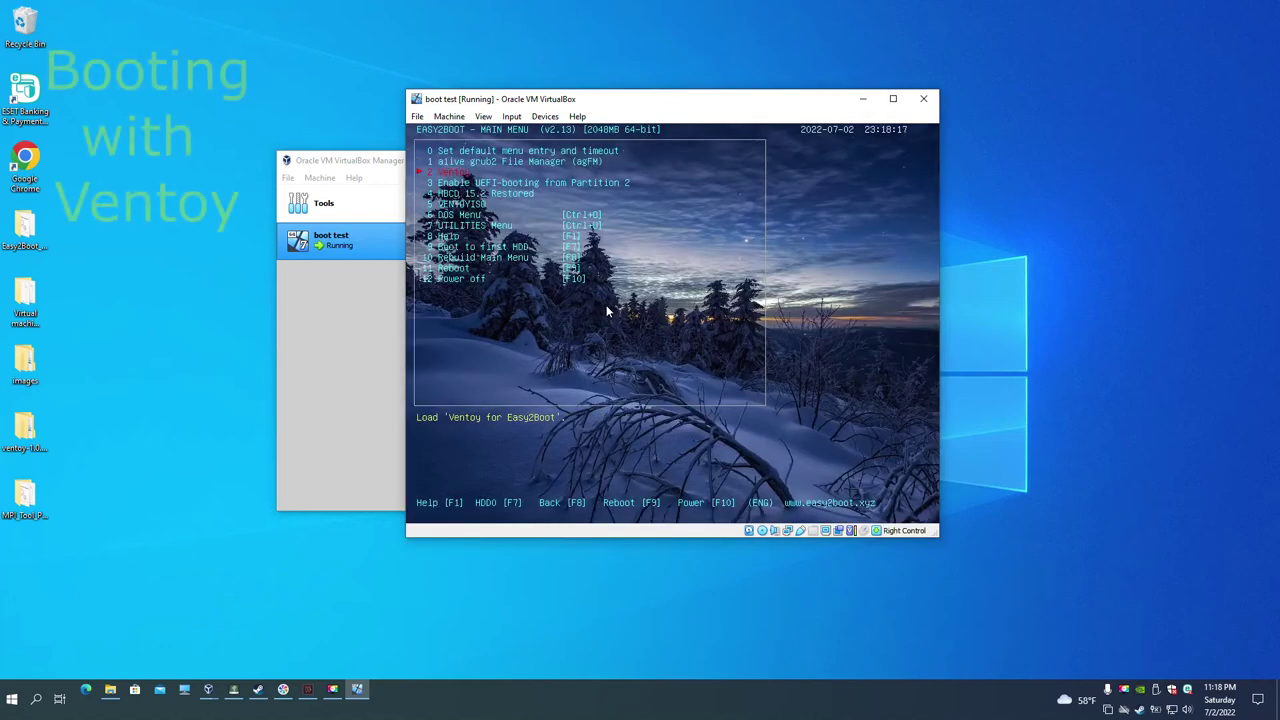
pyautogui.press('Return')
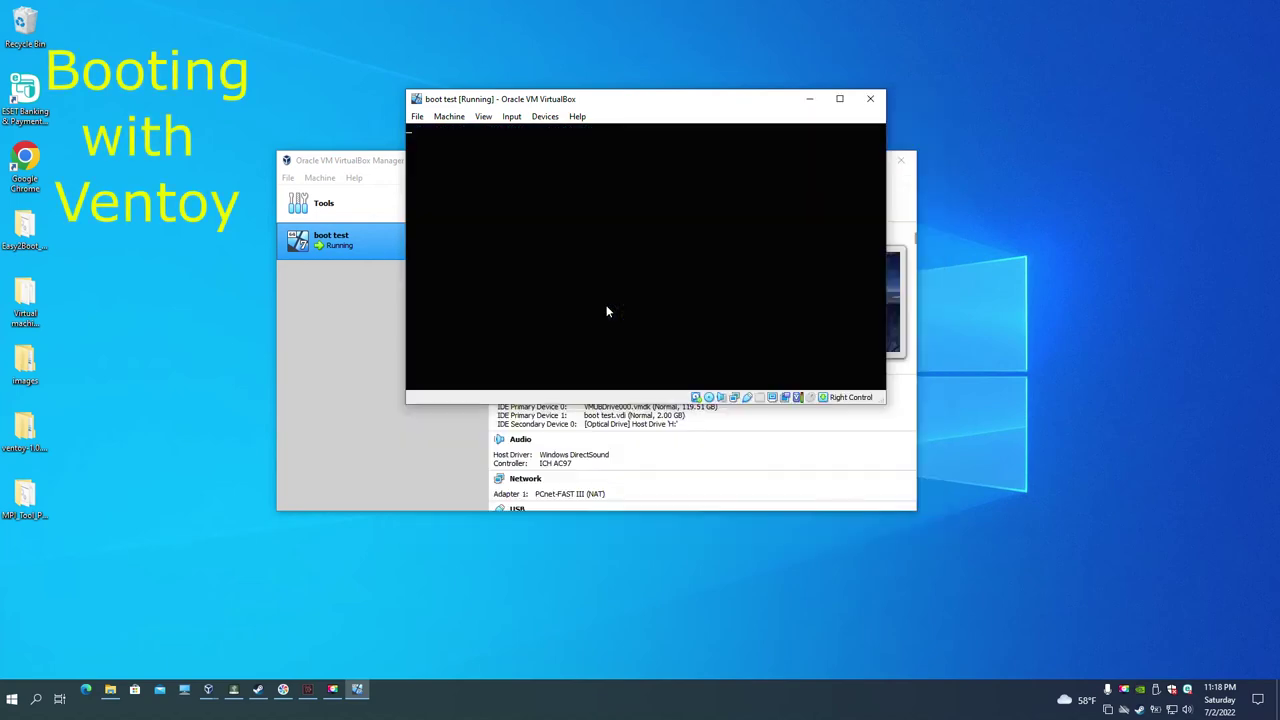
pyautogui.press('Down')
pyautogui.press('Down')
pyautogui.press('Down')
pyautogui.press('Return')
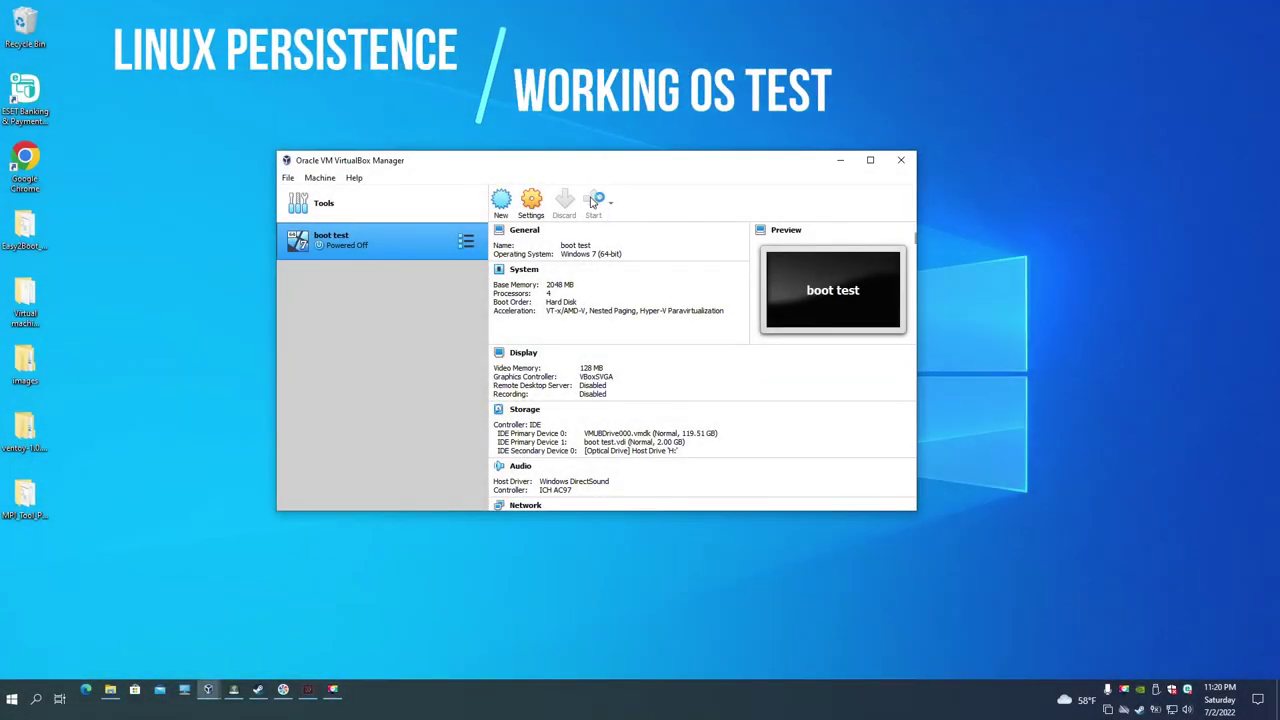
# - Start the powered-off boot test VM again and load Ventoy for Easy2Boot
pyautogui.click(593, 202)
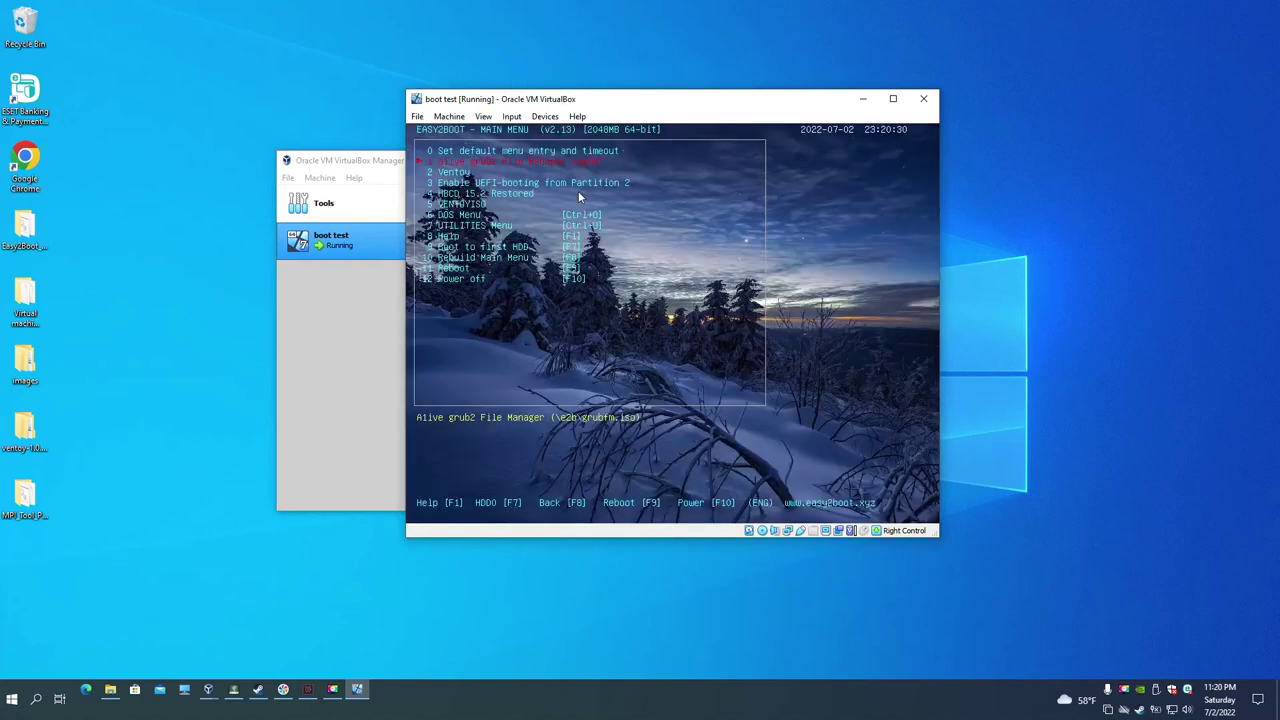
pyautogui.press('Down')
pyautogui.press('Return')
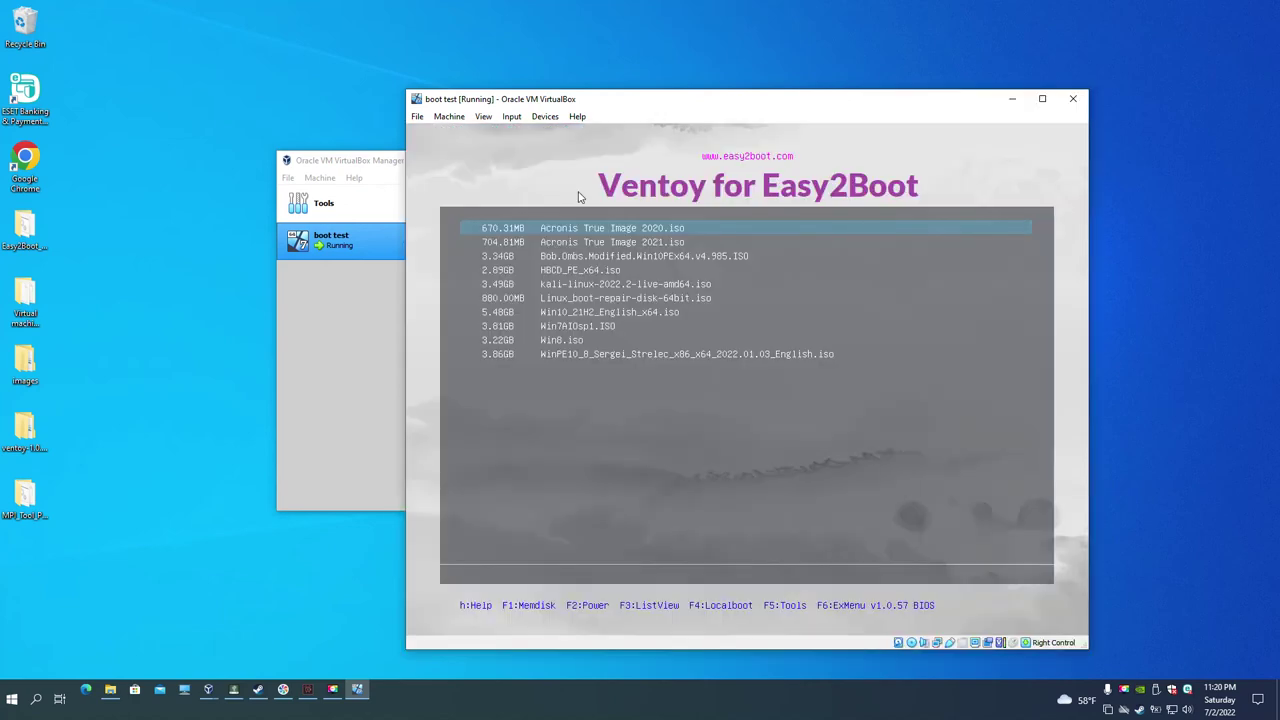
# - Boot kali-linux-2022.2-live-amd64.iso with /persistence/kali-linux-2022.2-live-amd64.dat through to the Kali desktop
pyautogui.press('Down')
pyautogui.press('Down')
pyautogui.press('Down')
pyautogui.press('Down')
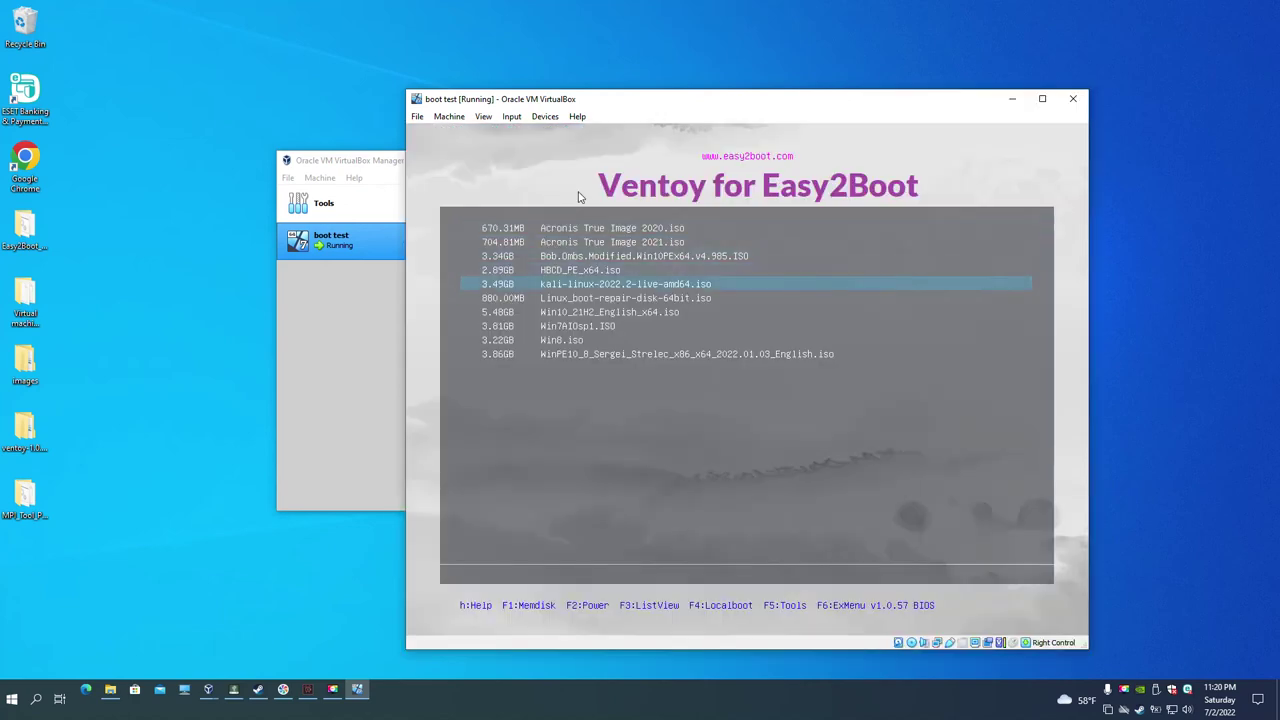
pyautogui.press('Return')
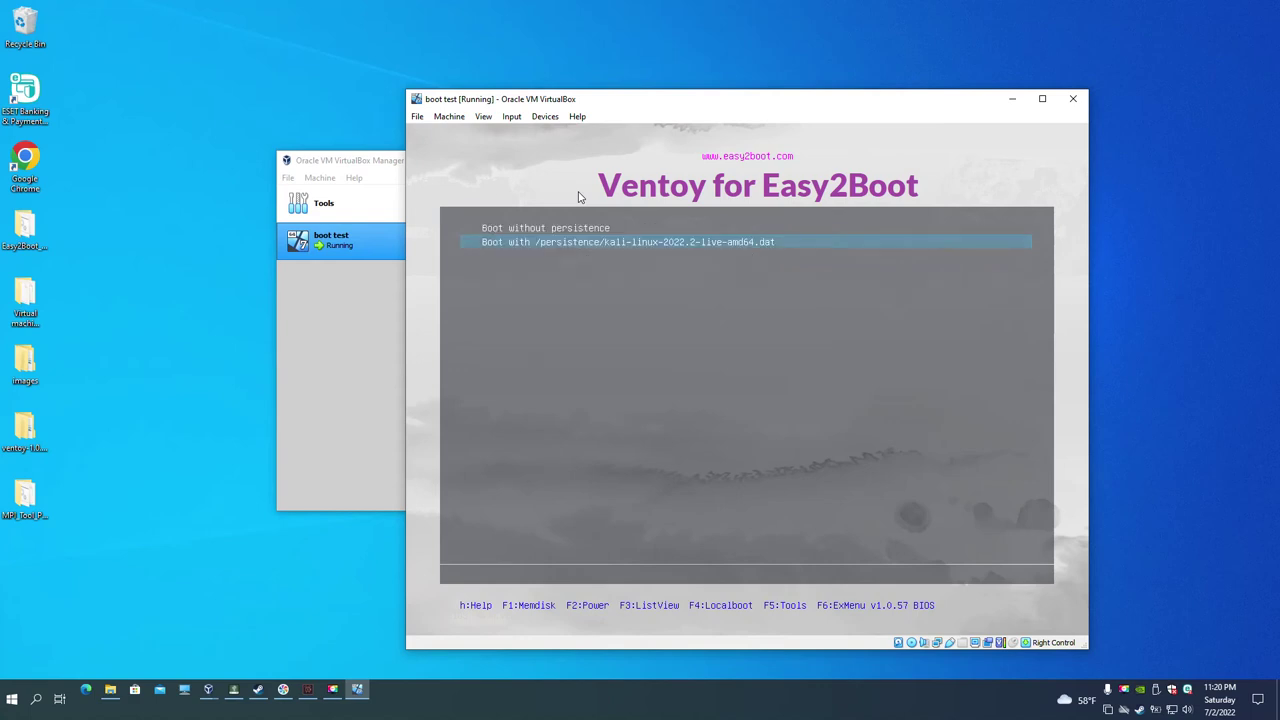
pyautogui.press('Return')
pyautogui.press('Down')
pyautogui.press('Down')
pyautogui.press('Down')
pyautogui.press('Return')
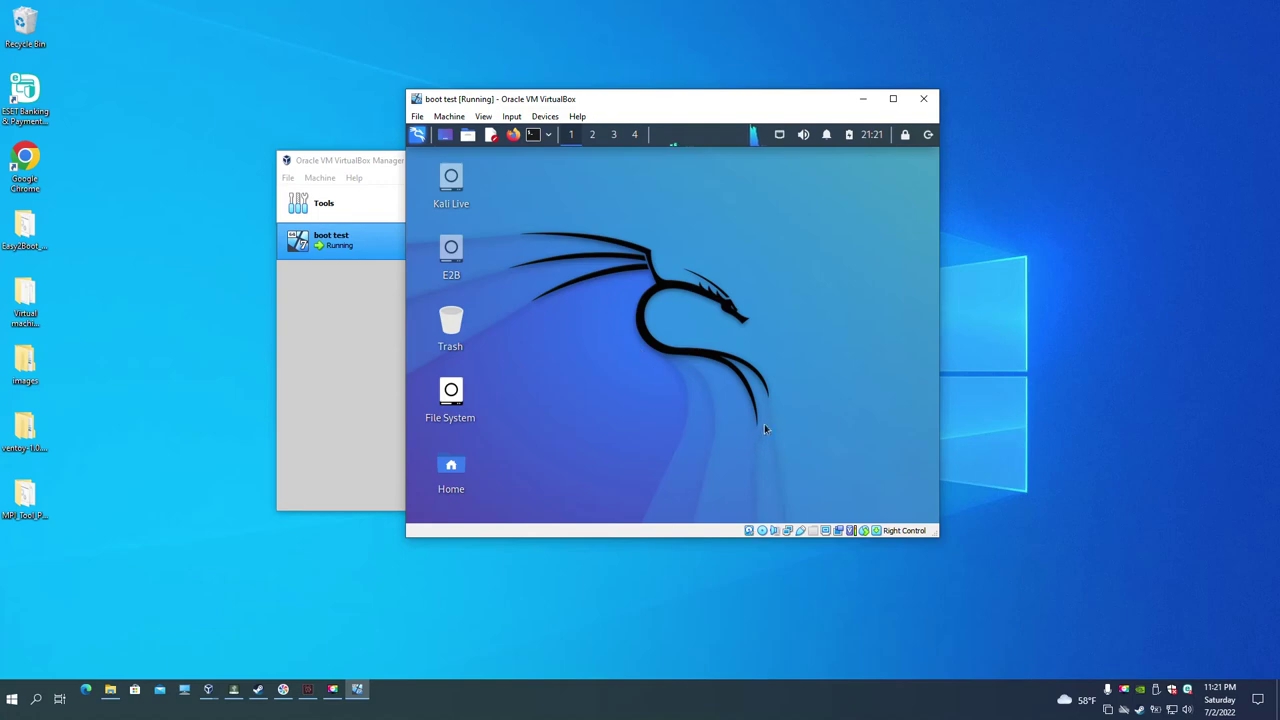
# - Enlarge the boot test VM window and reposition it so the whole Kali desktop fits on the host screen
pyautogui.moveTo(939, 537); pyautogui.dragTo(1148, 641)
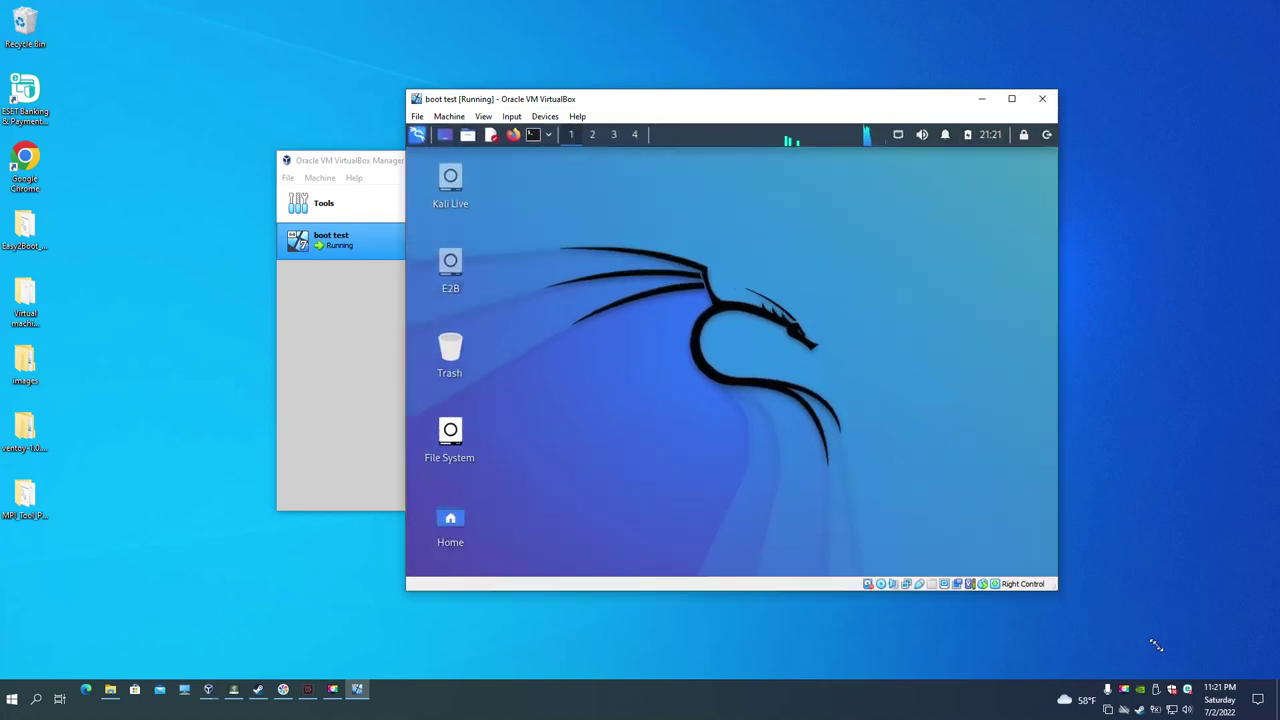
pyautogui.moveTo(710, 108); pyautogui.dragTo(656, 81)
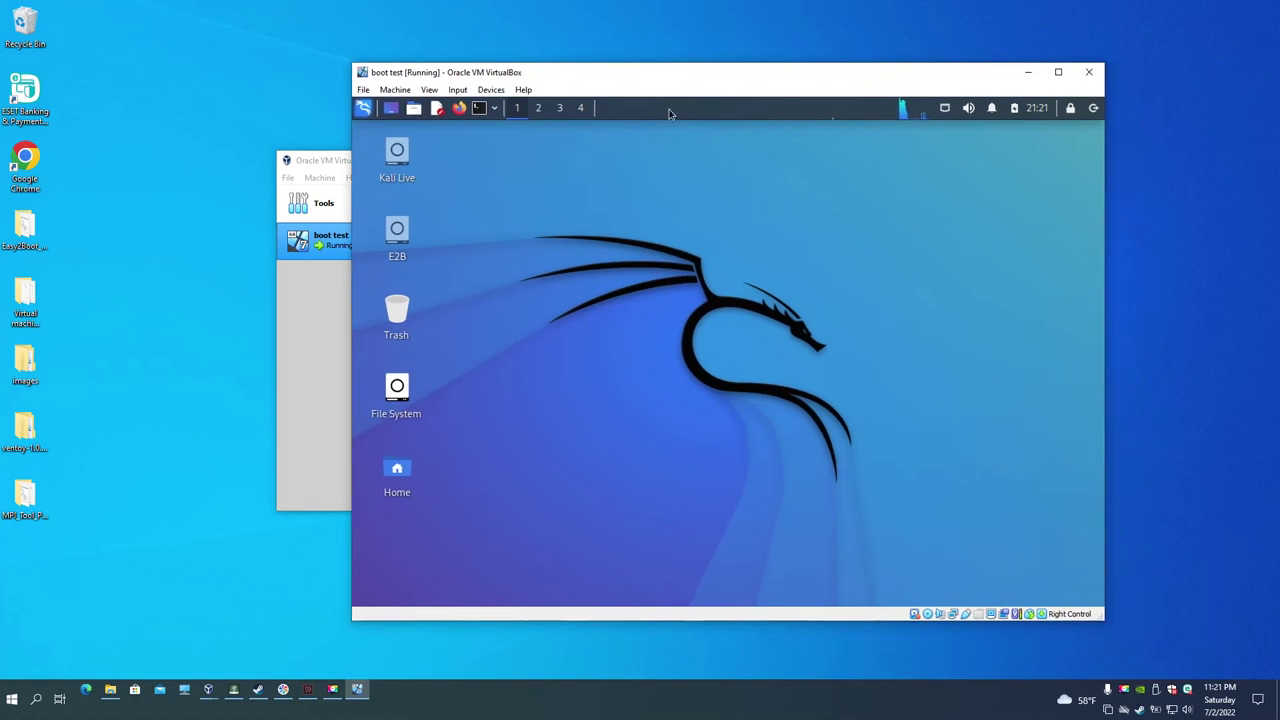
pyautogui.rightClick(674, 113)
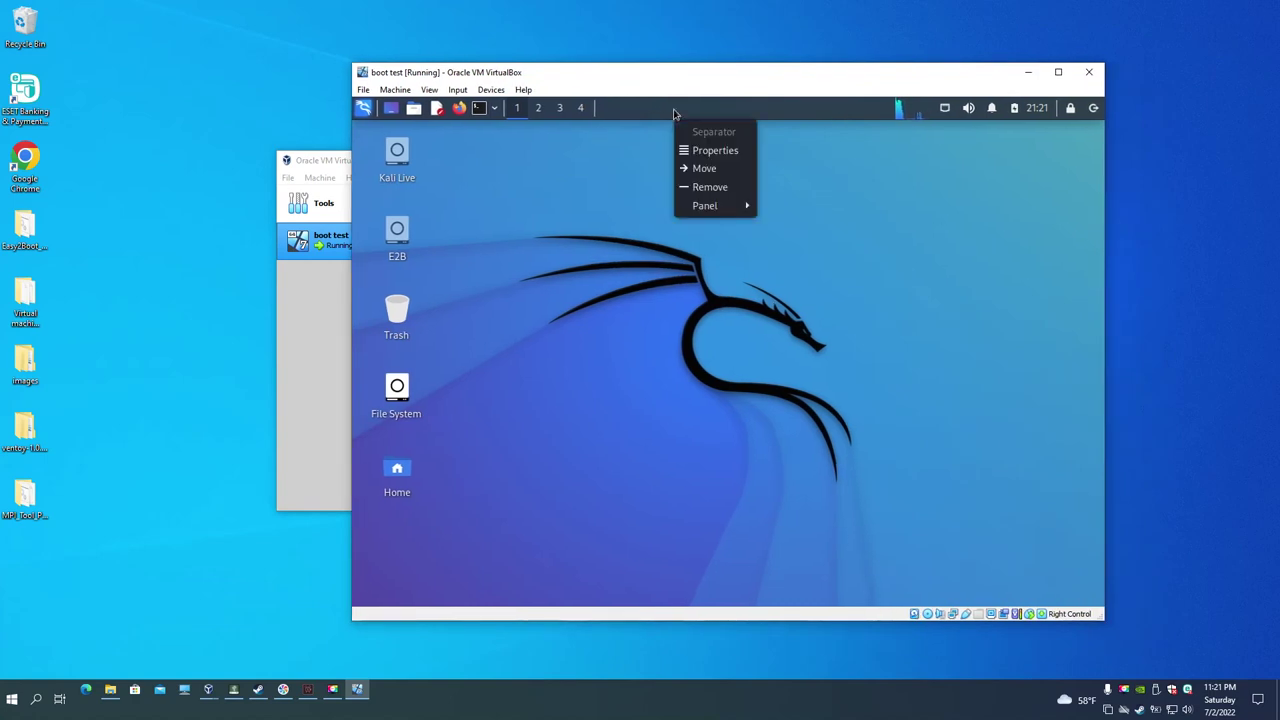
pyautogui.click(715, 151)
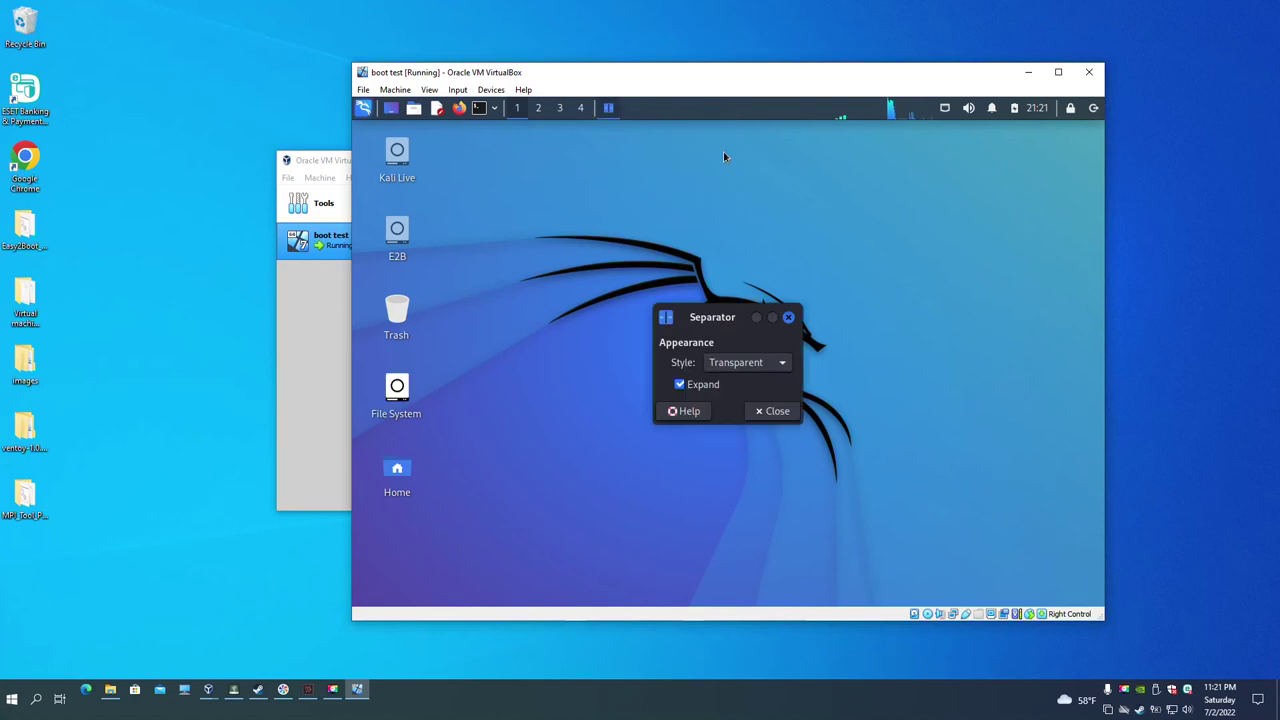
pyautogui.click(775, 411)
# - Unlock Panel 1 in the Panel Preferences and move the panel to the bottom edge of the Kali desktop
pyautogui.rightClick(661, 120)
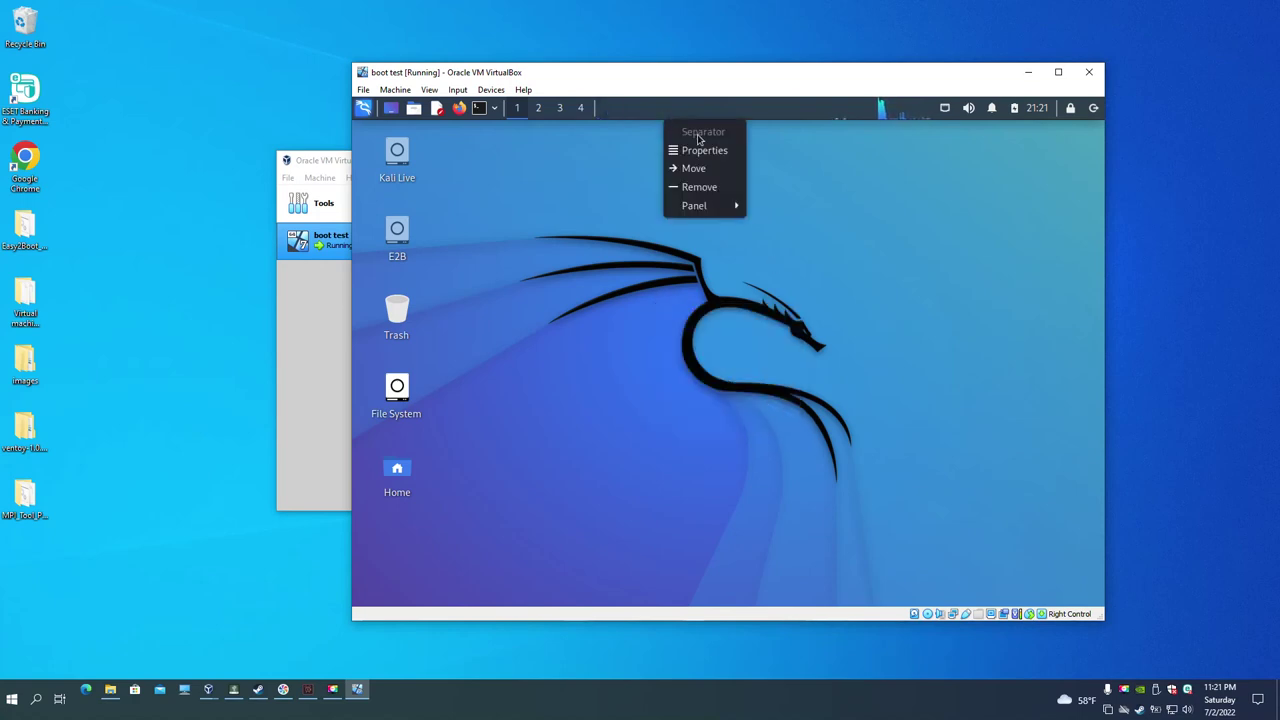
pyautogui.moveTo(725, 206)
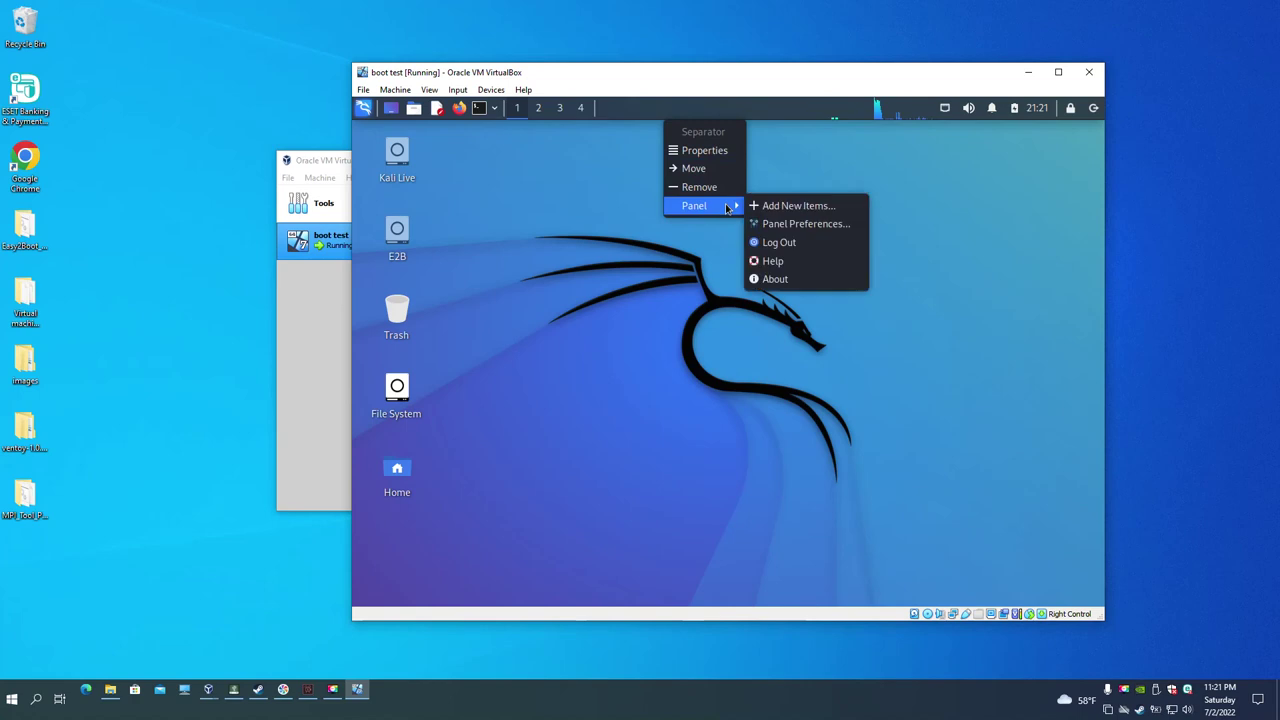
pyautogui.click(817, 226)
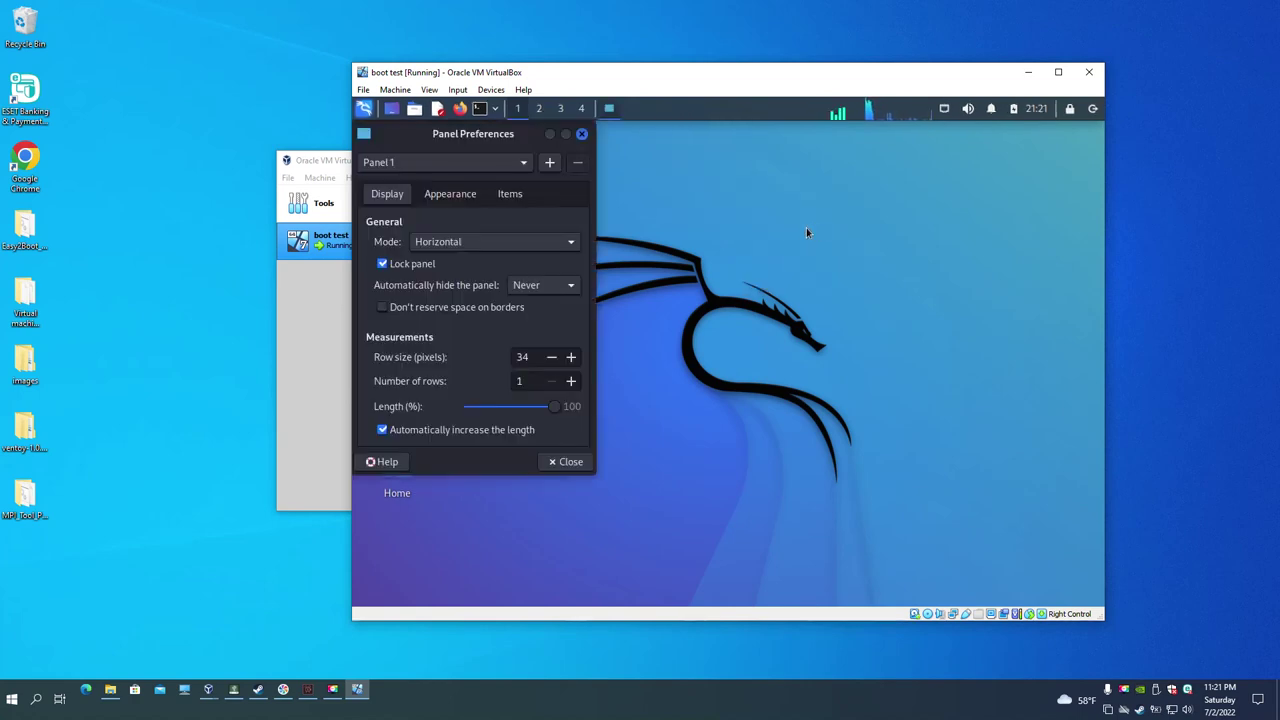
pyautogui.click(384, 265)
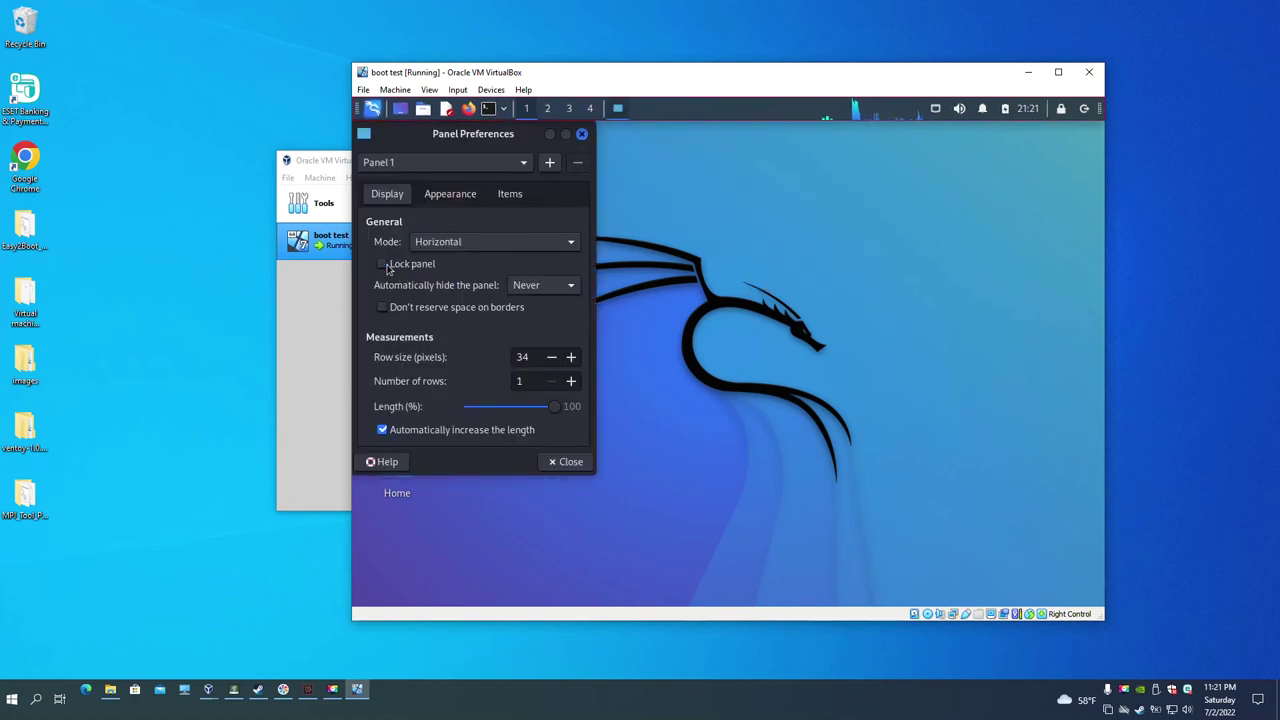
pyautogui.click(566, 462)
pyautogui.moveTo(357, 110); pyautogui.dragTo(358, 595)
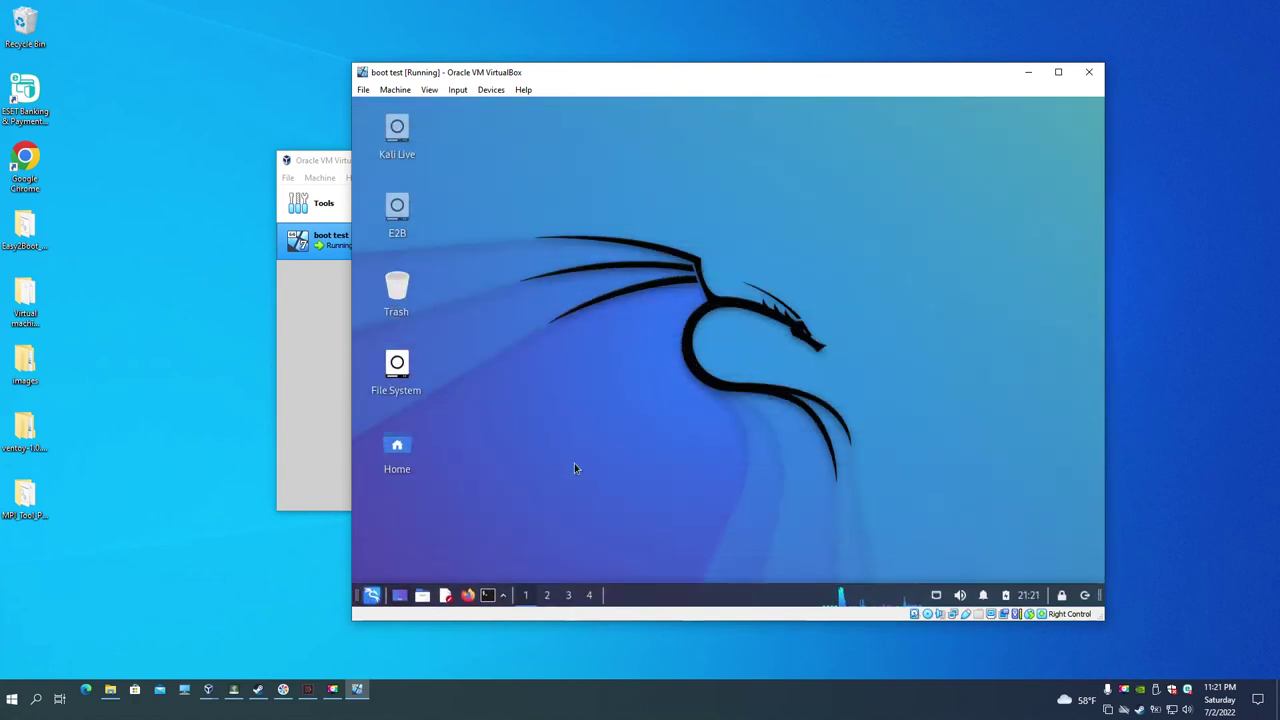
# - Create a folder named Test on the Kali desktop and place it above the dragon artwork
pyautogui.rightClick(651, 347)
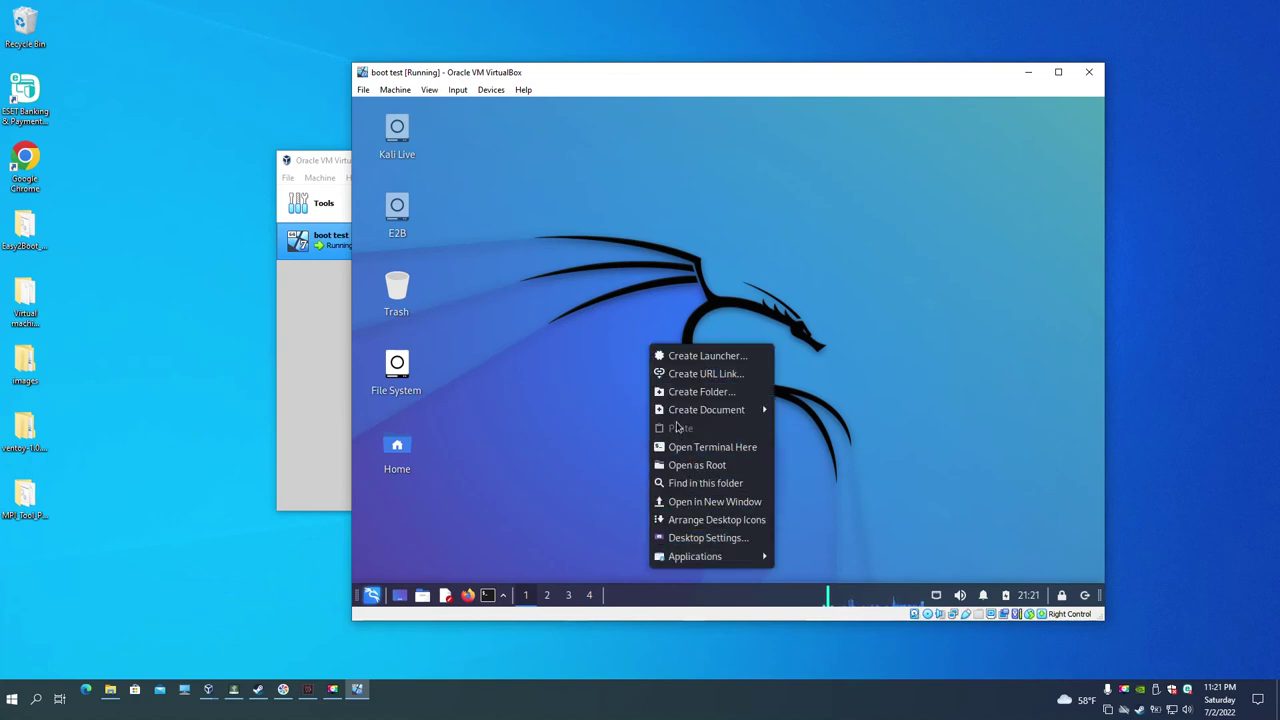
pyautogui.click(701, 391)
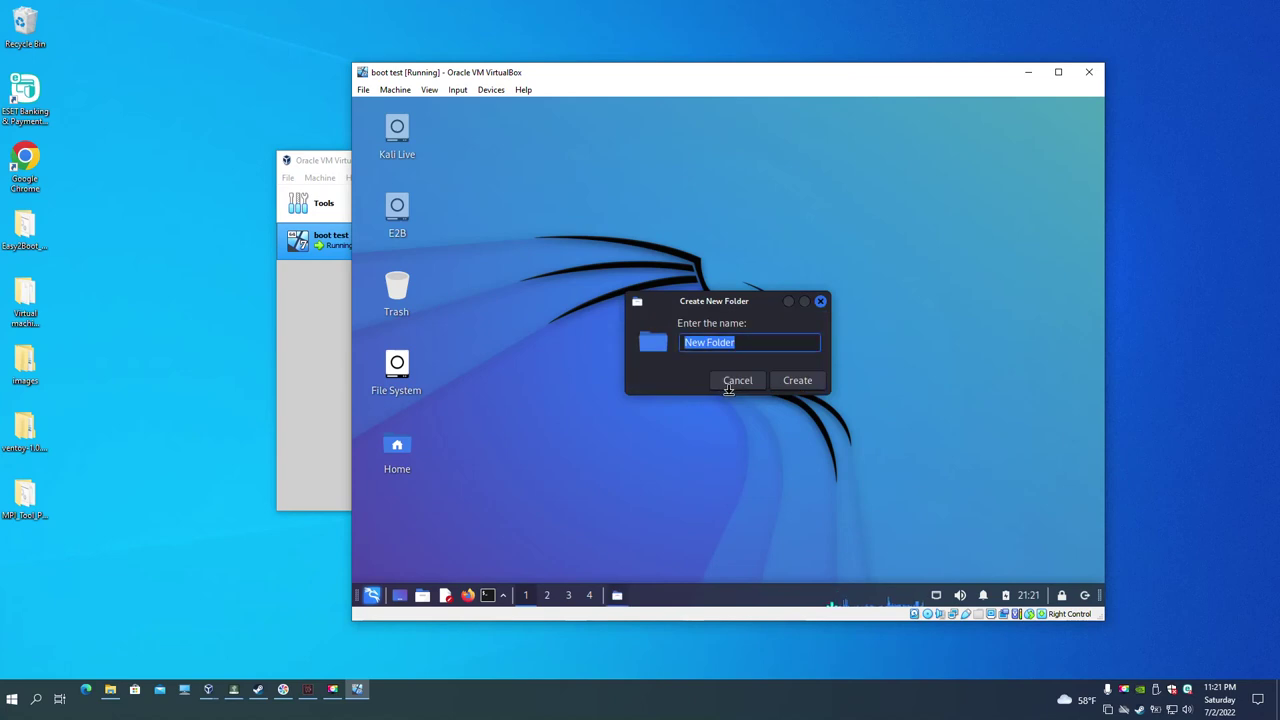
pyautogui.write('Test')
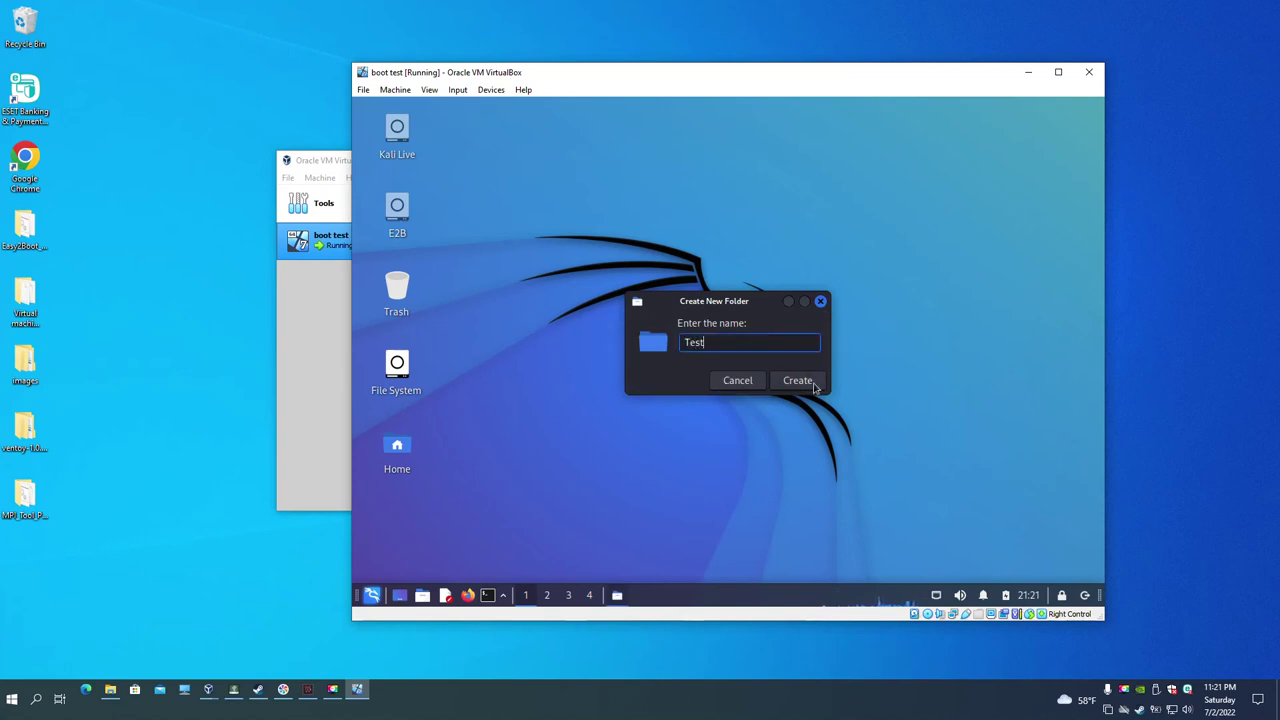
pyautogui.click(805, 381)
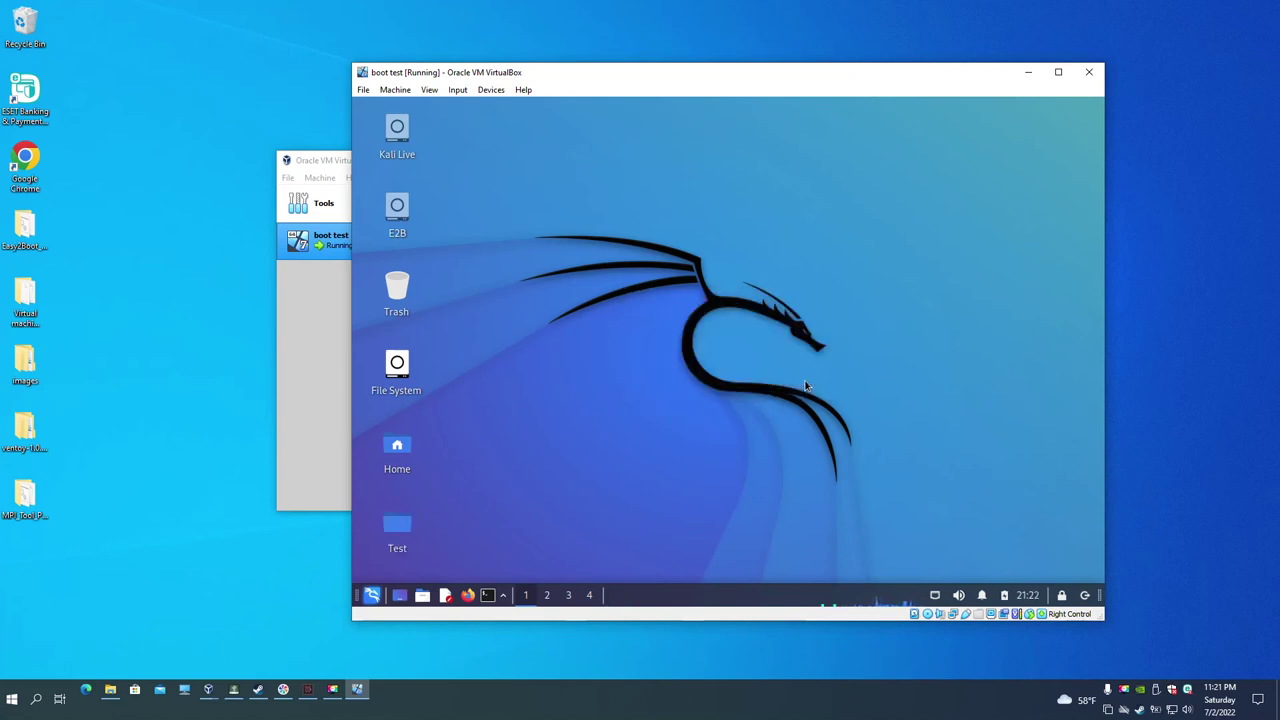
pyautogui.moveTo(397, 525); pyautogui.dragTo(700, 222)
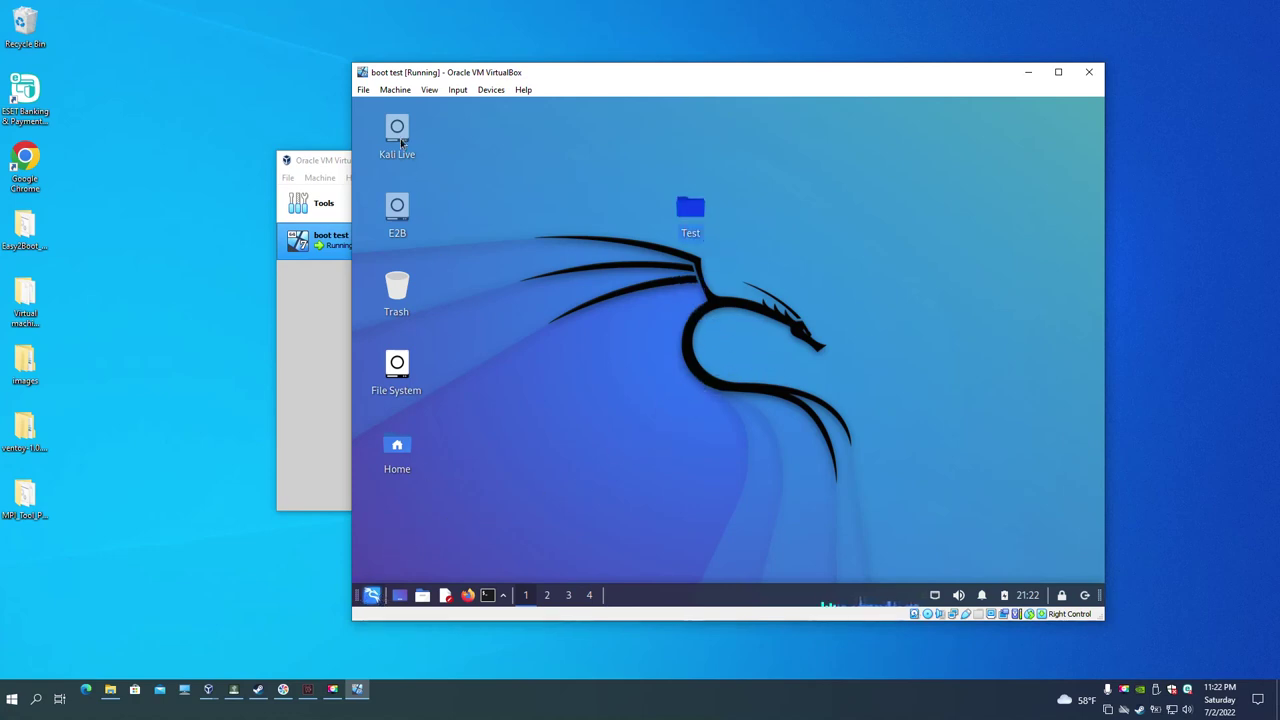
# - Close the boot test VM by powering off the machine
pyautogui.click(1089, 72)
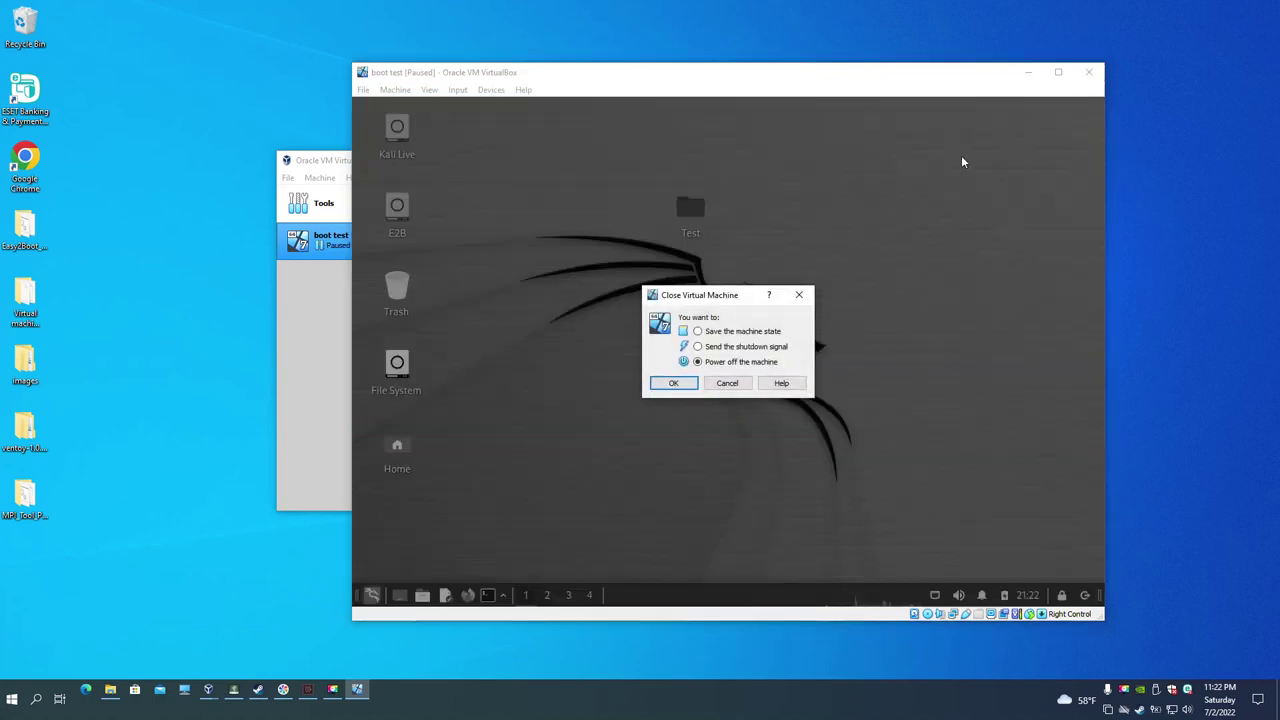
pyautogui.click(672, 388)
pyautogui.click(689, 386)
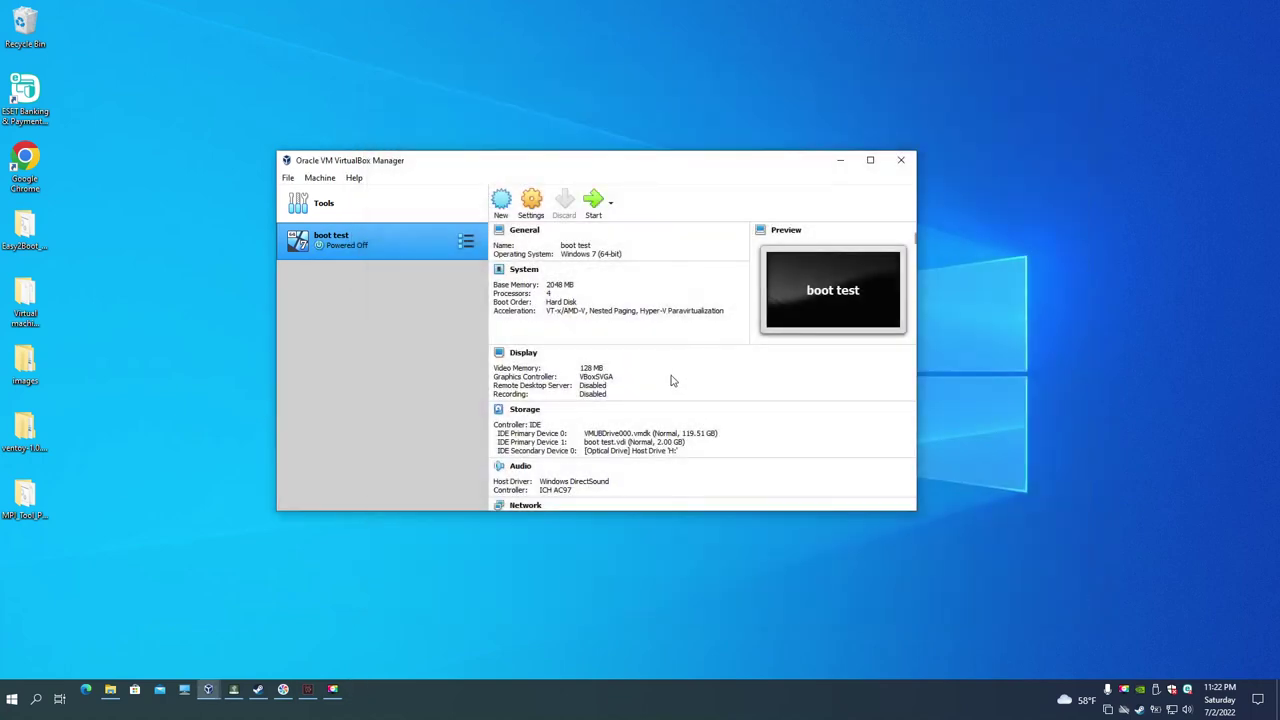
# - Start the boot test VM and load Ventoy for Easy2Boot from the main menu
pyautogui.click(590, 205)
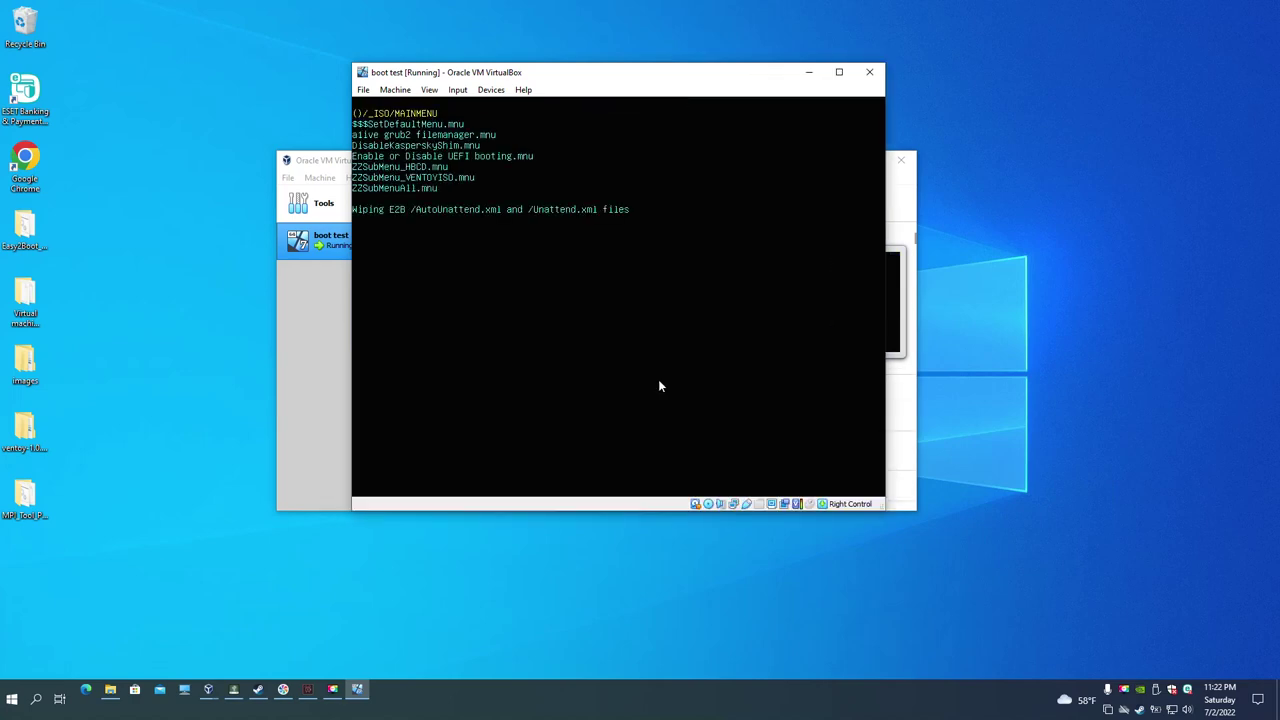
pyautogui.press('Down')
pyautogui.press('Return')
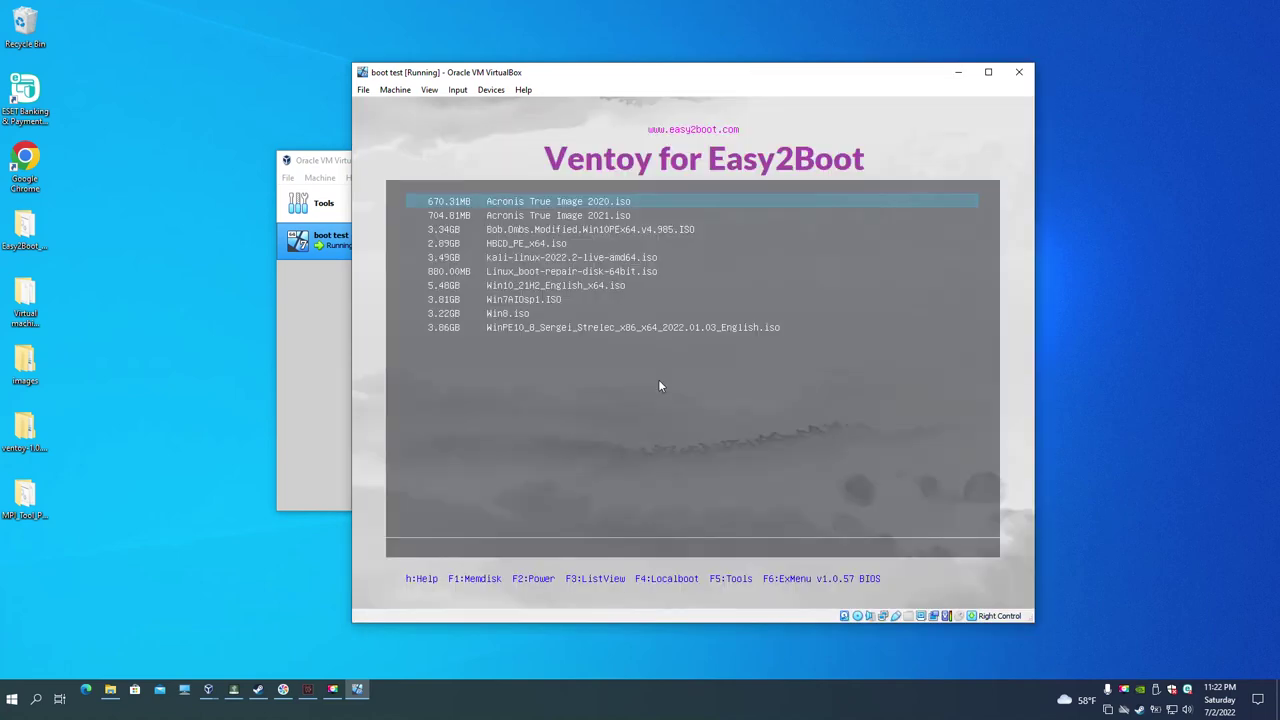
# - Boot kali-linux-2022.2-live-amd64.iso with /persistence/kali-linux-2022.2-live-amd64.dat from the Ventoy list
pyautogui.press('Down')
pyautogui.press('Down')
pyautogui.press('Down')
pyautogui.press('Down')
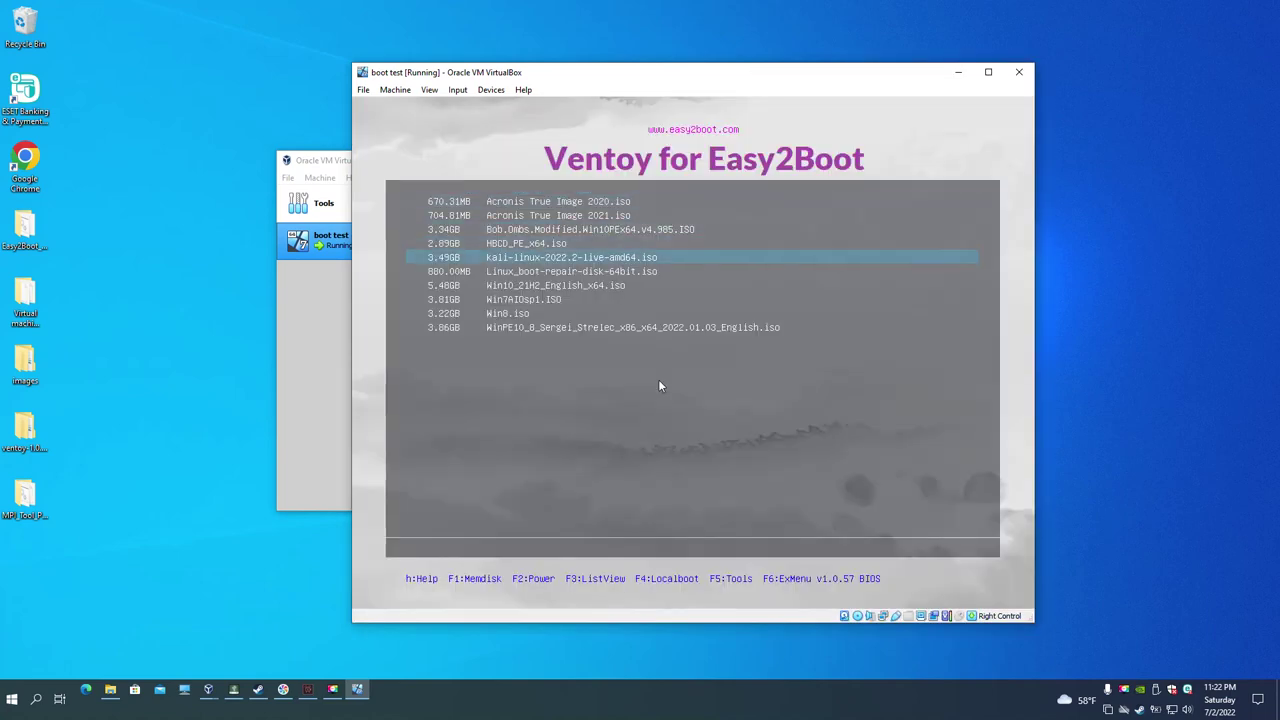
pyautogui.press('Return')
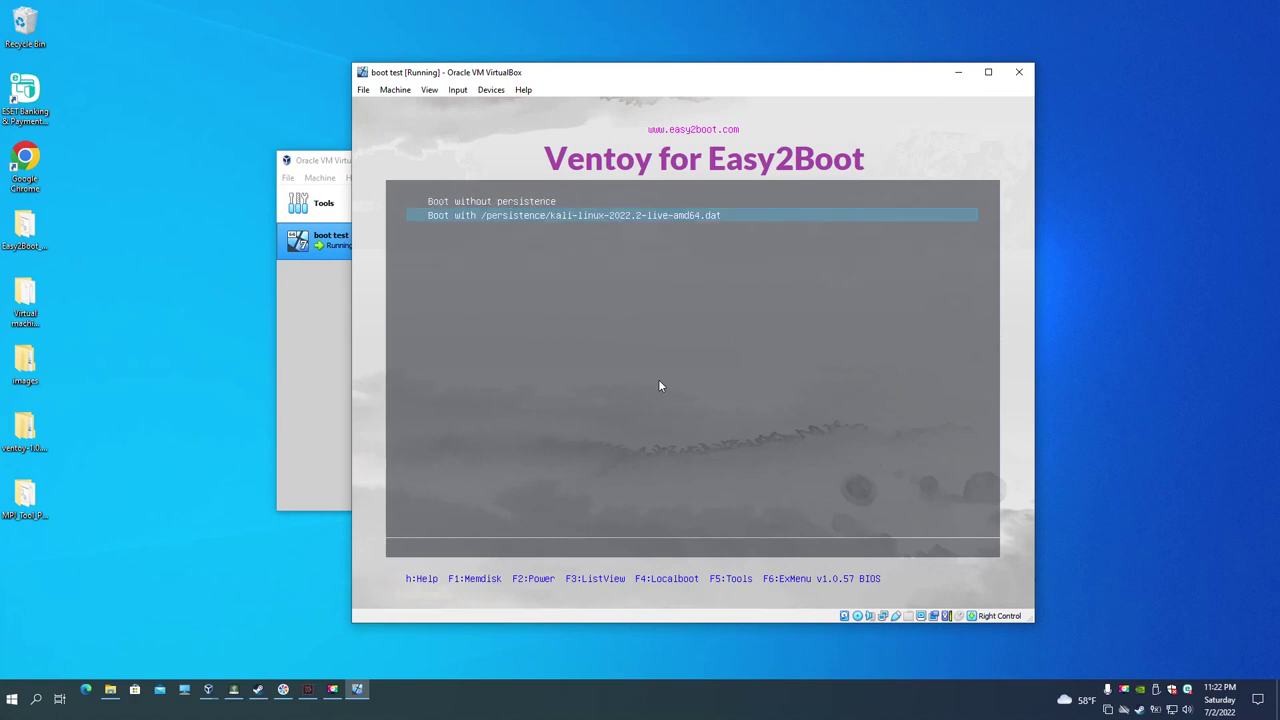
pyautogui.press('Return')
# - Boot the Live system with USB persistence entry from the Kali Linux live menu
pyautogui.press('Down')
pyautogui.press('Down')
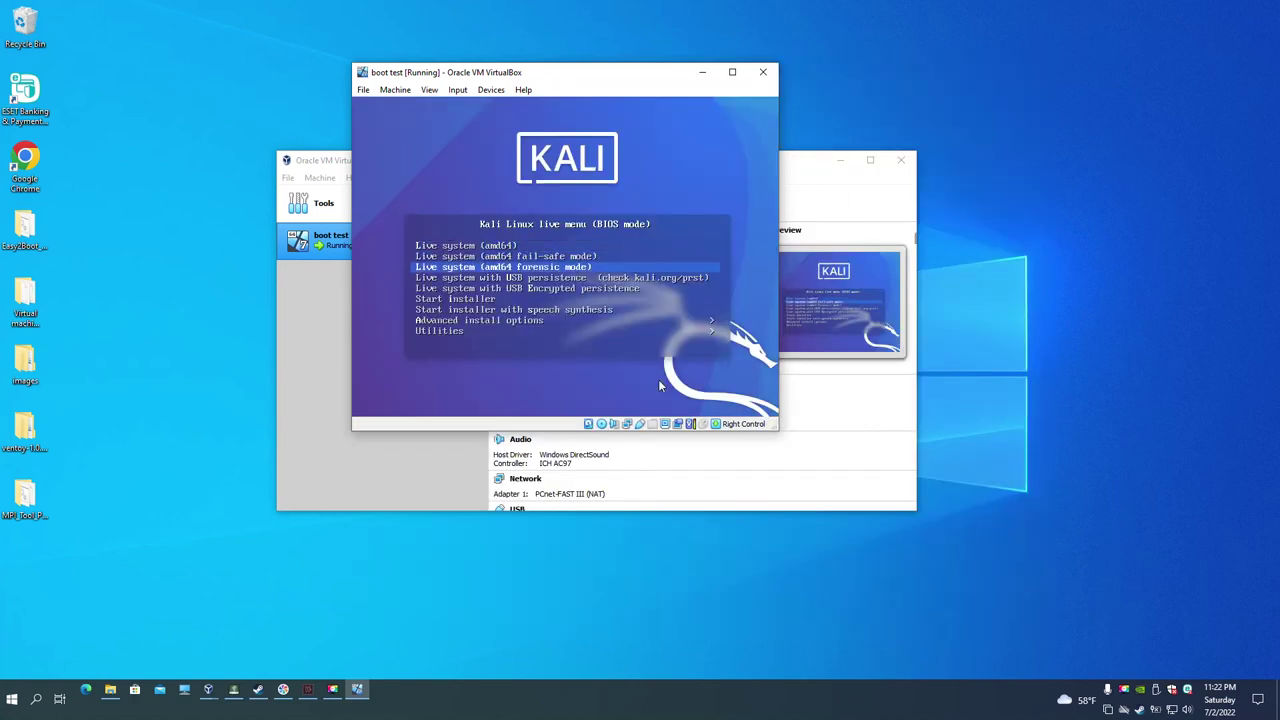
pyautogui.press('Down')
pyautogui.press('Return')
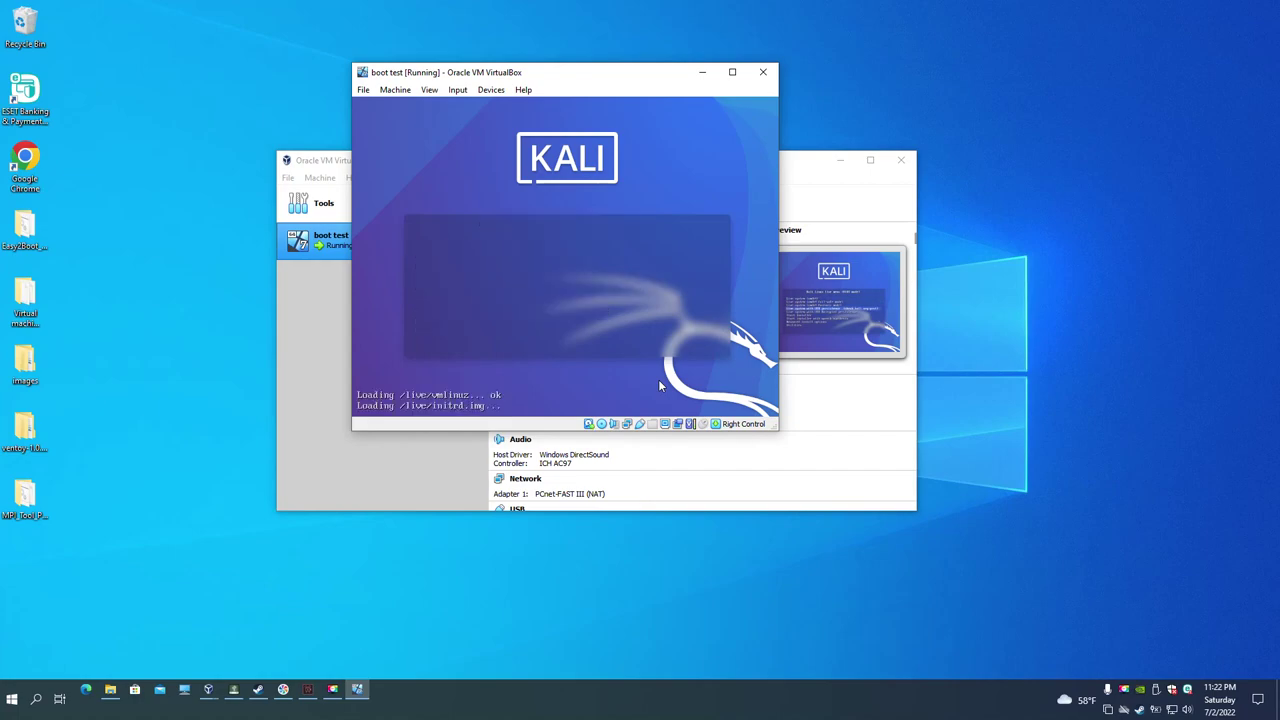